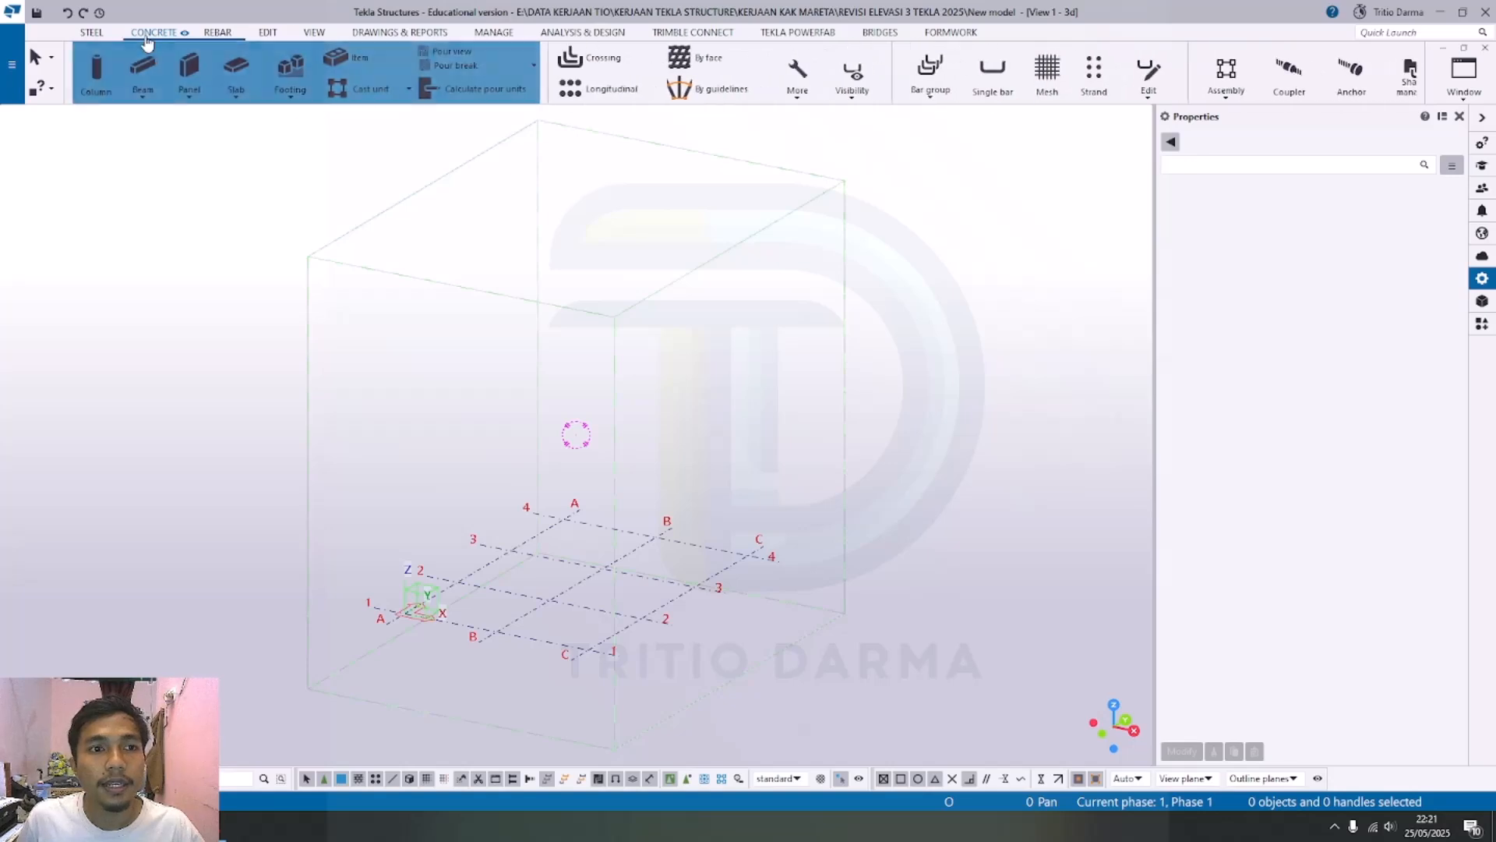
Step: Place three 400*400 concrete columns along gridline 2, at its intersections with gridlines A, B and C
{"action": "left_click", "coordinate": [96, 70]}
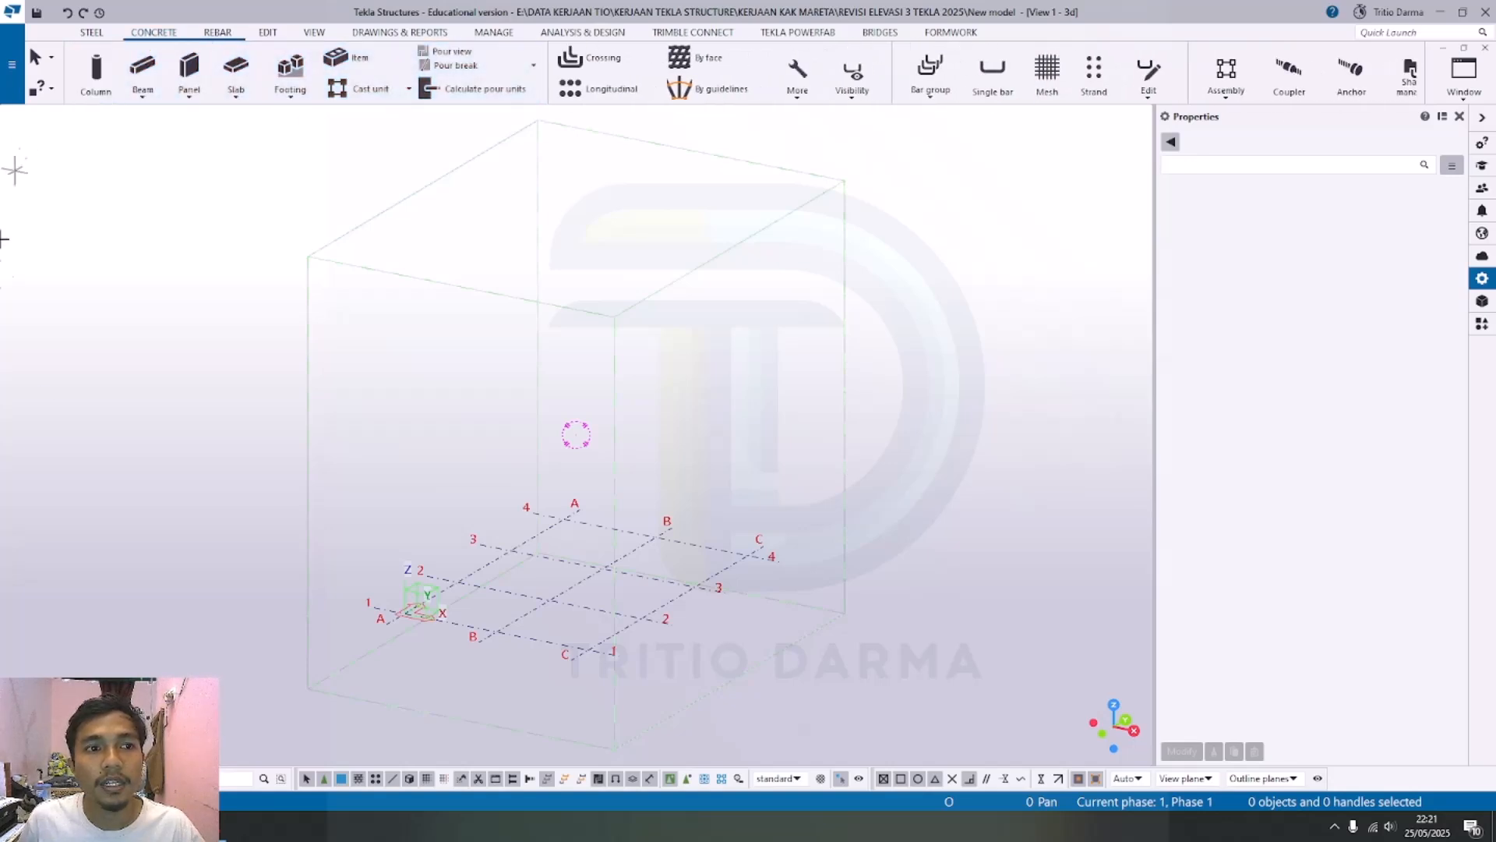
{"action": "left_click", "coordinate": [458, 583]}
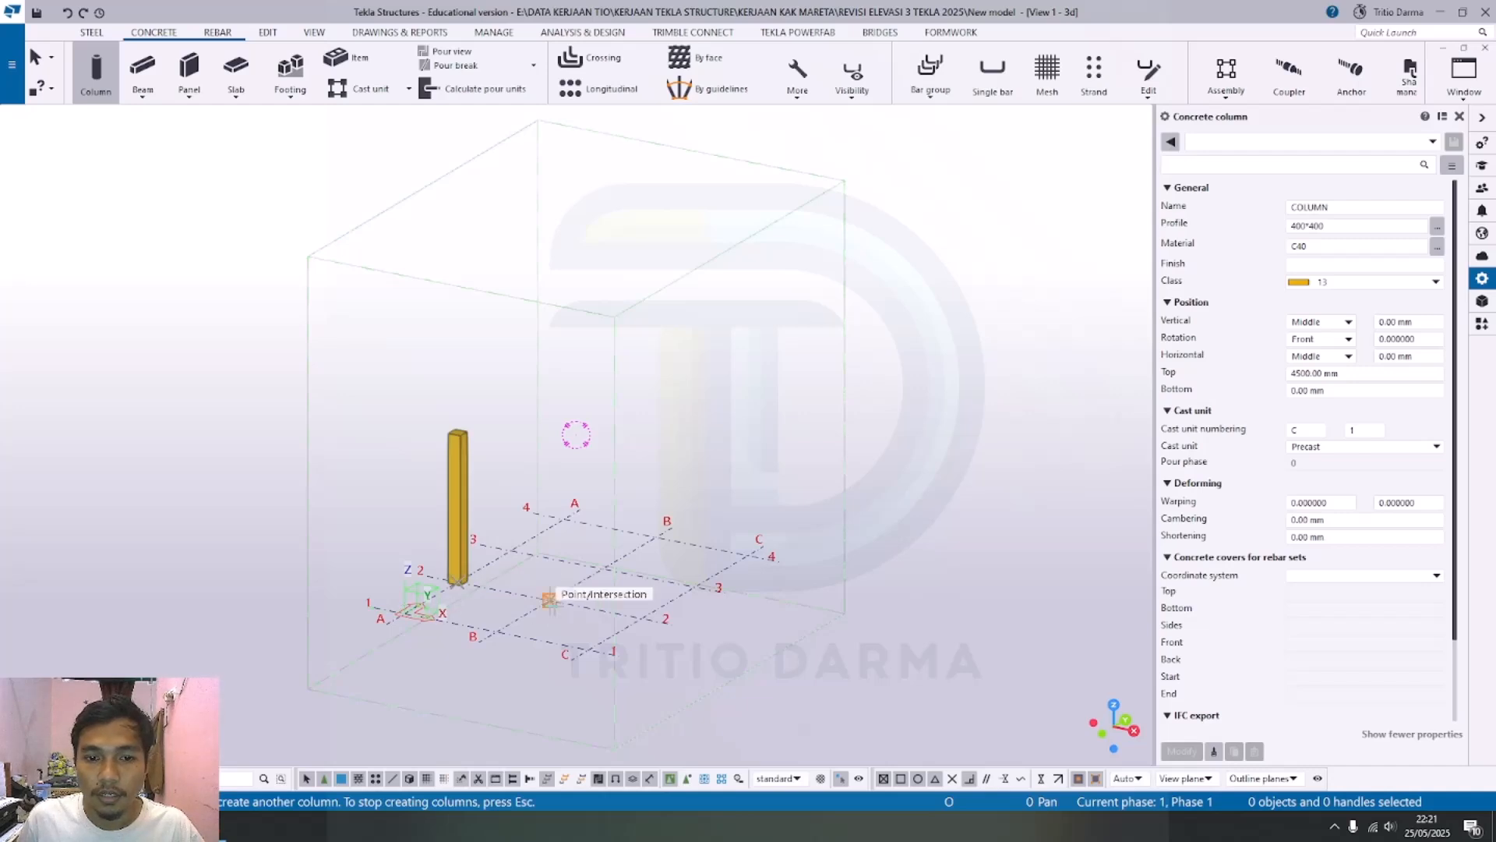
{"action": "left_click", "coordinate": [550, 599]}
{"action": "left_click", "coordinate": [641, 620]}
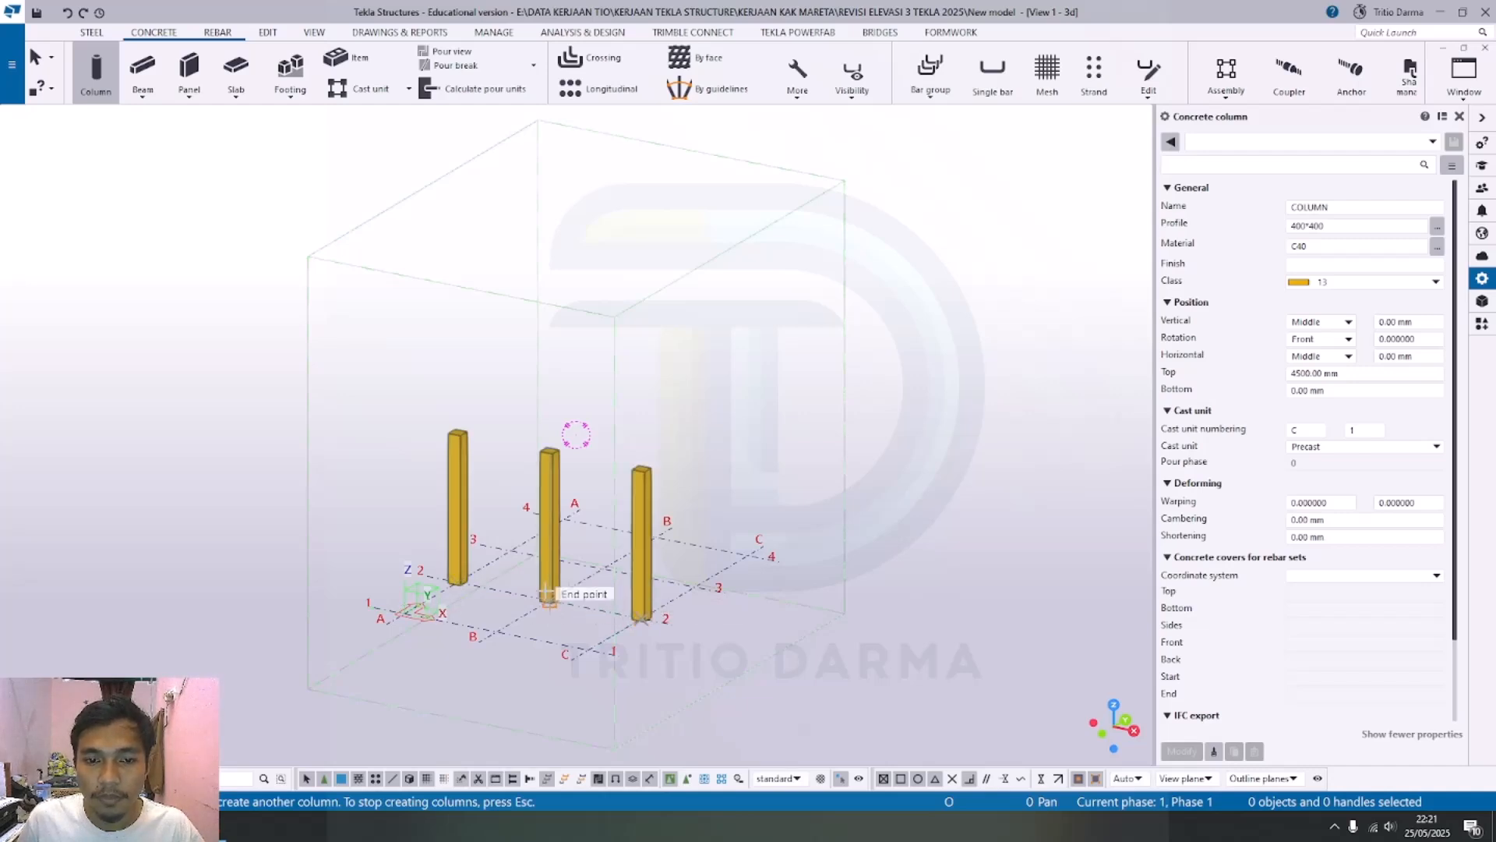
{"action": "right_click", "coordinate": [379, 279]}
{"action": "left_click", "coordinate": [409, 288]}
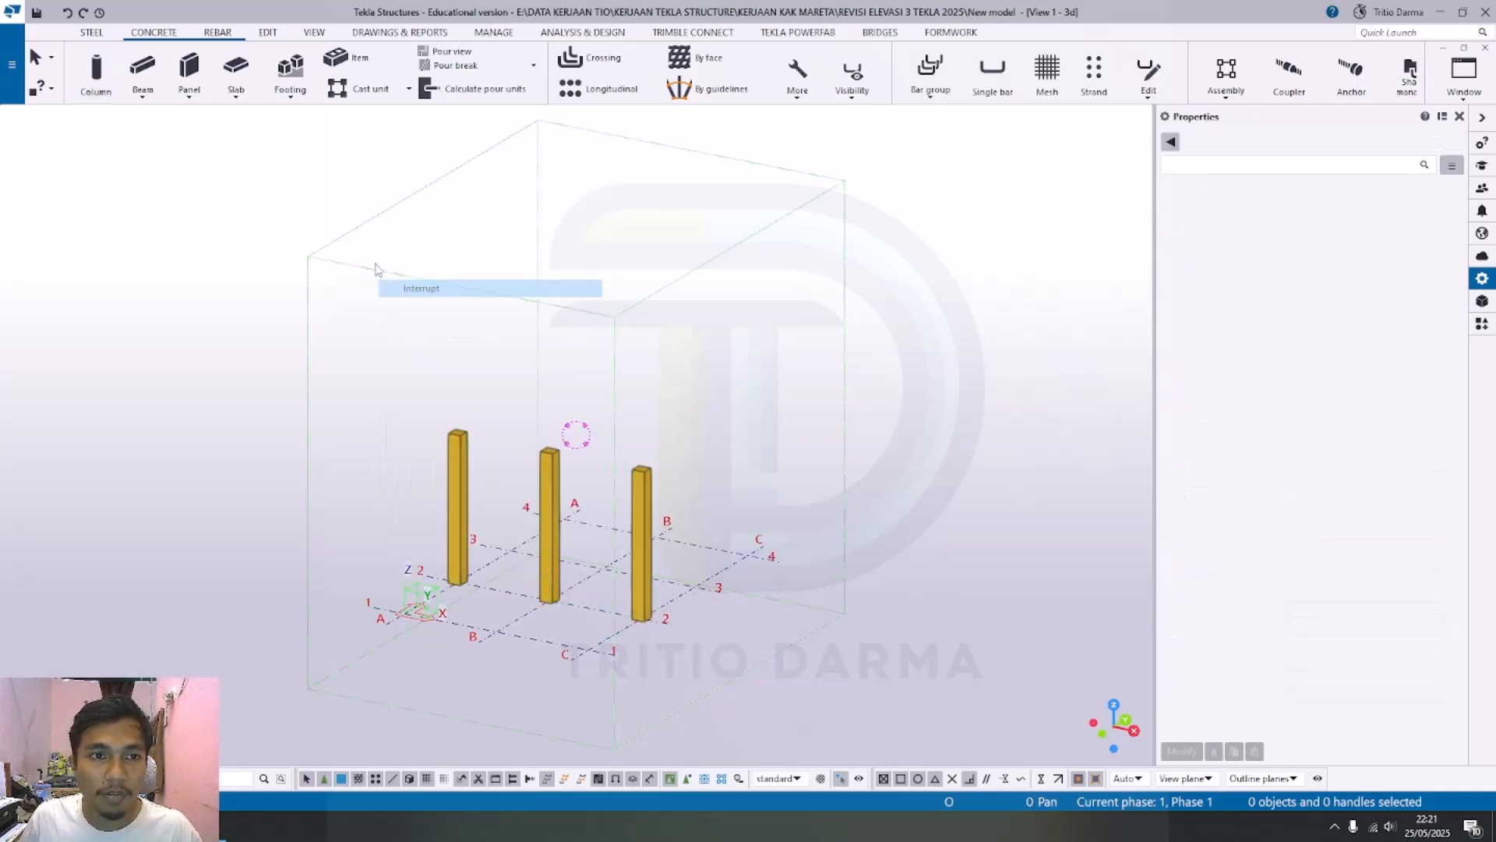
Step: Create two 600*230 concrete beams between the column tops, one from A to B and one from B to C
{"action": "left_click", "coordinate": [142, 70]}
{"action": "scroll", "coordinate": [529, 393], "scroll_direction": "up", "scroll_amount": 5}
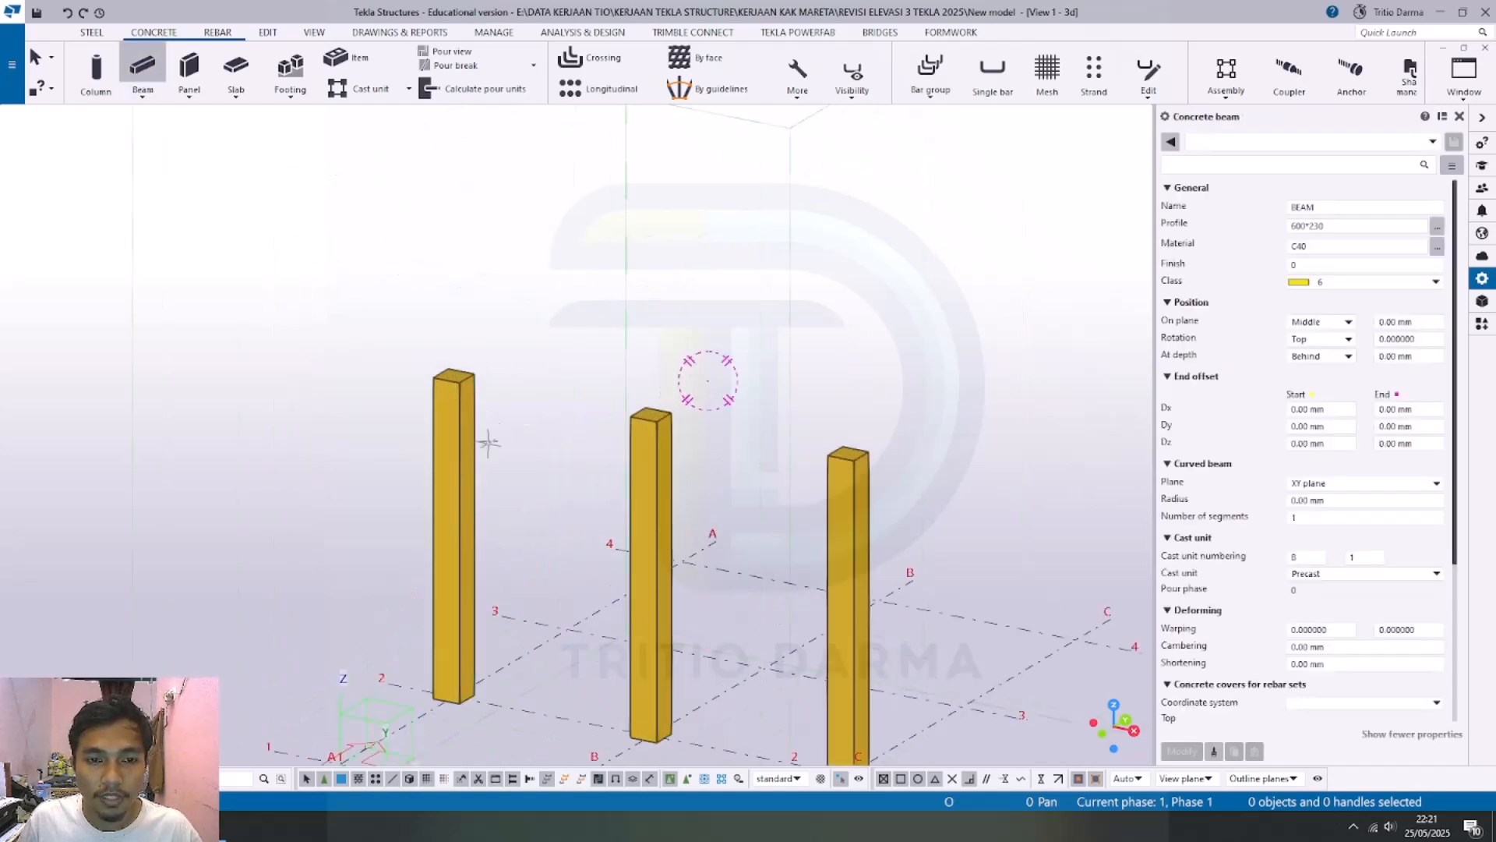
{"action": "left_click", "coordinate": [458, 366]}
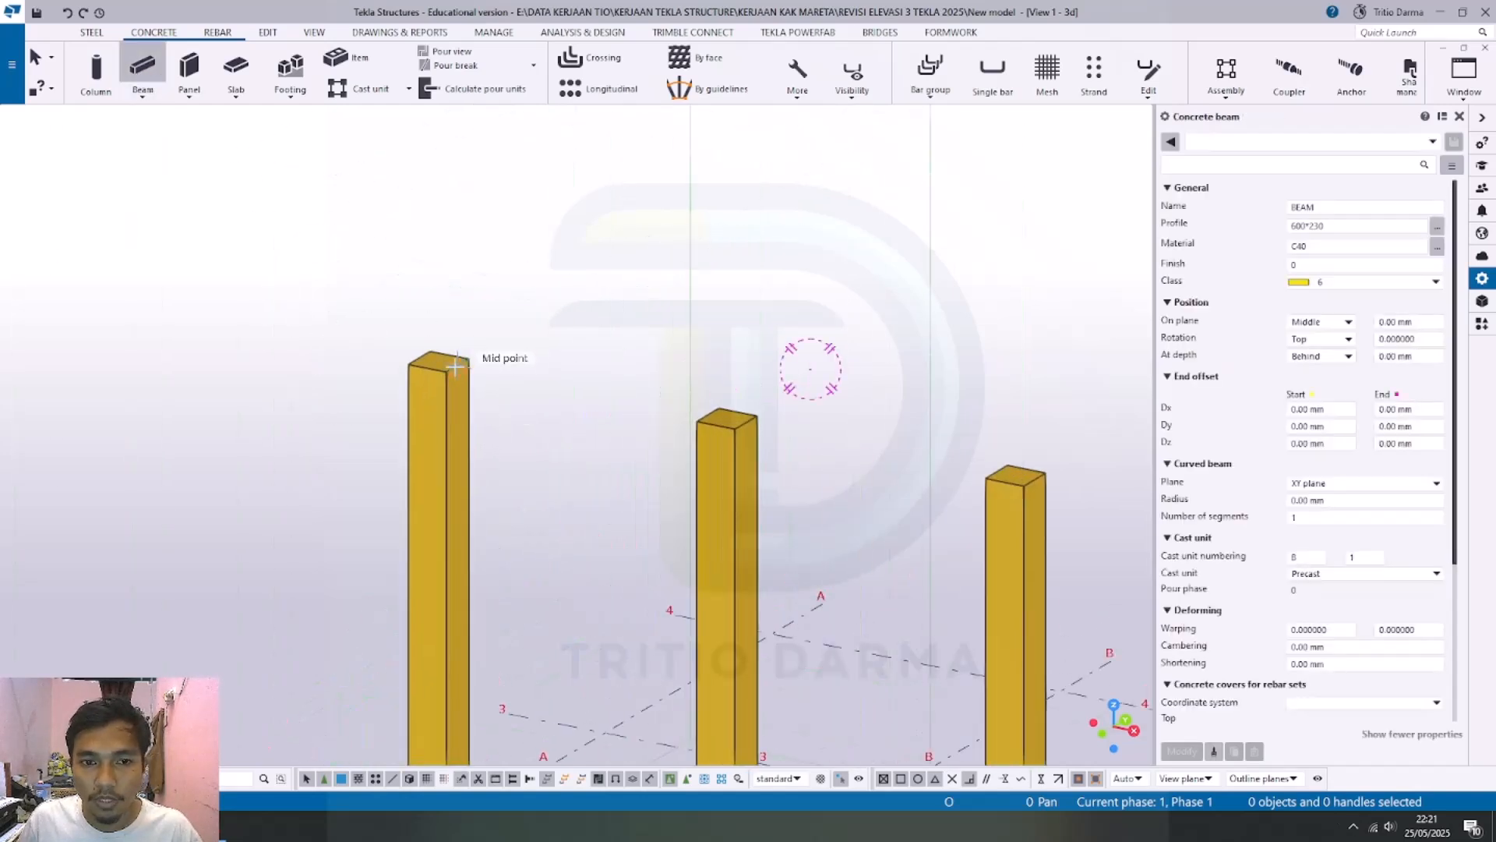
{"action": "left_click", "coordinate": [707, 413]}
{"action": "left_click", "coordinate": [745, 423]}
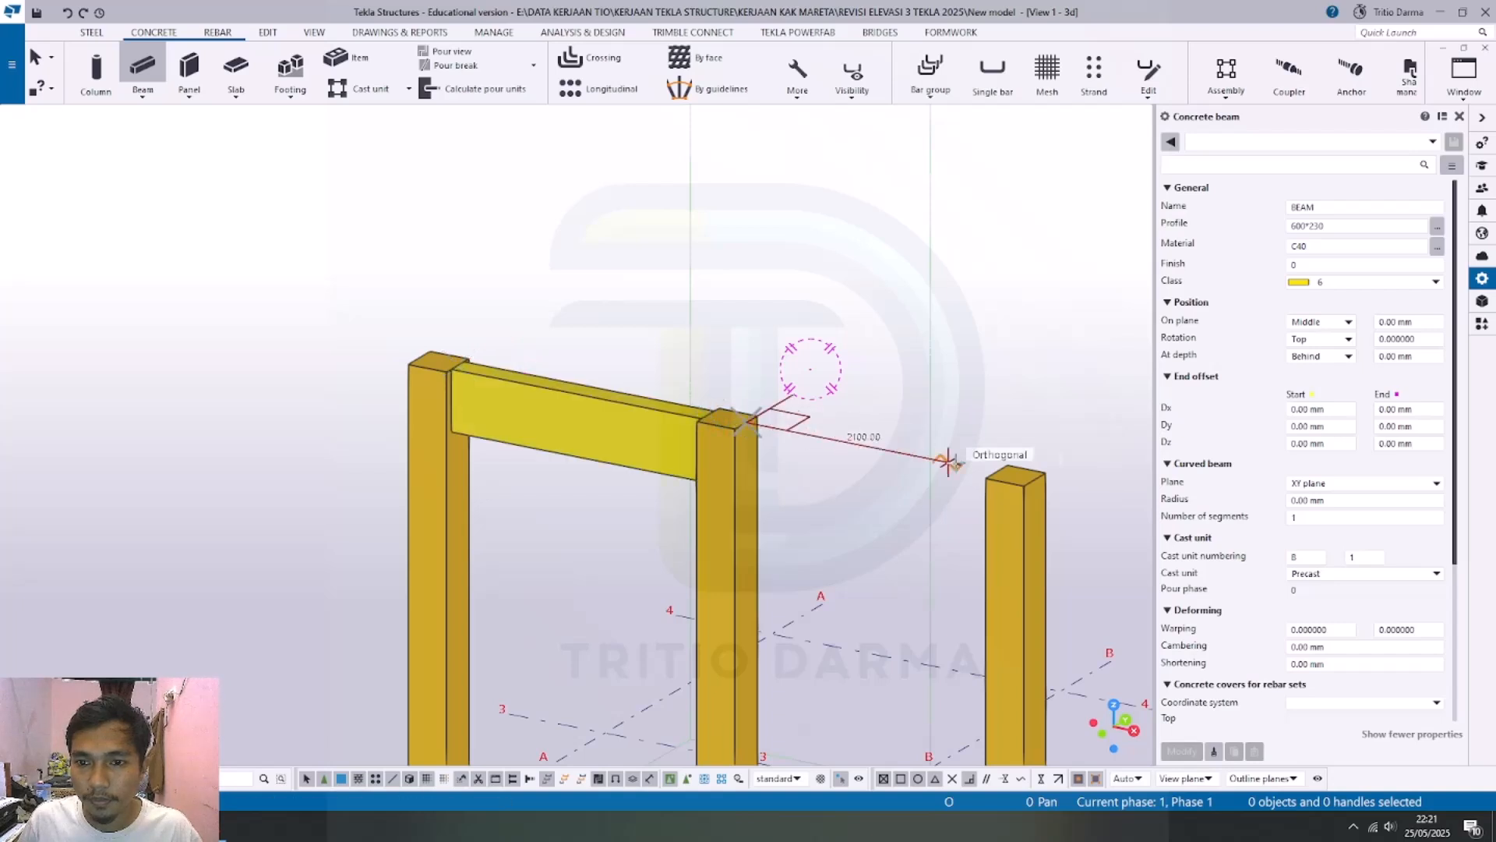
{"action": "left_click", "coordinate": [1014, 474]}
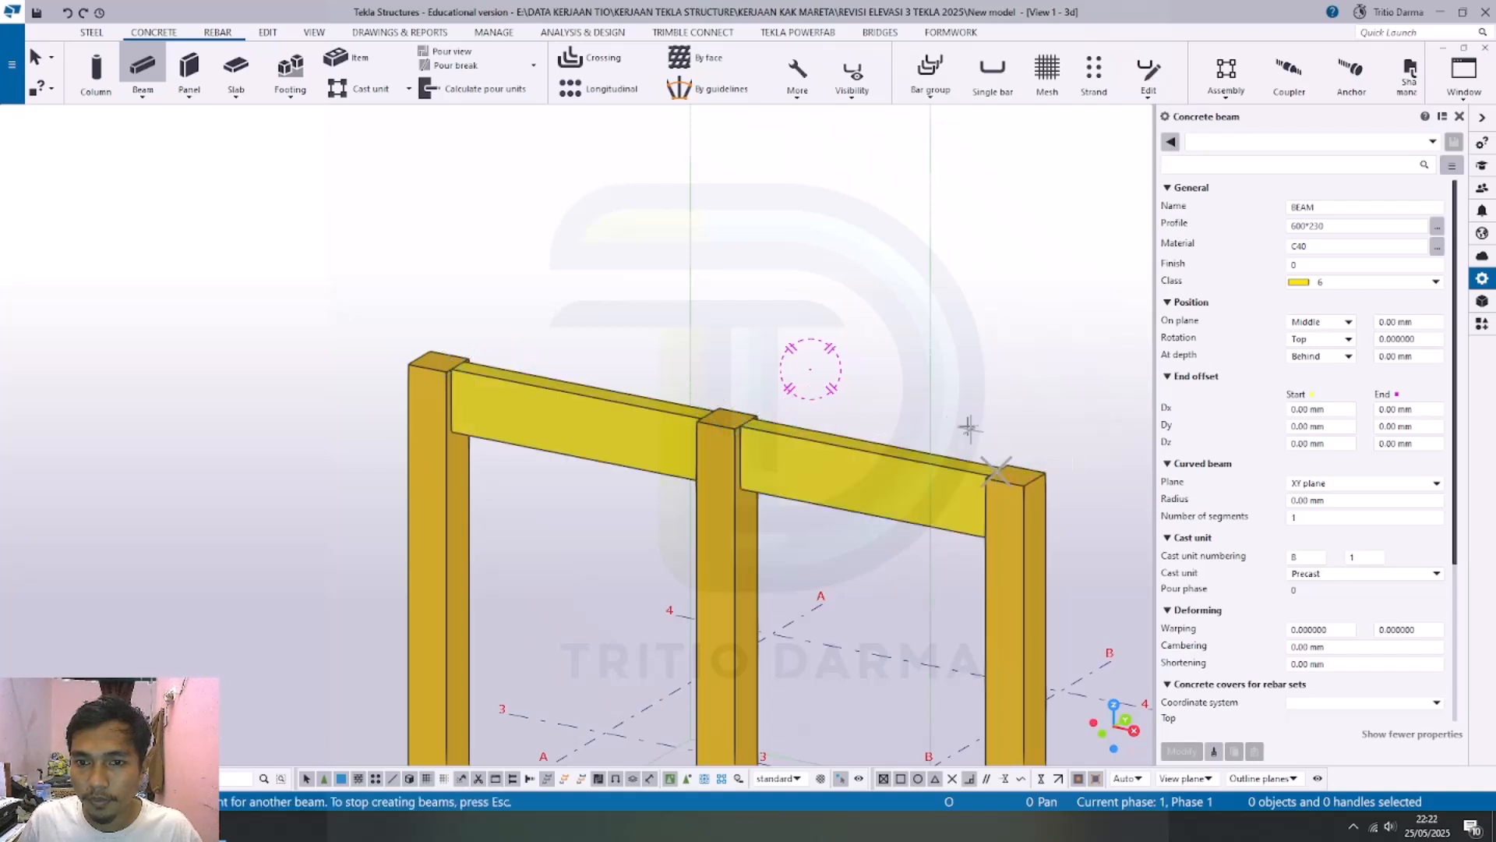
{"action": "right_click", "coordinate": [908, 376]}
{"action": "left_click", "coordinate": [951, 387]}
Step: Open the settings of the Continuous beam reinforcement component from the cast-in-place frame structures, keeping the whole frame in view beside them
{"action": "scroll", "coordinate": [686, 585], "scroll_direction": "down", "scroll_amount": 5}
{"action": "scroll", "coordinate": [686, 584], "scroll_direction": "up", "scroll_amount": 3}
{"action": "scroll", "coordinate": [686, 585], "scroll_direction": "up", "scroll_amount": 2}
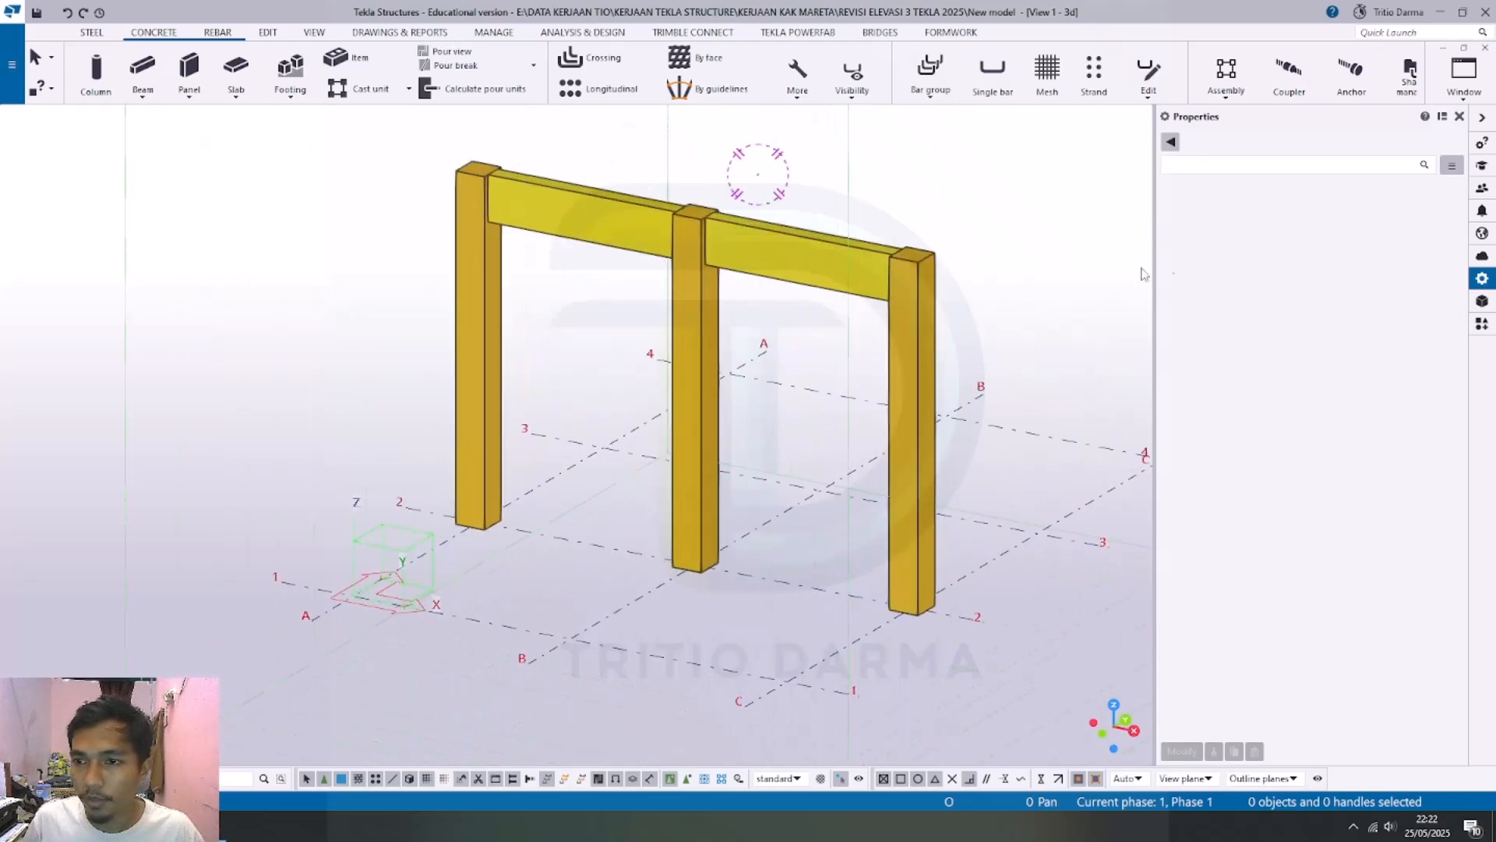
{"action": "left_click", "coordinate": [1481, 325]}
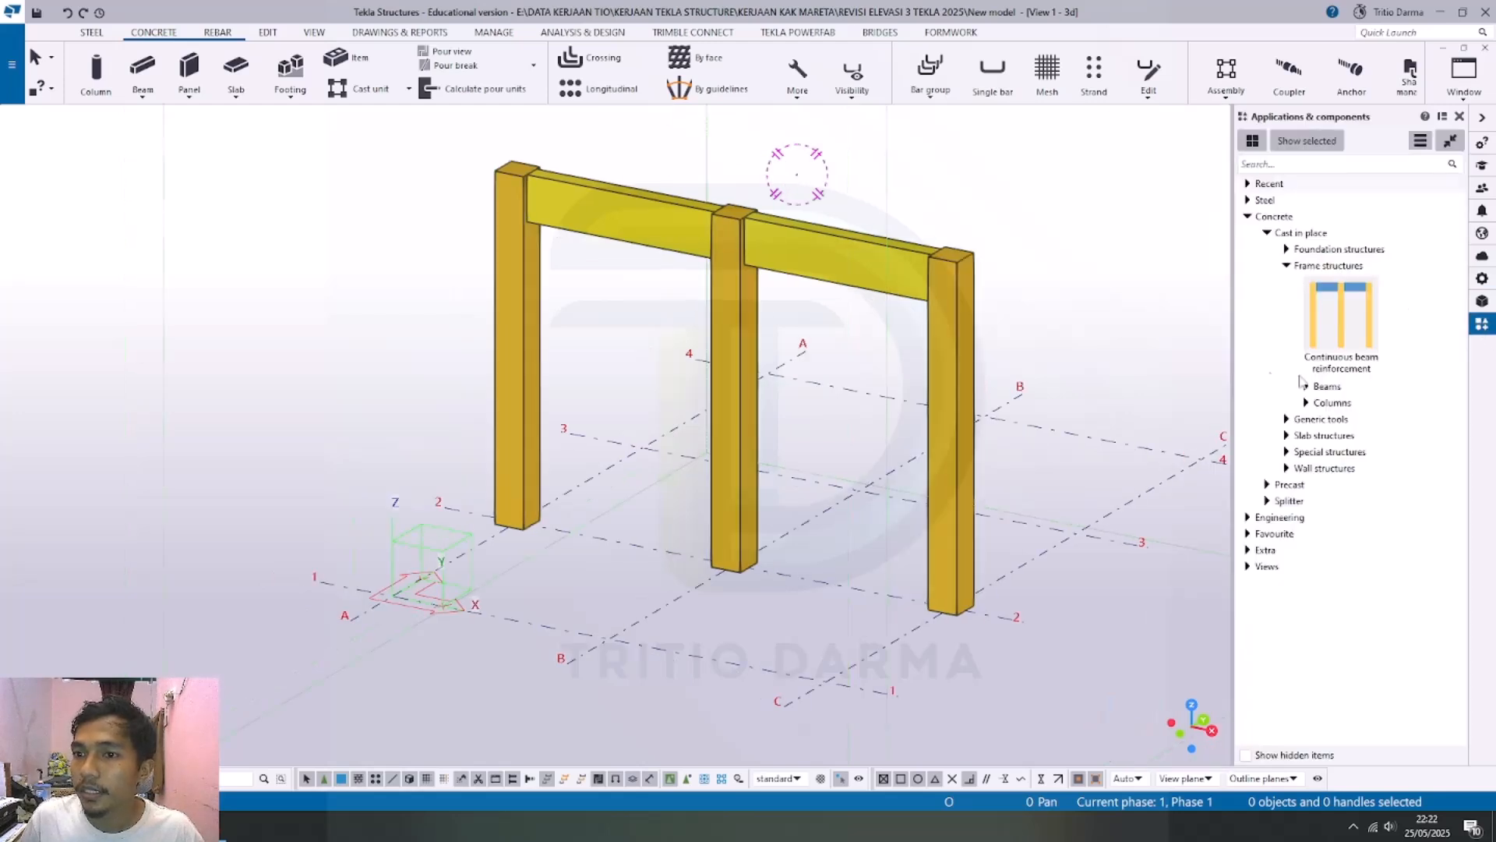
{"action": "left_click", "coordinate": [1339, 328]}
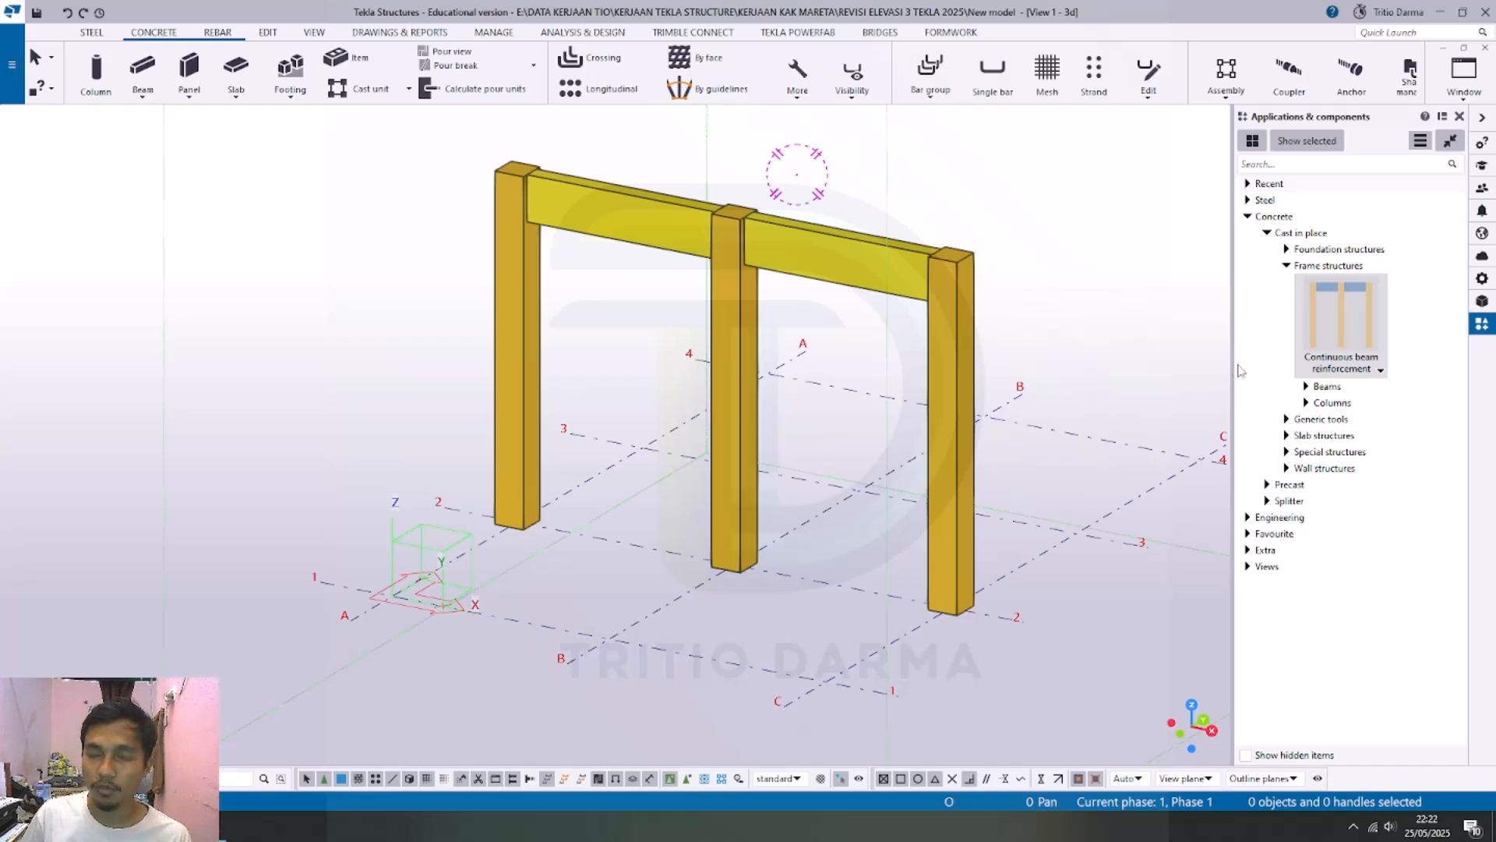
{"action": "double_click", "coordinate": [1314, 335]}
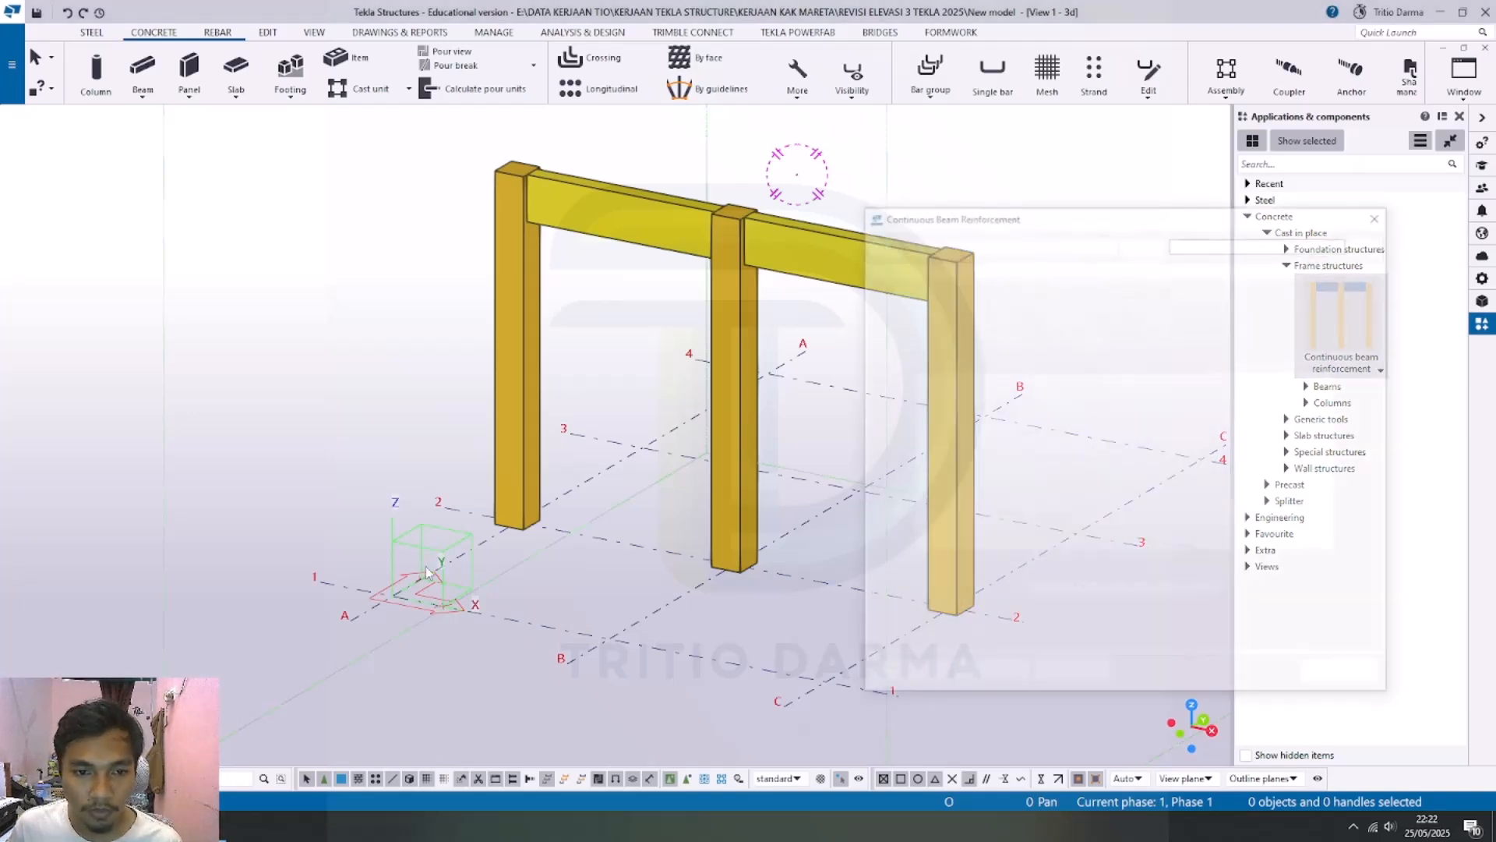
{"action": "left_click_drag", "start_coordinate": [927, 218], "coordinate": [963, 171]}
{"action": "scroll", "coordinate": [227, 314], "scroll_direction": "down", "scroll_amount": 4}
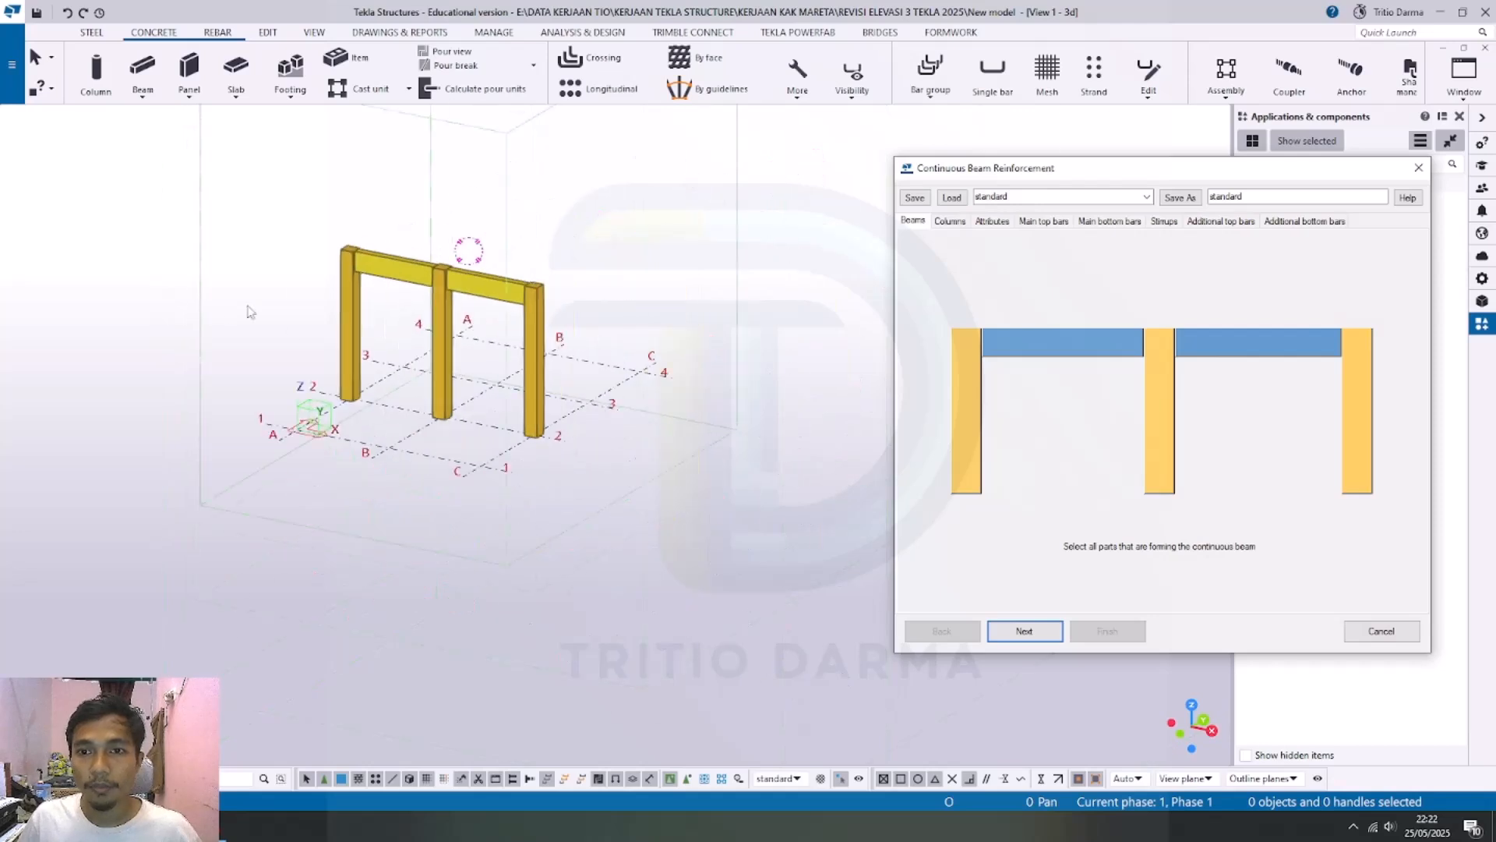
{"action": "scroll", "coordinate": [350, 277], "scroll_direction": "up", "scroll_amount": 2}
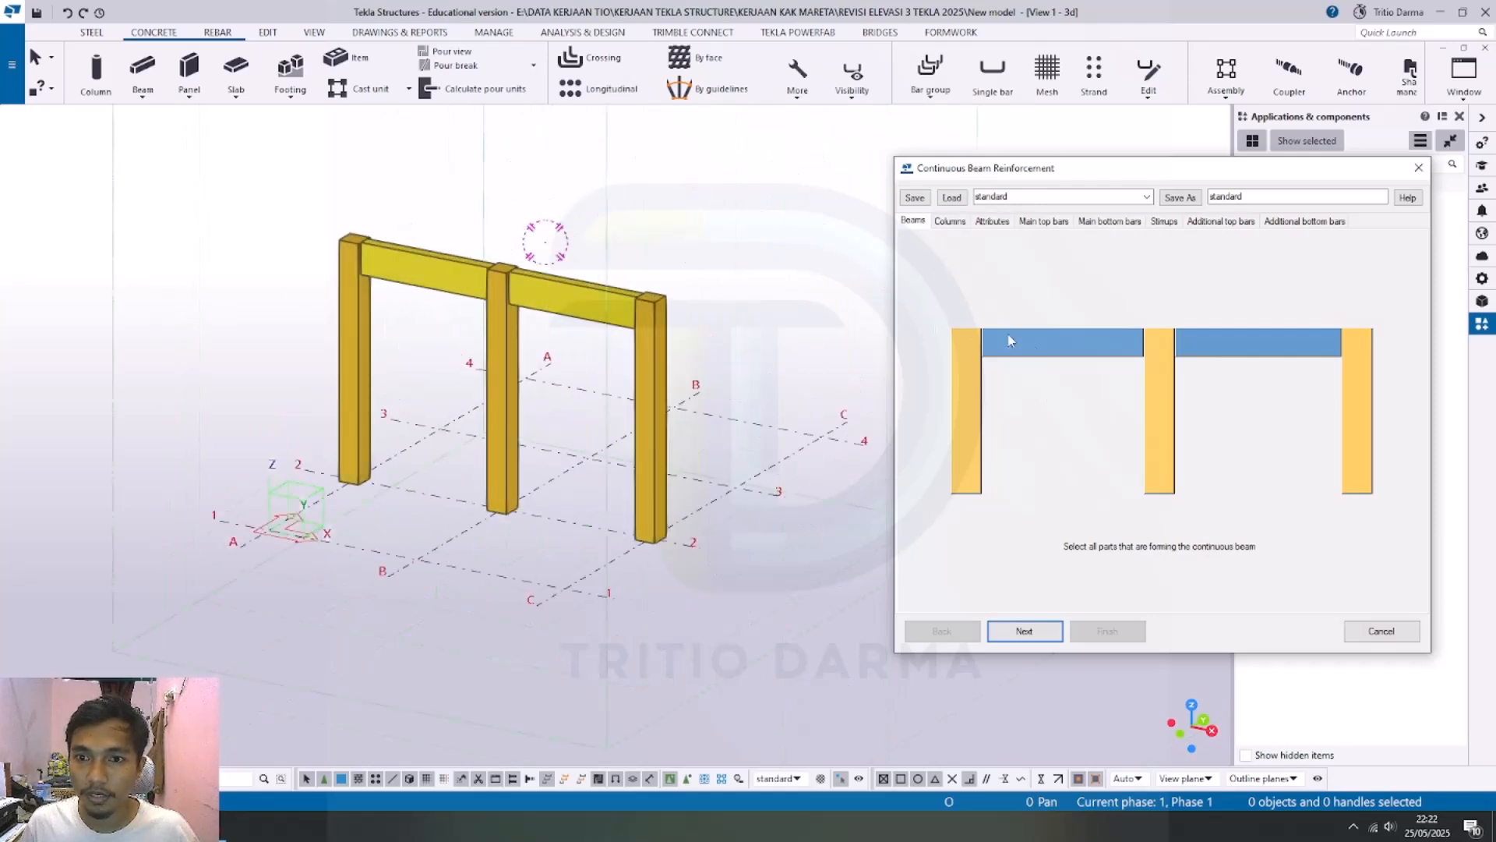
Step: Assign both concrete beams as the parts forming the continuous beam and continue to the column selection
{"action": "left_click", "coordinate": [448, 266]}
{"action": "left_click", "coordinate": [469, 286]}
{"action": "left_click", "coordinate": [567, 309], "text": "ctrl"}
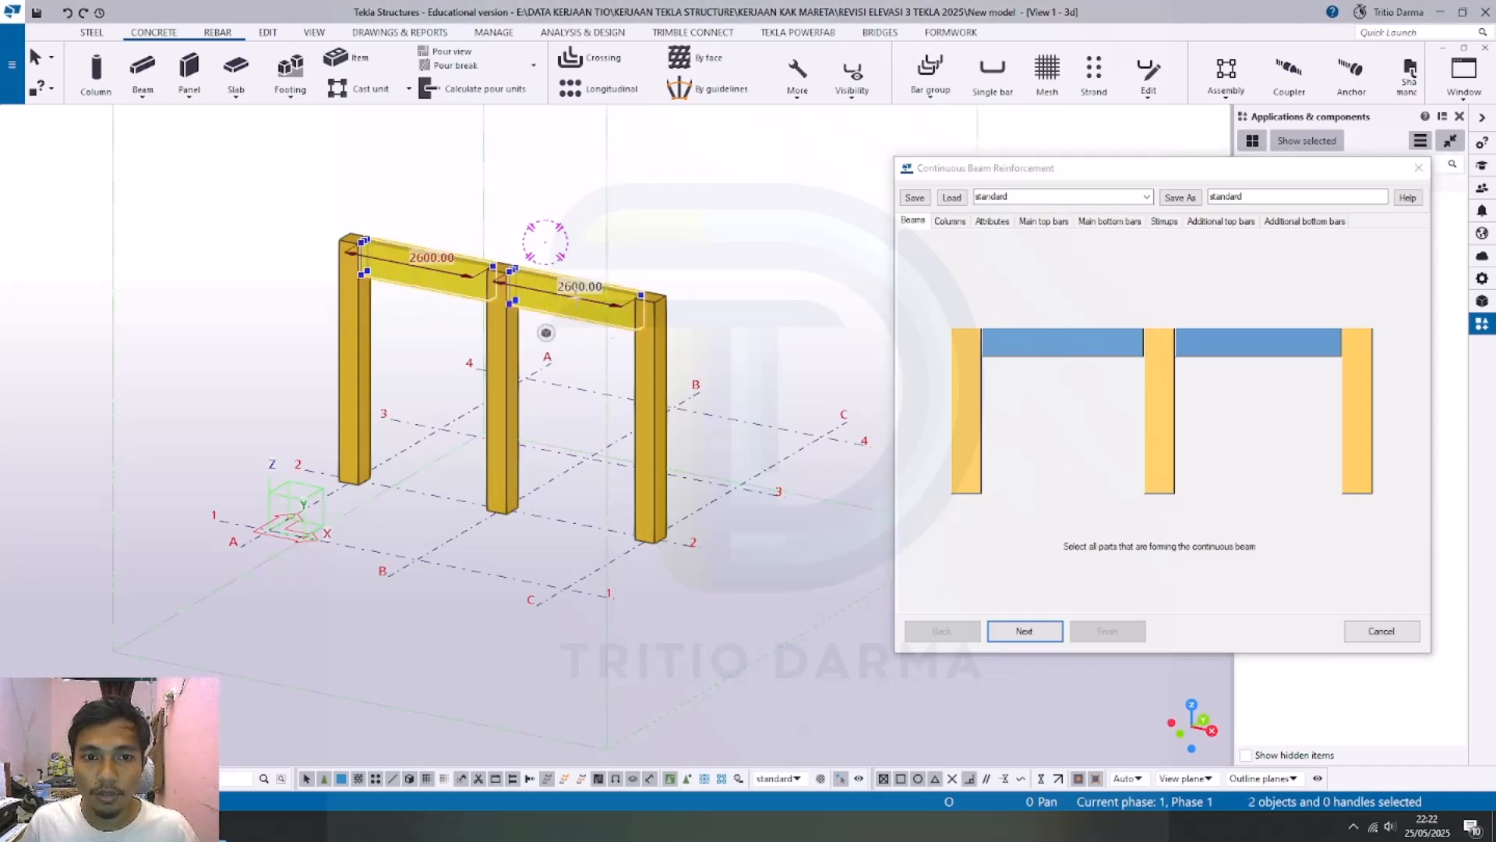
{"action": "left_click", "coordinate": [1025, 631]}
Step: Assign all three columns as the supporting parts of the continuous beam and continue to the reinforcement attributes
{"action": "left_click", "coordinate": [369, 353]}
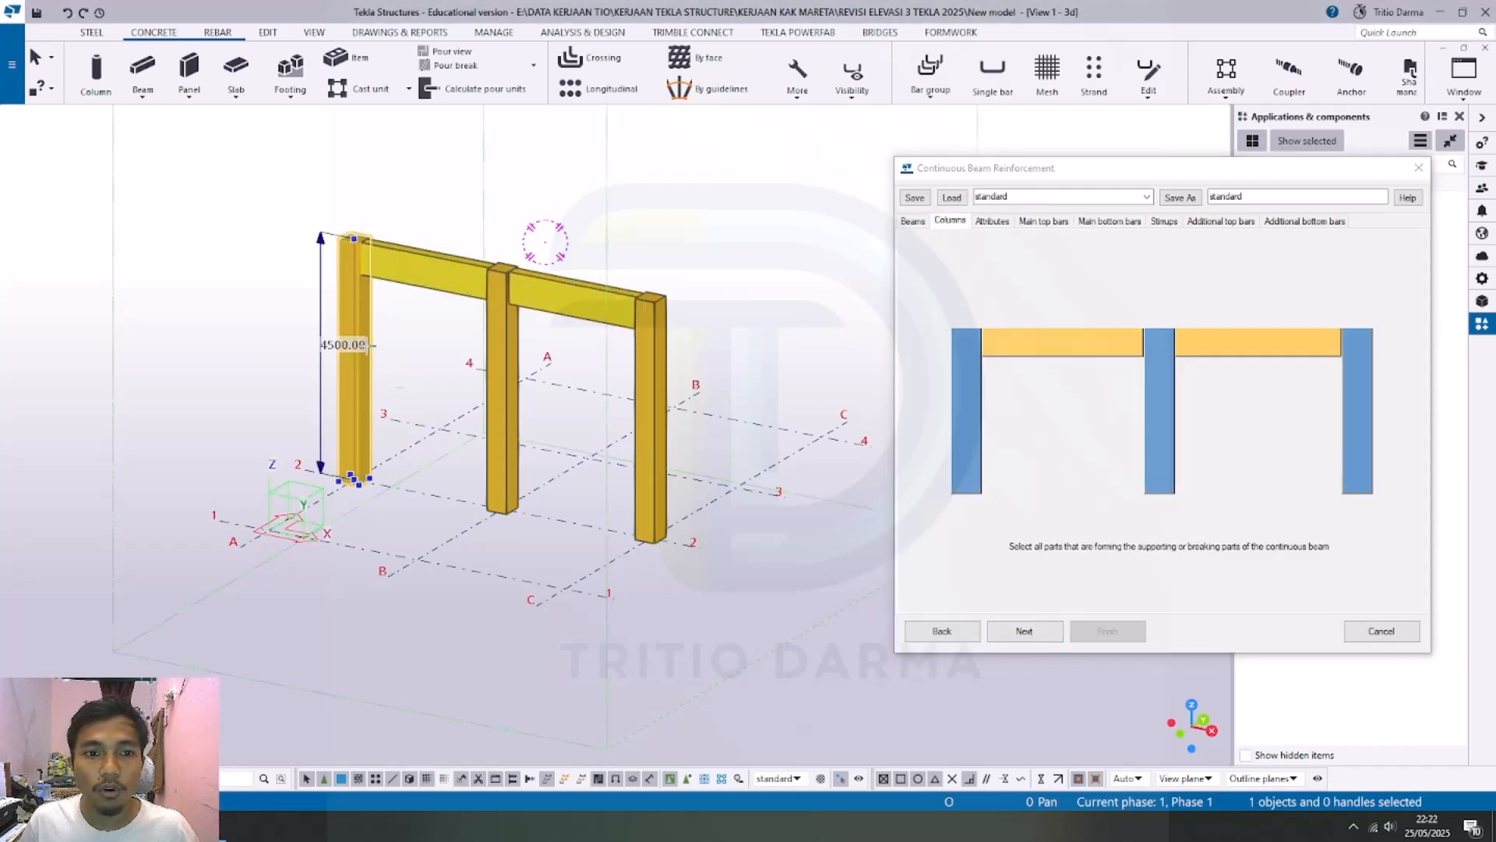
{"action": "left_click", "coordinate": [503, 374], "text": "ctrl"}
{"action": "left_click", "coordinate": [651, 401], "text": "ctrl"}
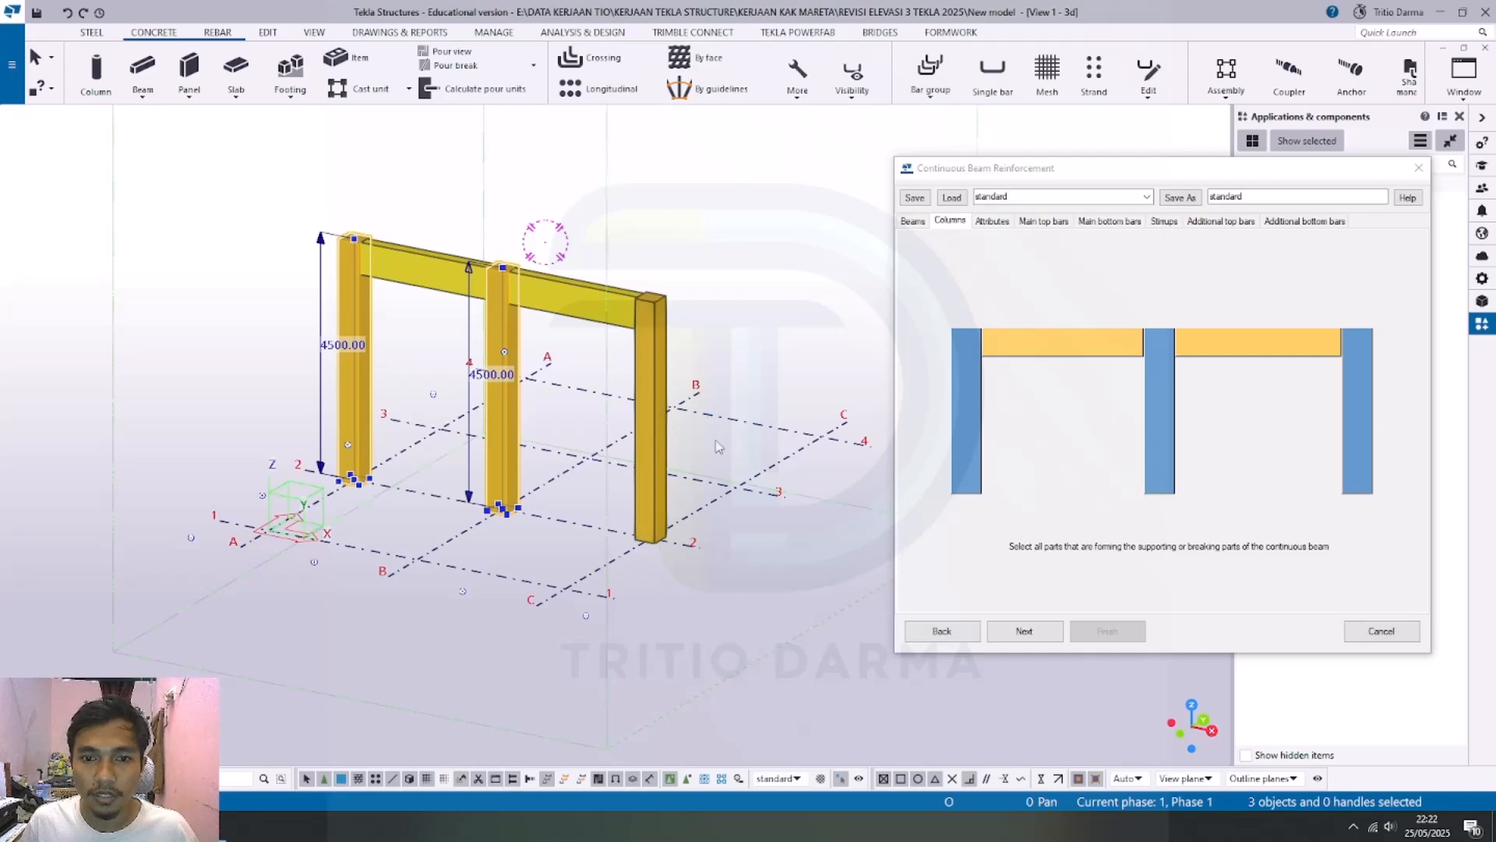
{"action": "left_click_drag", "start_coordinate": [789, 486], "coordinate": [745, 426], "text": "ctrl"}
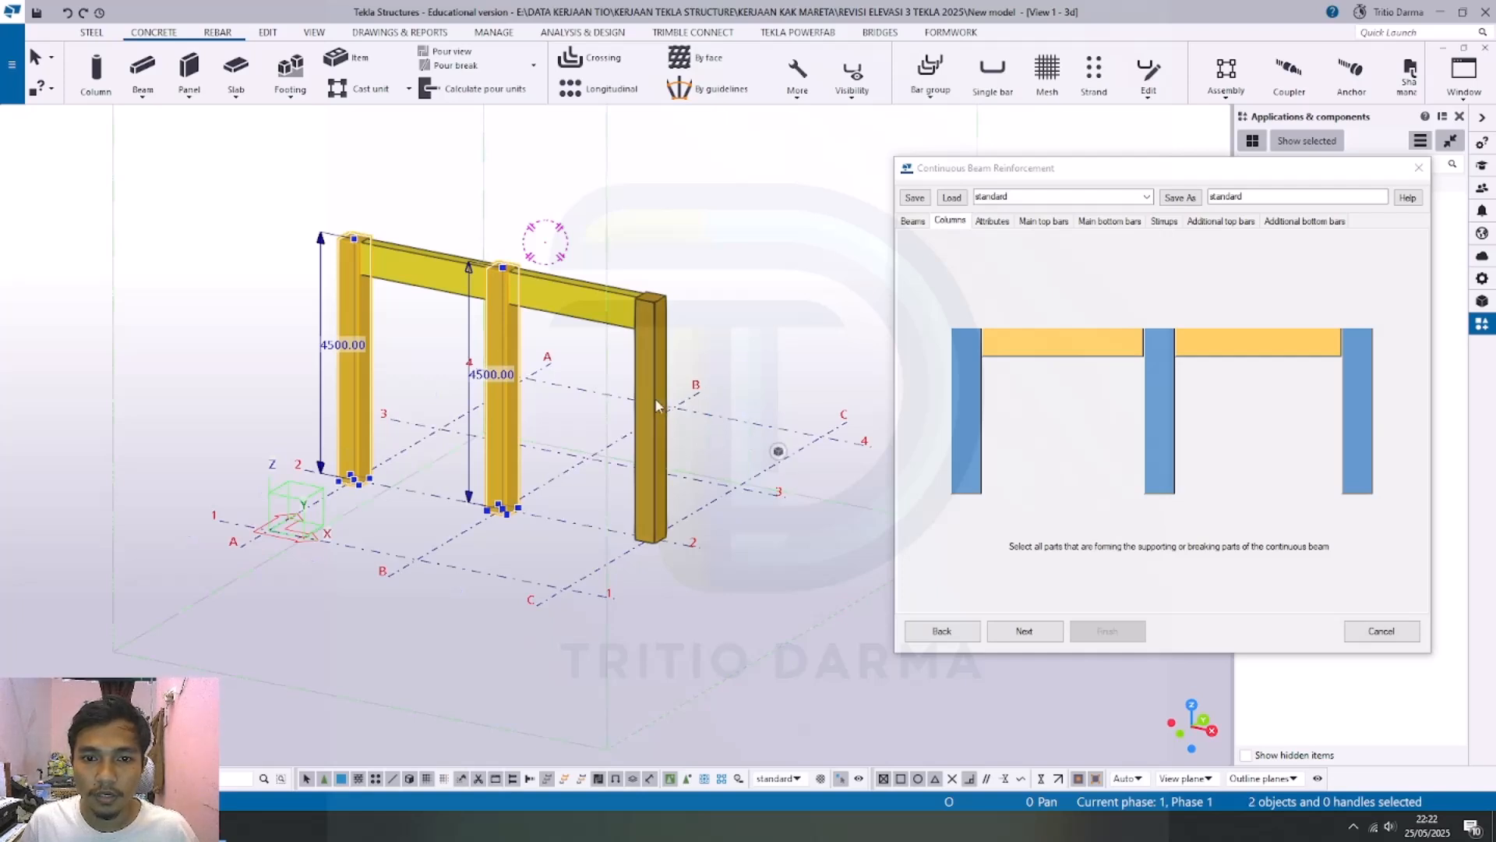
{"action": "left_click", "coordinate": [1025, 632]}
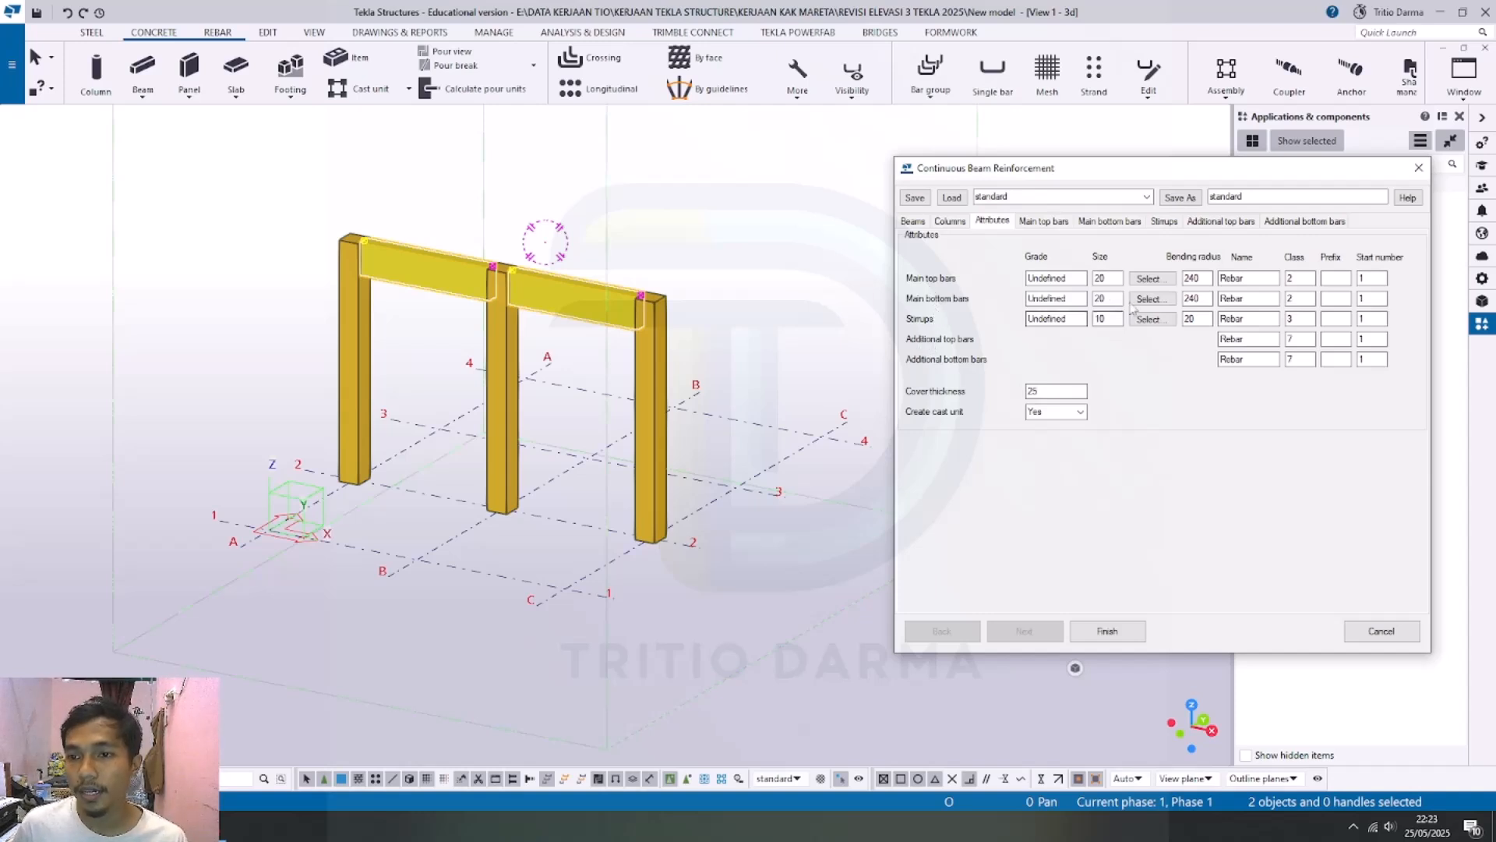
Step: Set the bending radius of the main top and main bottom bars to 40, keeping Create cast unit at Yes
{"action": "double_click", "coordinate": [1197, 278]}
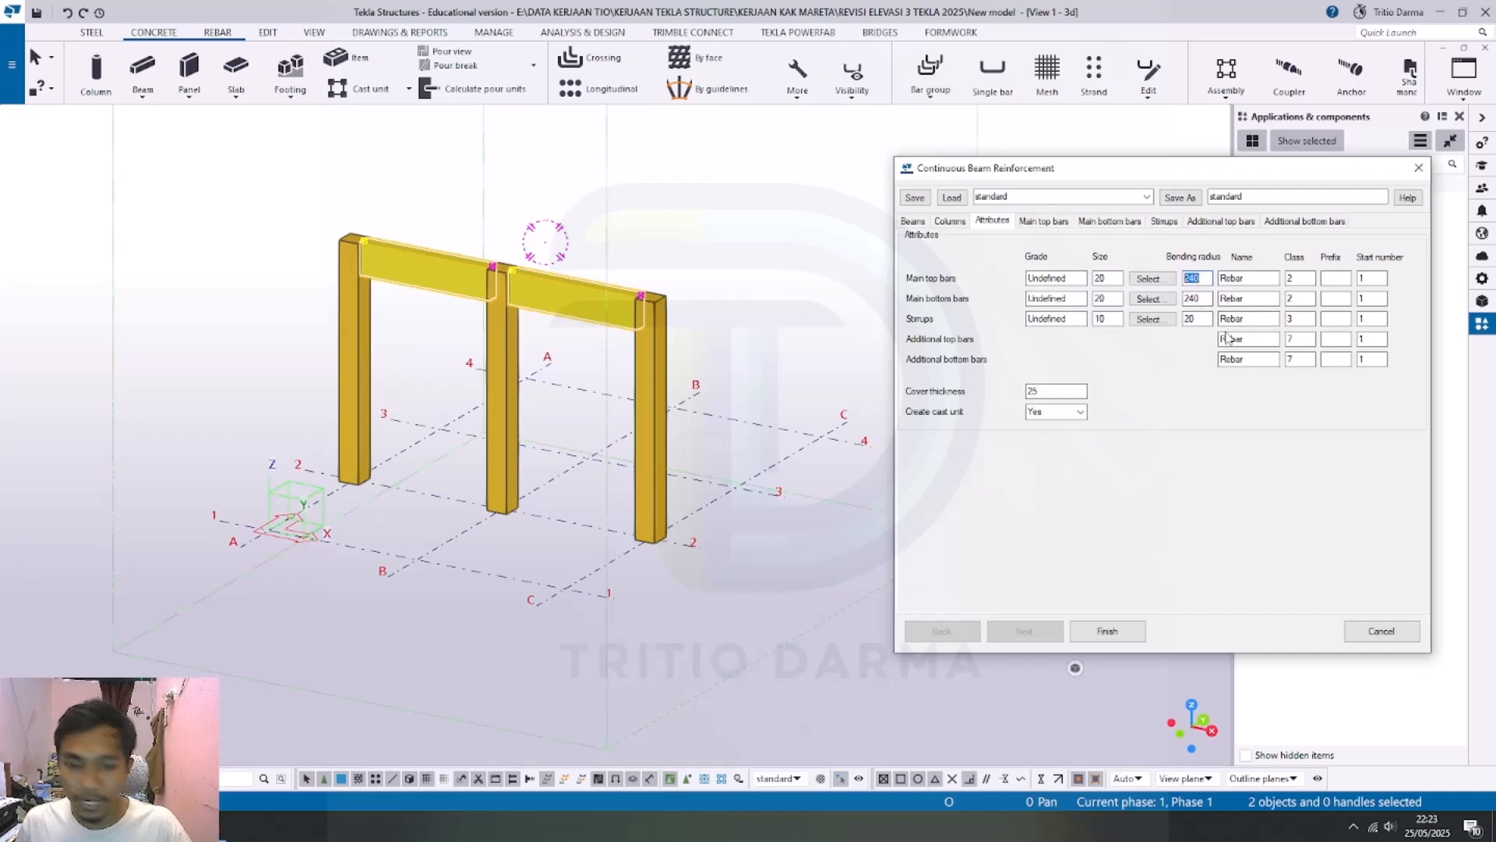
{"action": "type", "text": "20"}
{"action": "left_click_drag", "start_coordinate": [1207, 298], "coordinate": [1169, 299]}
{"action": "type", "text": "20"}
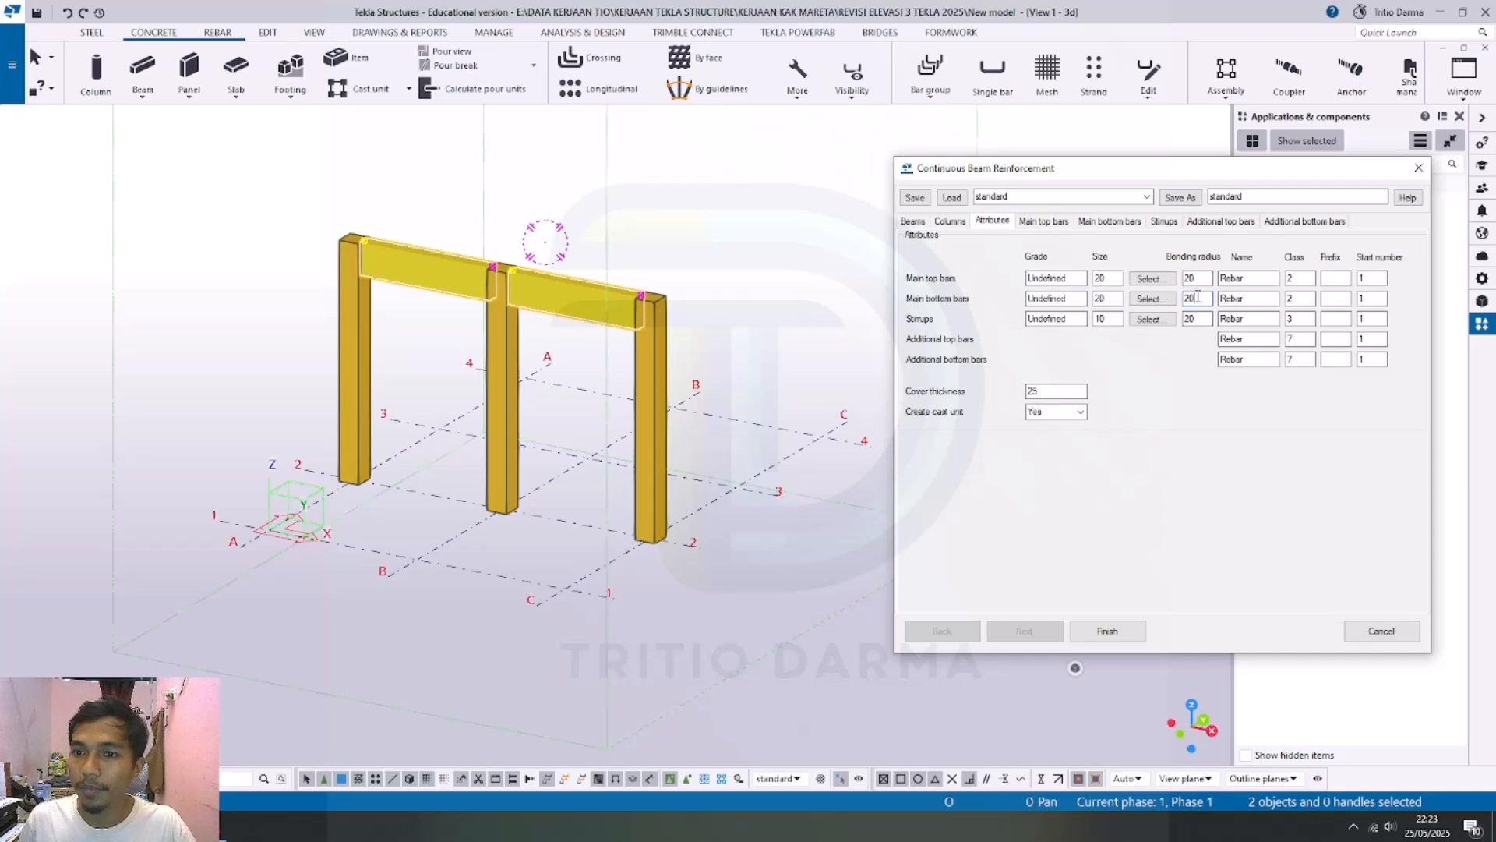
{"action": "type", "text": "40"}
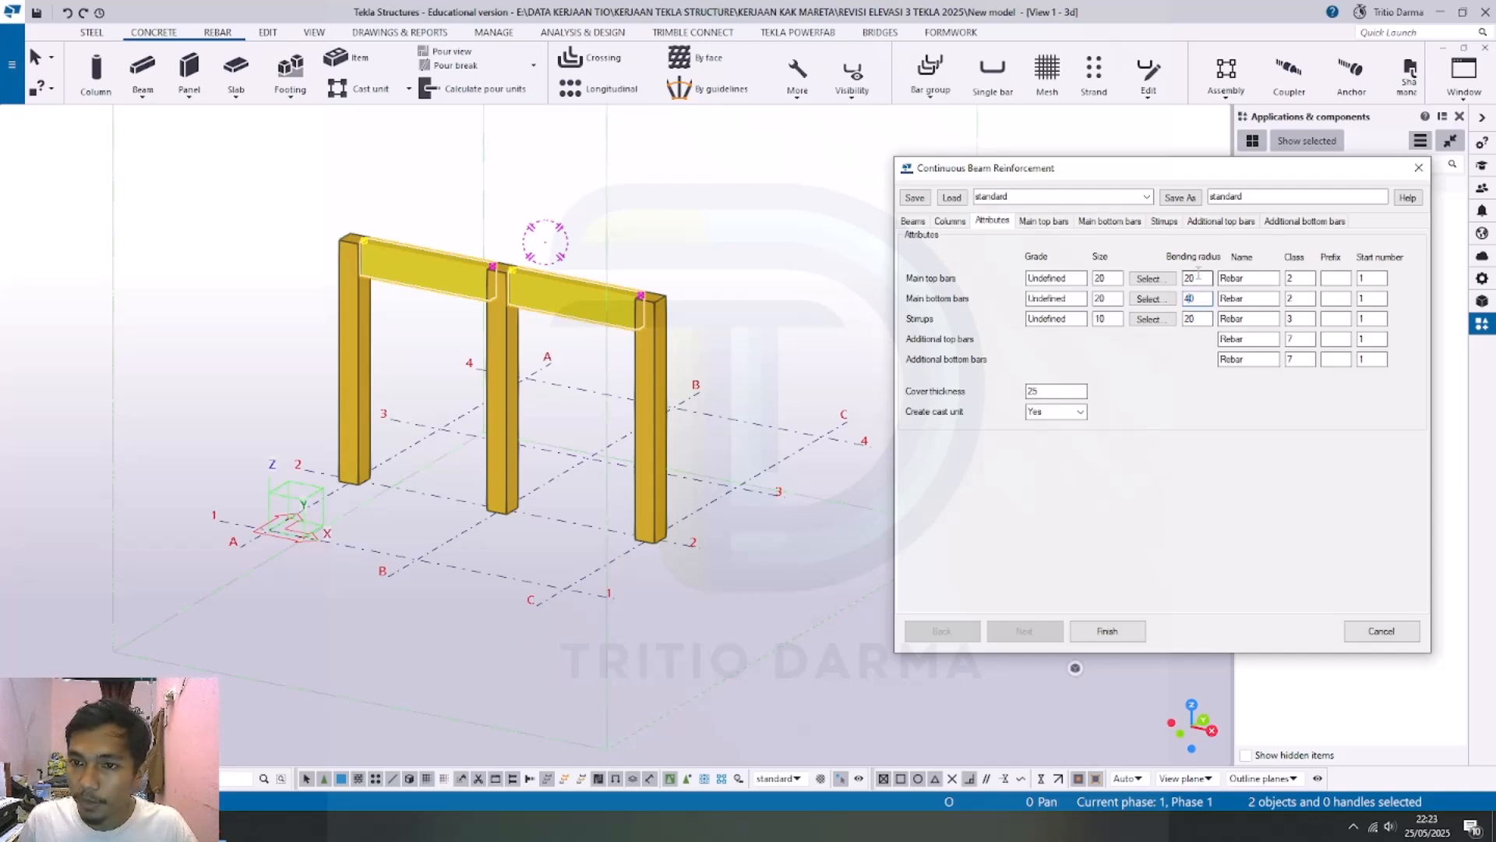
{"action": "type", "text": "40"}
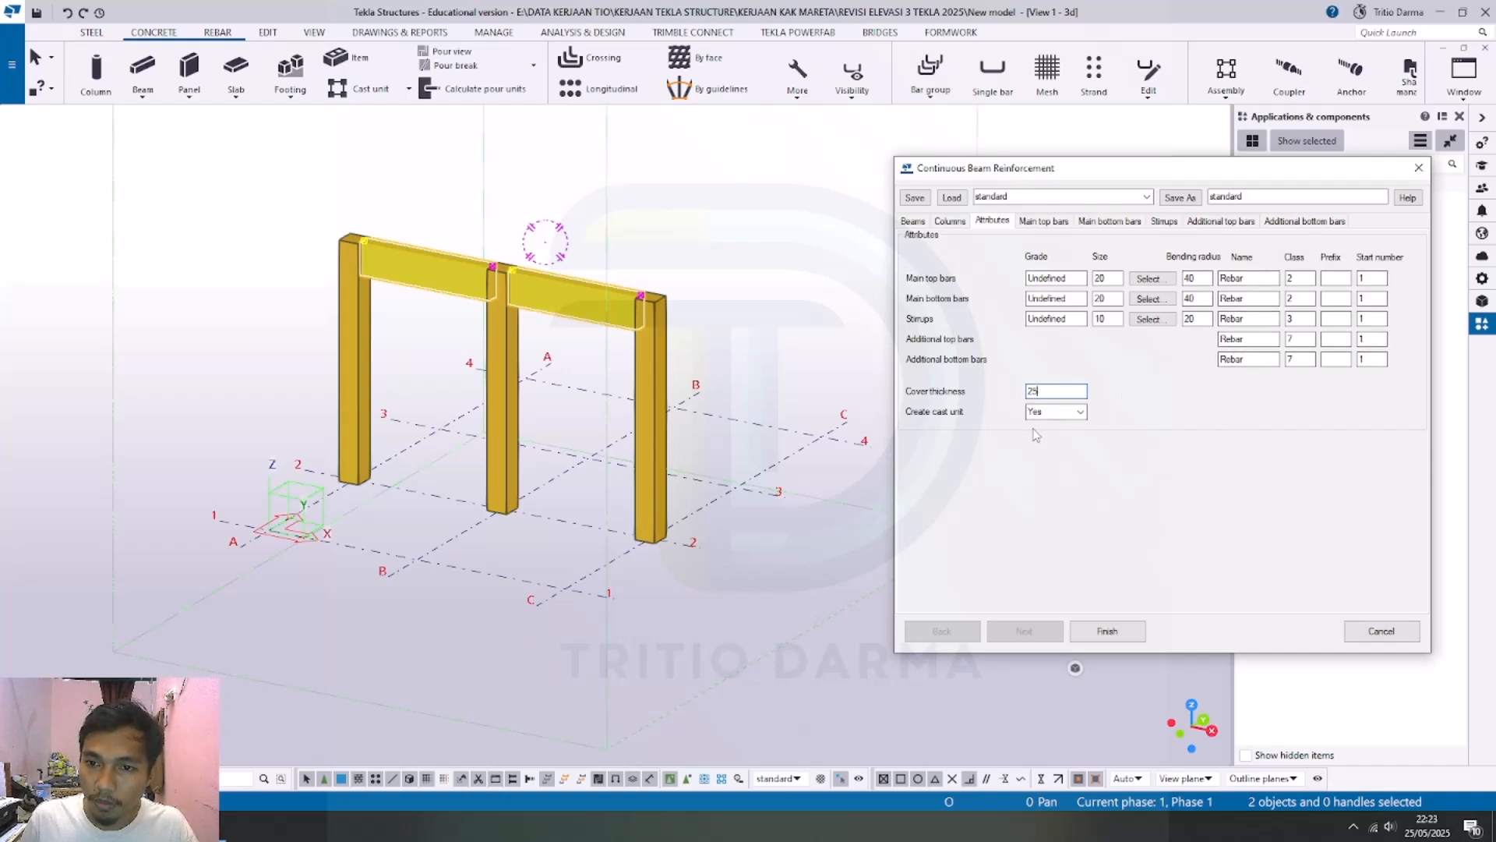
{"action": "left_click", "coordinate": [1081, 414]}
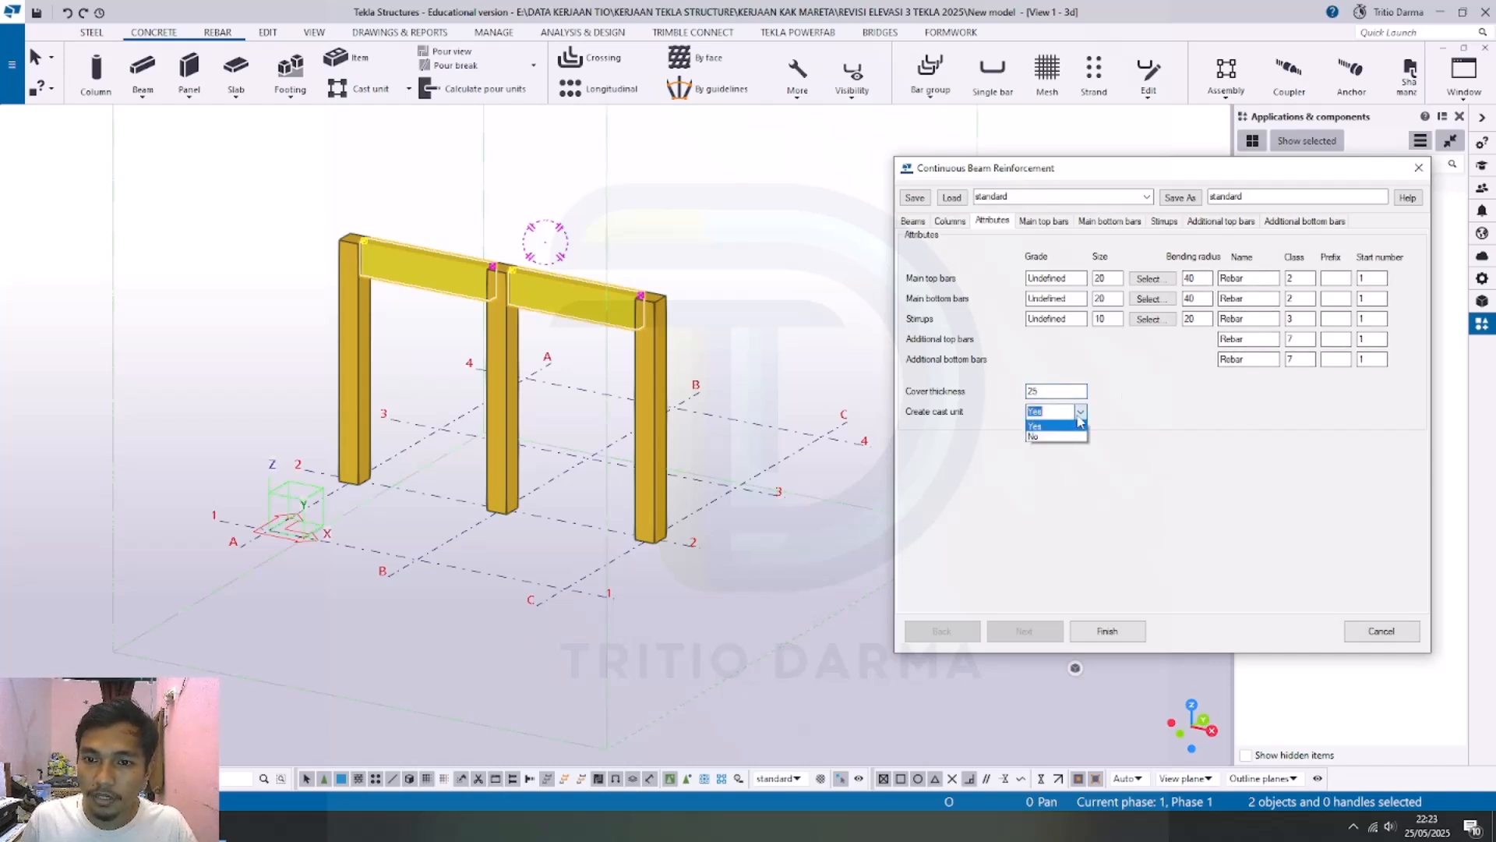
{"action": "left_click", "coordinate": [1078, 419]}
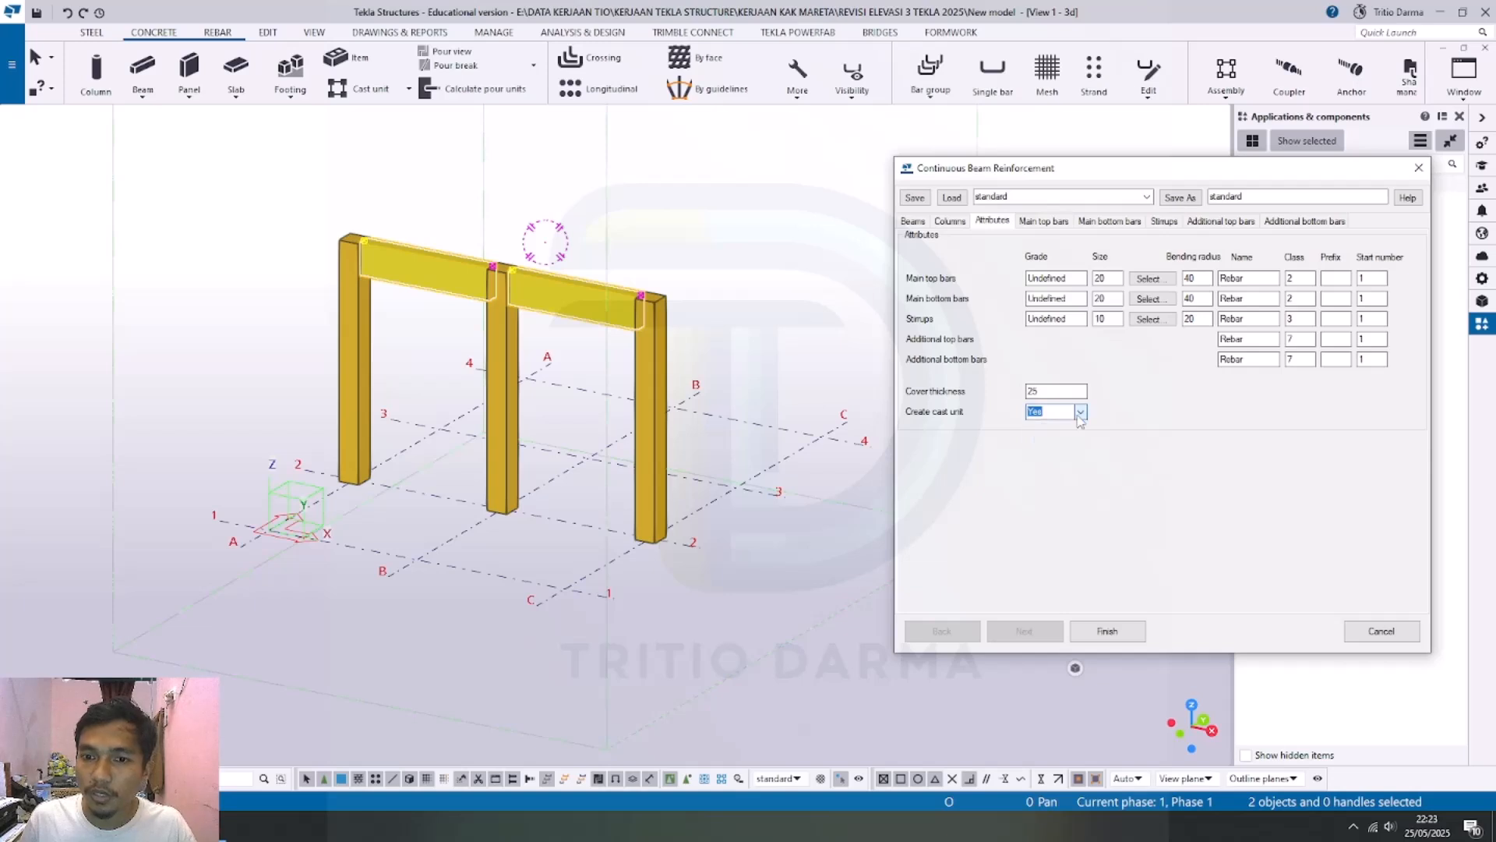
Step: Review the main top bars' end lengths and number of bars
{"action": "left_click", "coordinate": [1042, 222]}
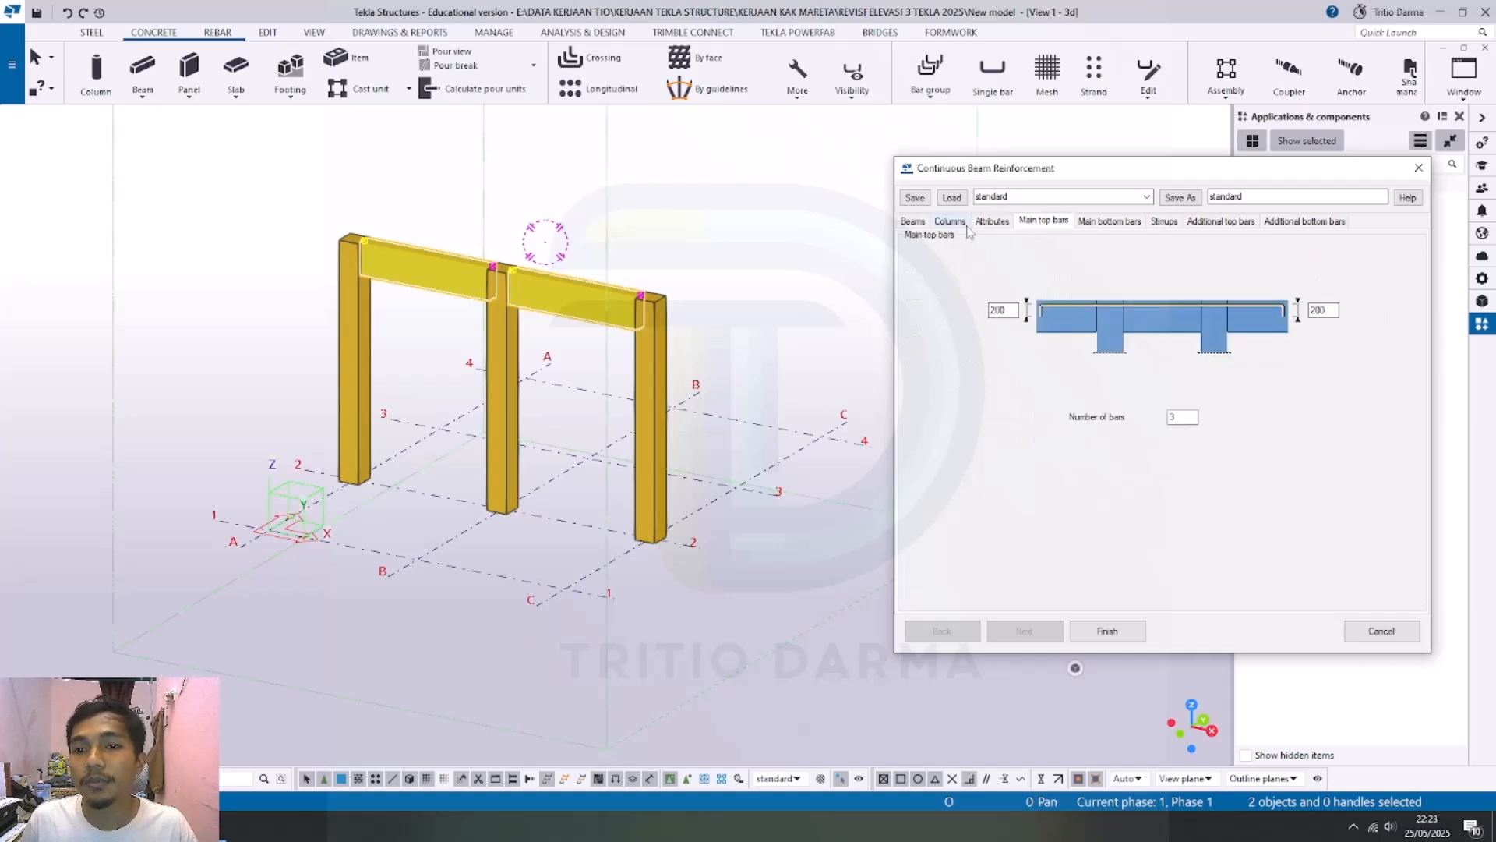
{"action": "double_click", "coordinate": [1006, 311]}
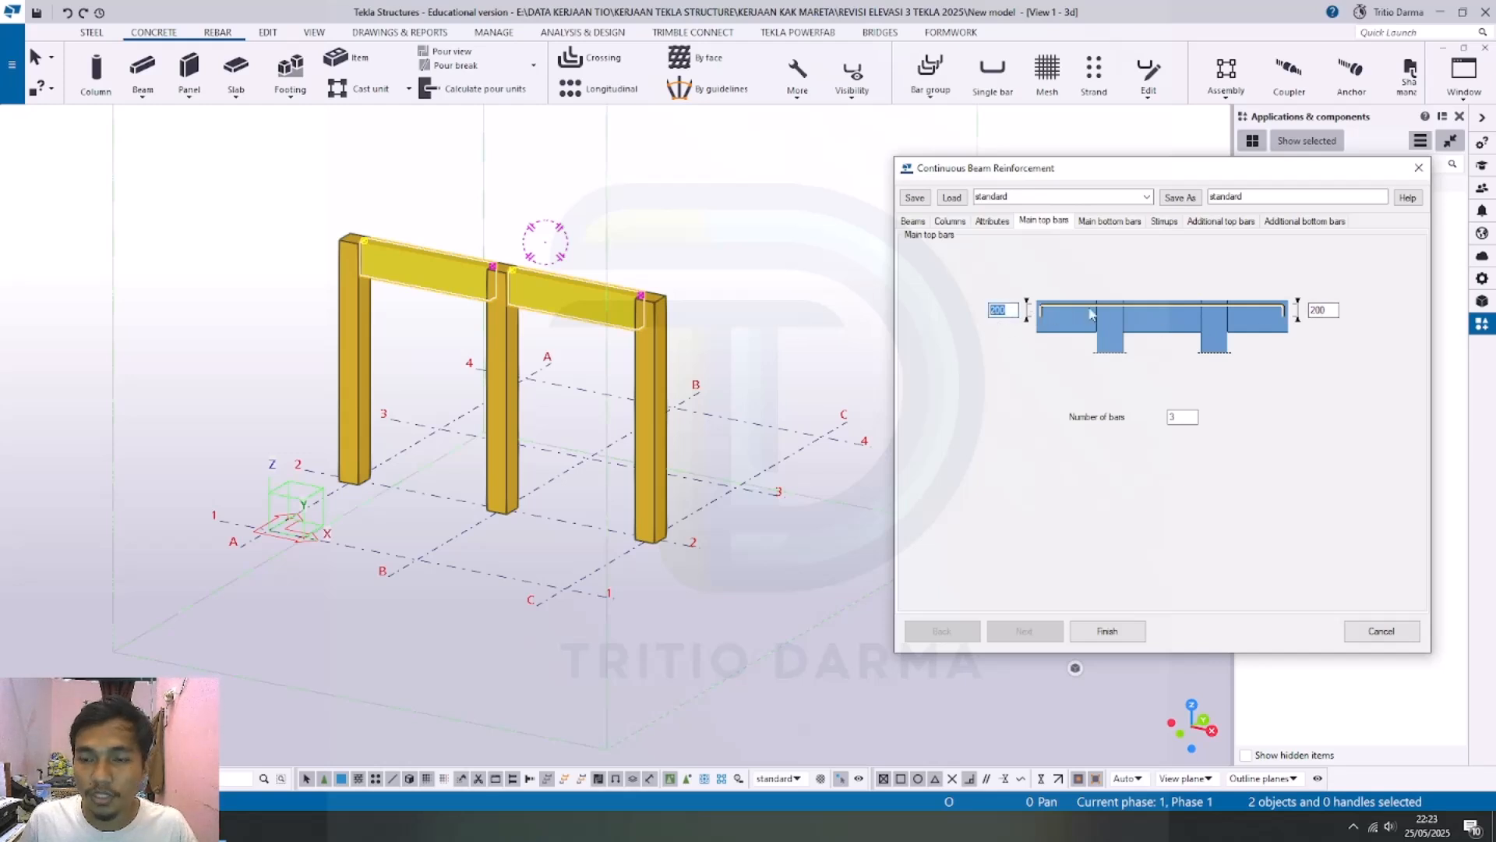
{"action": "left_click", "coordinate": [1183, 417]}
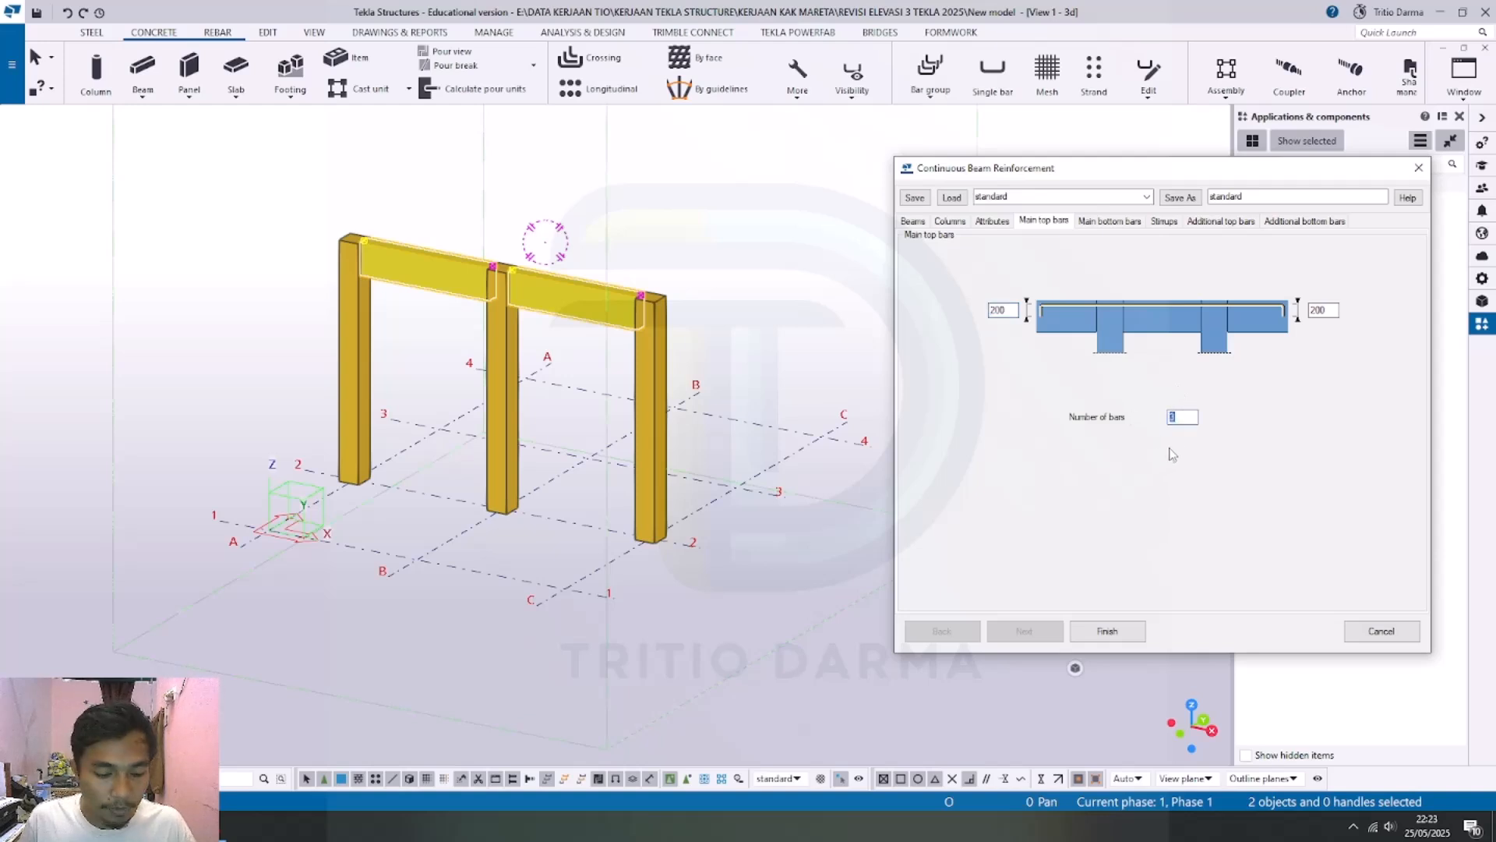
Step: Examine the main bottom bars' number and end length, and inspect Sections 1 to 3 separately before restoring Use for all
{"action": "left_click", "coordinate": [1108, 221]}
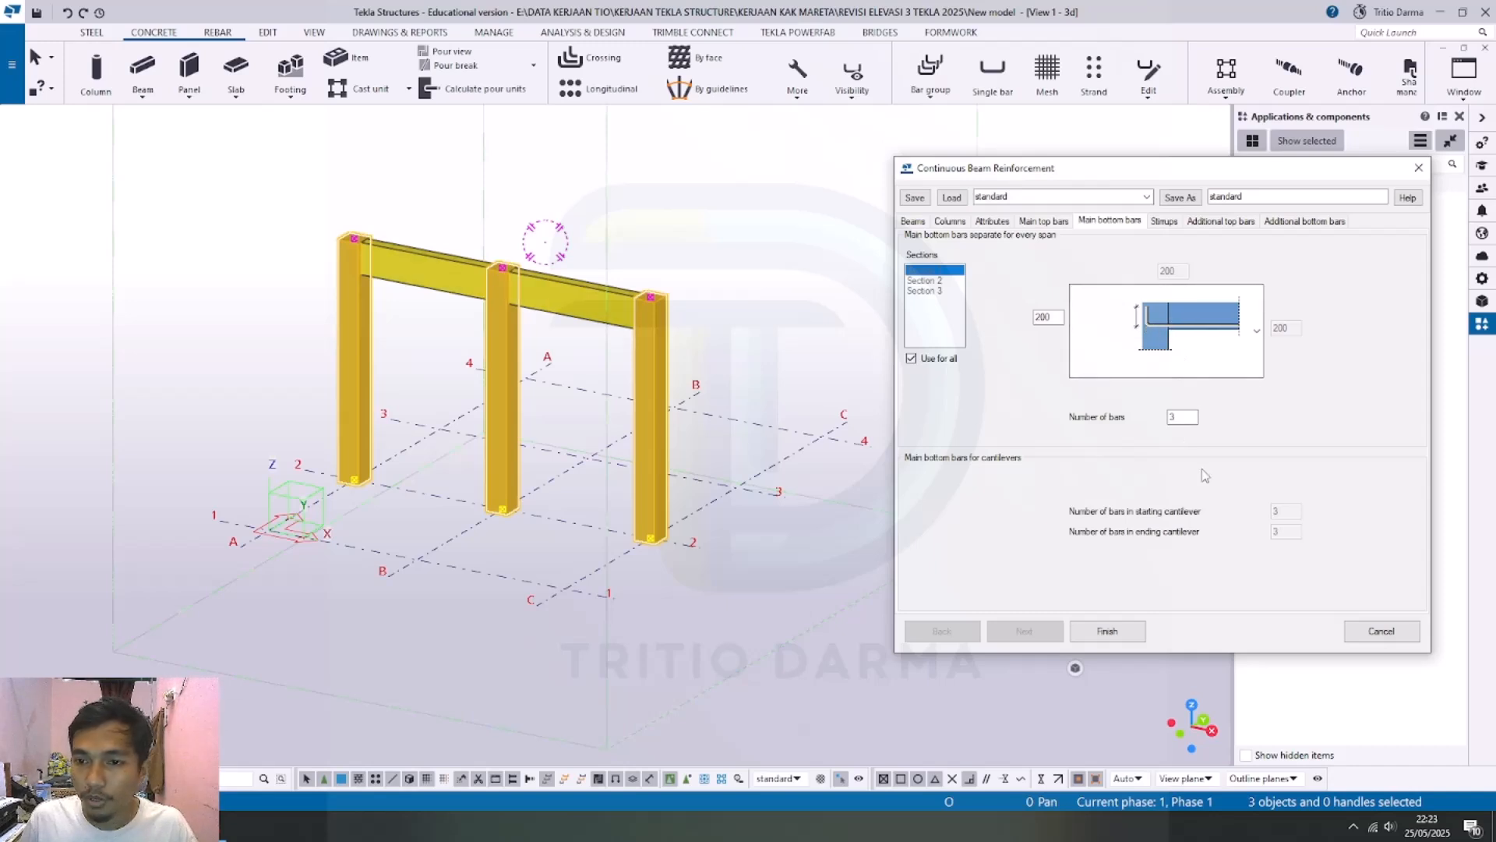
{"action": "left_click_drag", "start_coordinate": [1186, 417], "coordinate": [1143, 421]}
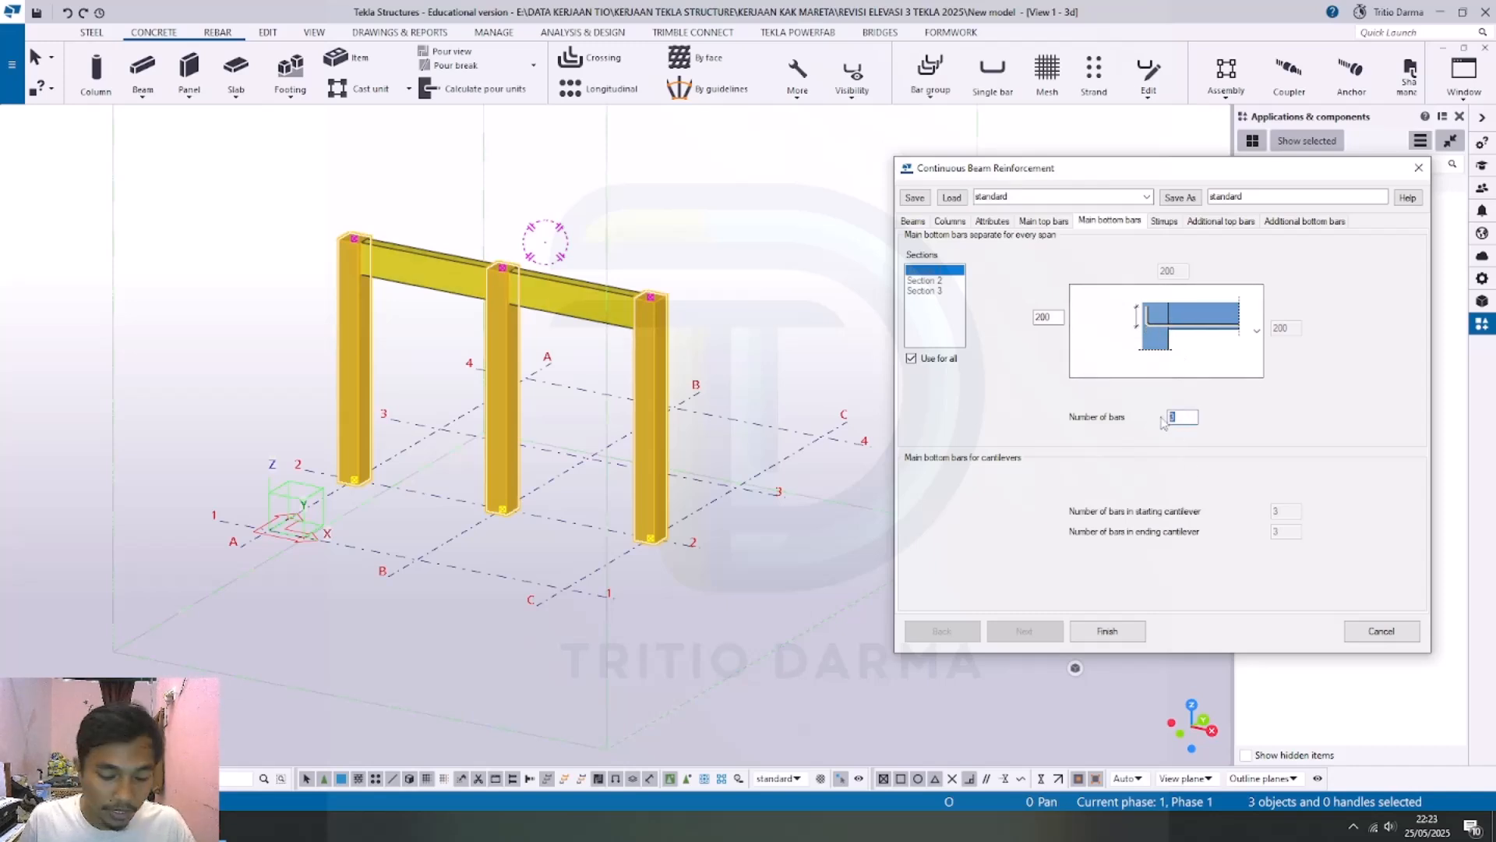
{"action": "left_click", "coordinate": [1057, 320]}
{"action": "left_click_drag", "start_coordinate": [1059, 322], "coordinate": [1015, 324]}
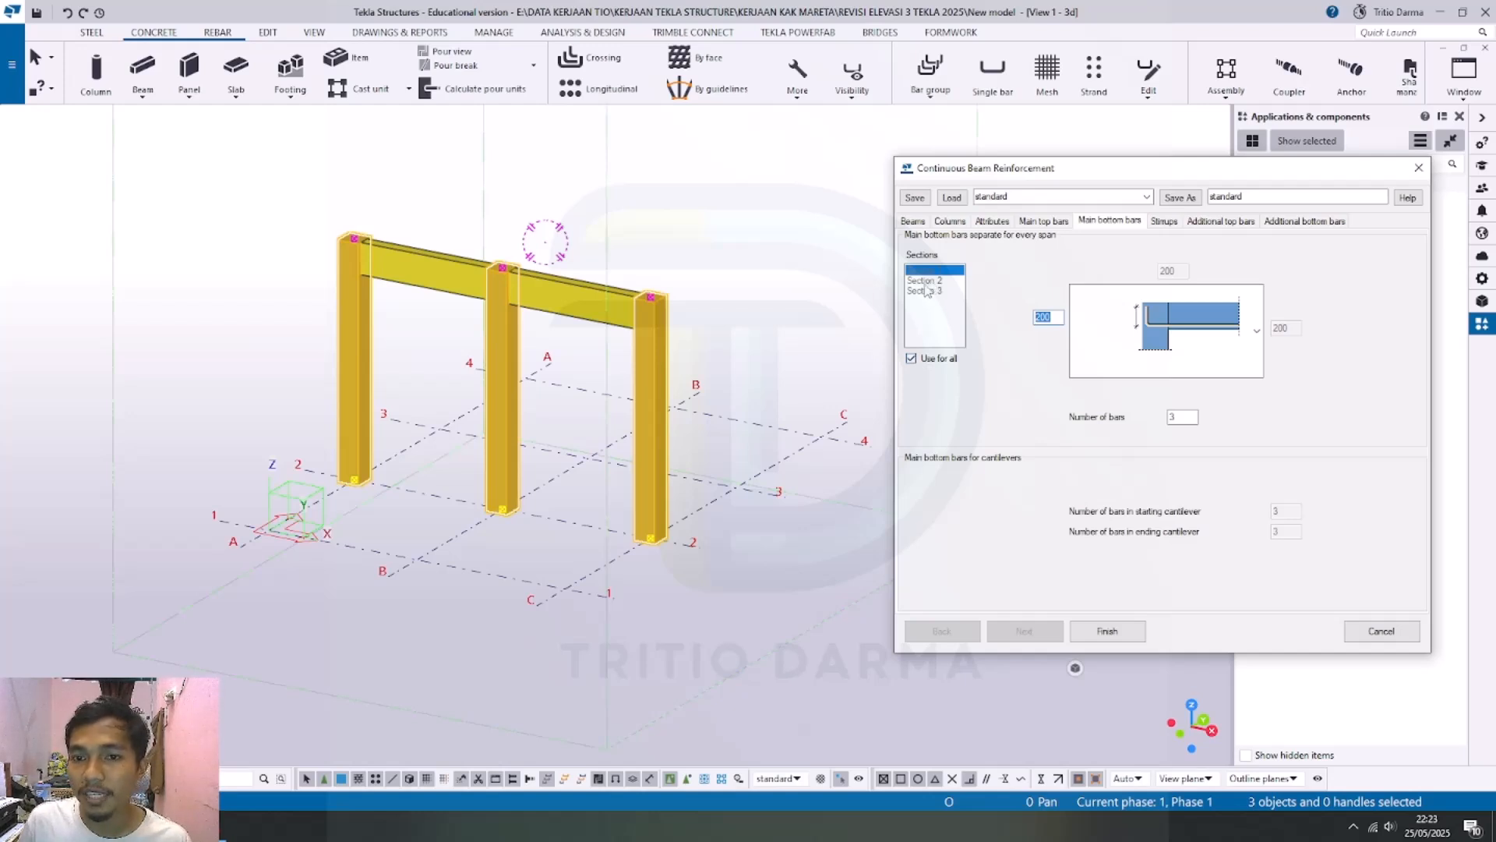
{"action": "left_click", "coordinate": [912, 360]}
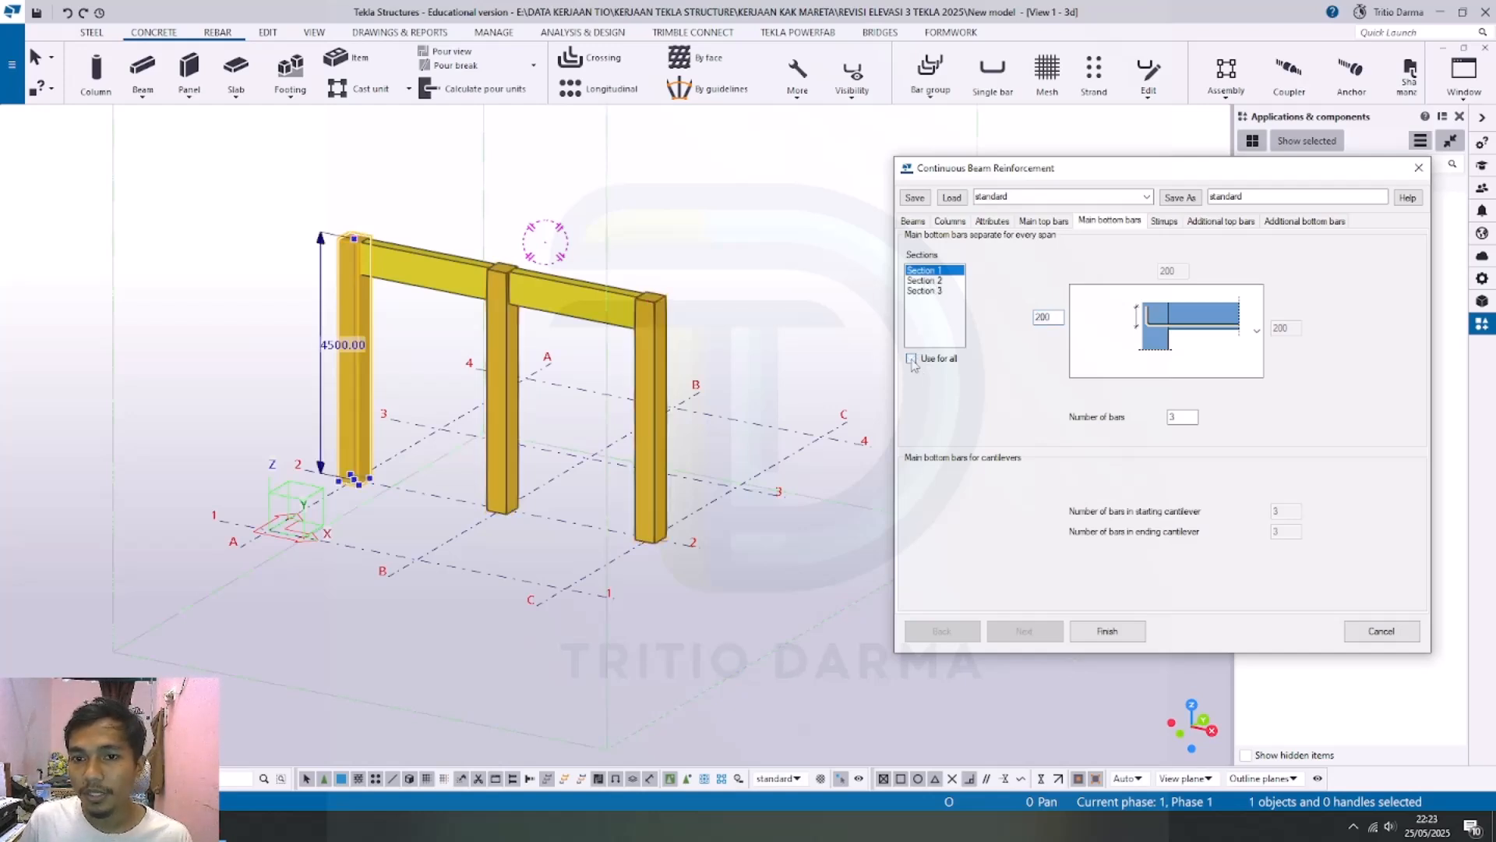
{"action": "left_click", "coordinate": [939, 291]}
{"action": "left_click", "coordinate": [928, 281]}
{"action": "left_click", "coordinate": [928, 290]}
{"action": "left_click", "coordinate": [924, 271]}
{"action": "left_click", "coordinate": [911, 358]}
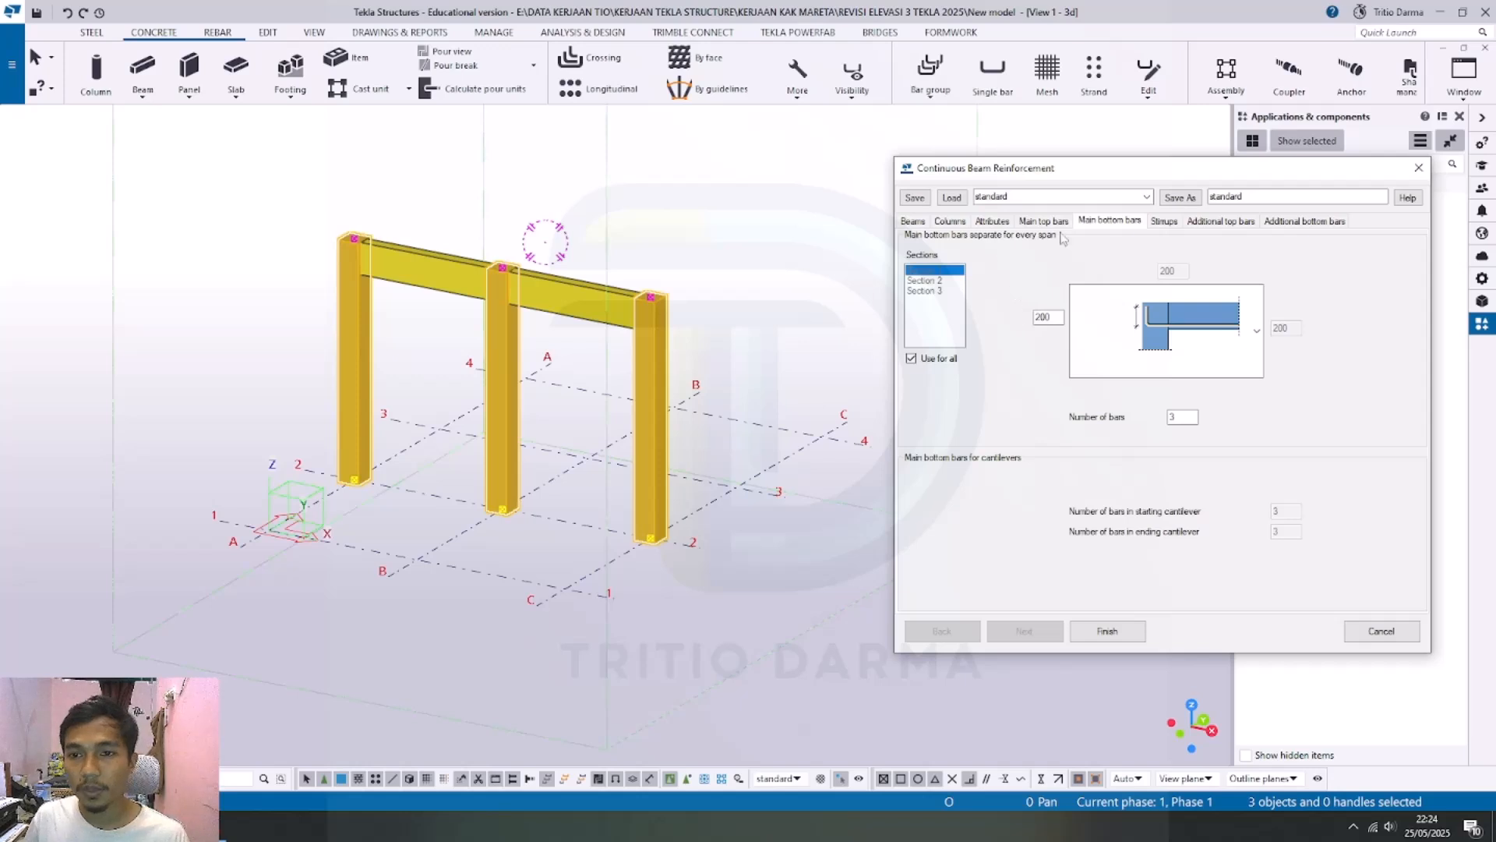
Step: Inspect the stirrup settings of Sections 1 and 2 separately, and restore Use for all
{"action": "left_click", "coordinate": [1166, 222]}
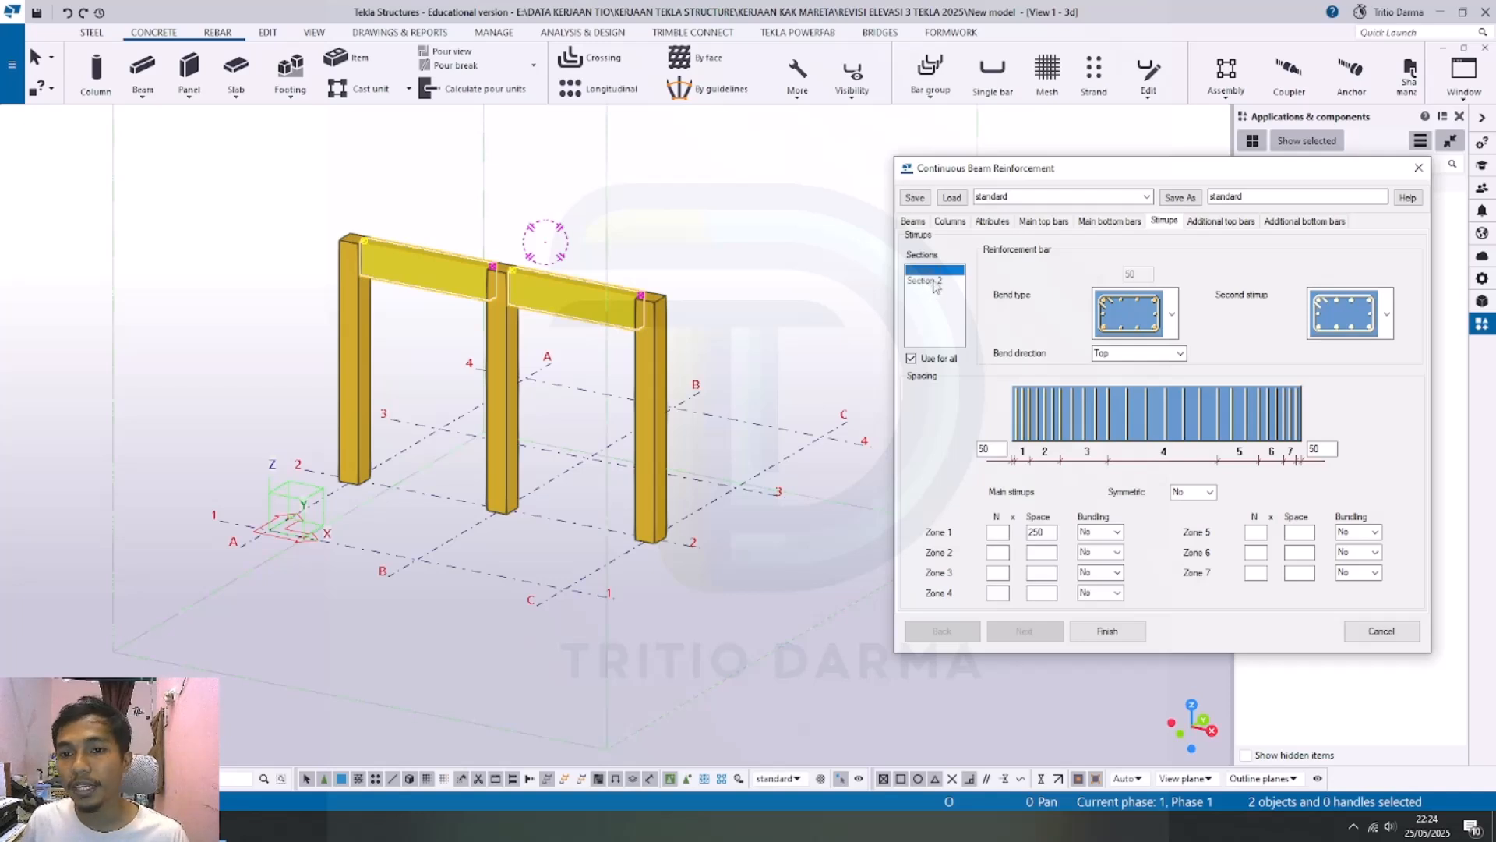
{"action": "left_click", "coordinate": [912, 358]}
{"action": "left_click", "coordinate": [929, 280]}
{"action": "left_click", "coordinate": [932, 272]}
{"action": "left_click", "coordinate": [911, 358]}
Step: Review the stirrups' bend direction, bend type and second stirrup options, keeping the bend direction at Top
{"action": "left_click", "coordinate": [1176, 355]}
{"action": "left_click", "coordinate": [1177, 359]}
{"action": "left_click", "coordinate": [1145, 378]}
{"action": "left_click", "coordinate": [1126, 321]}
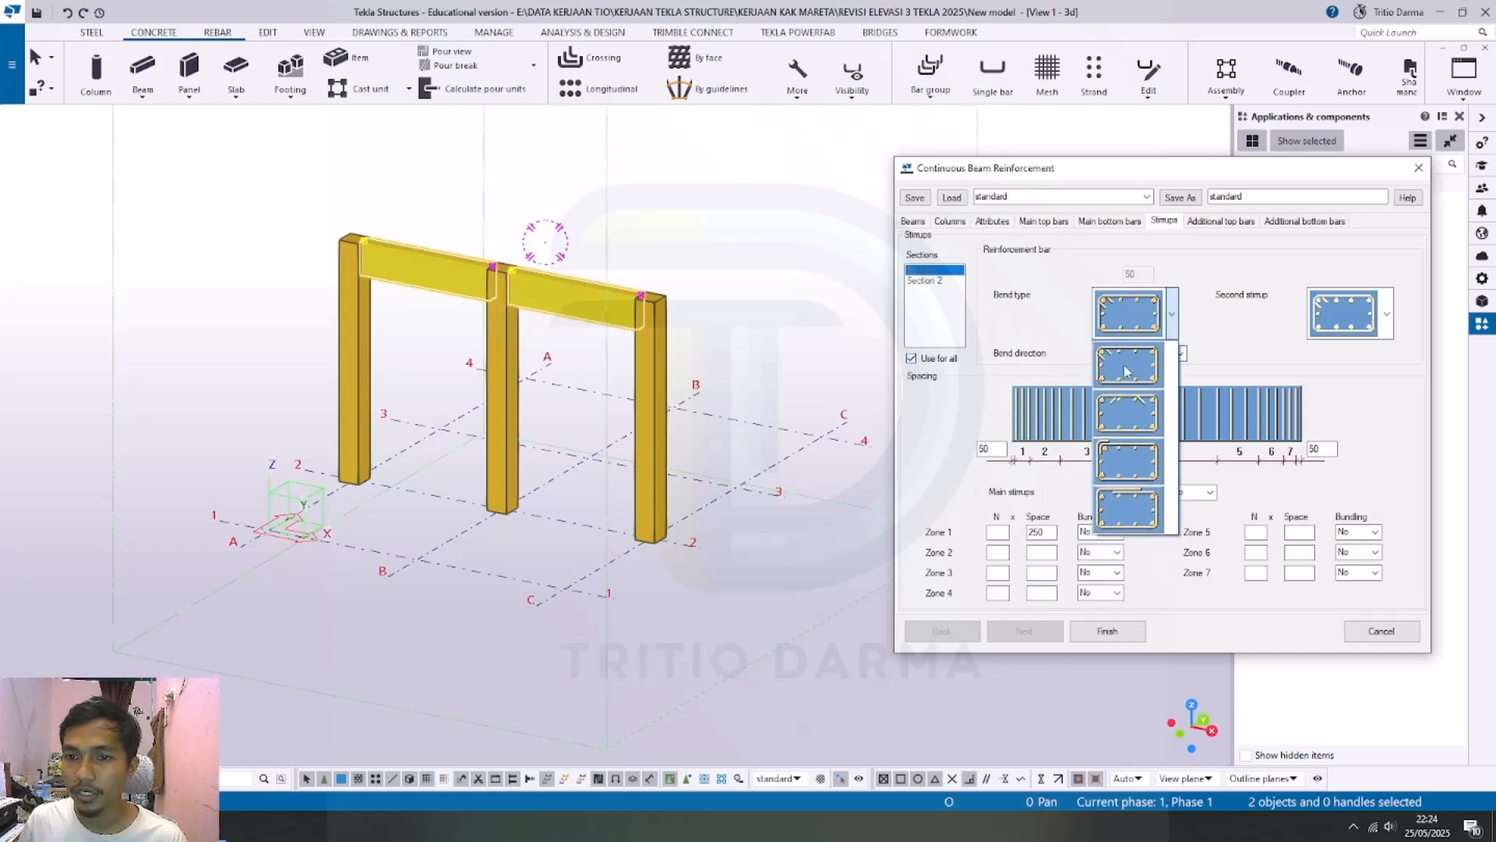
{"action": "left_click", "coordinate": [1119, 362]}
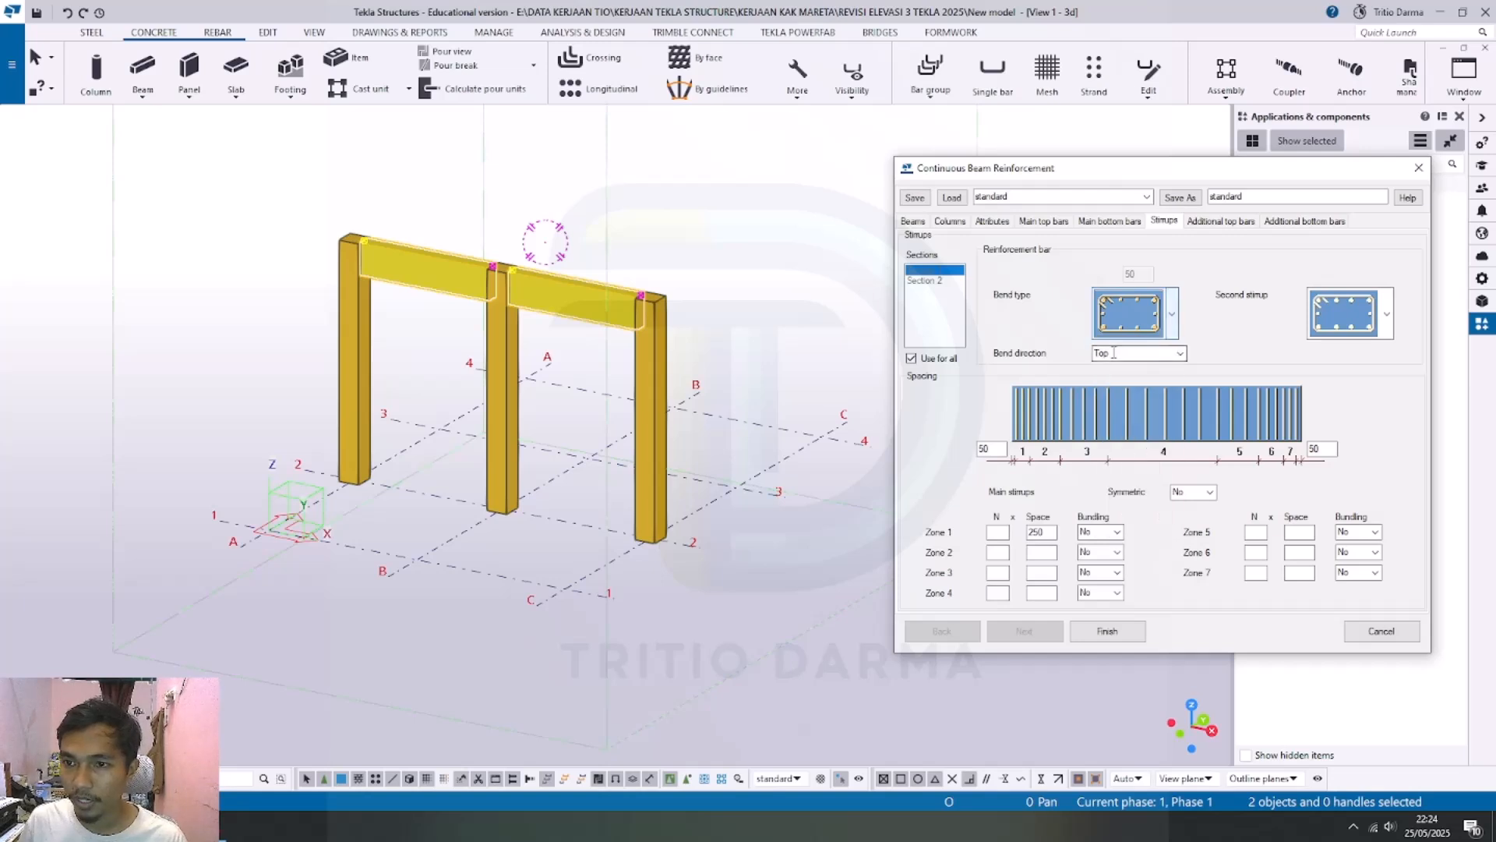
{"action": "left_click", "coordinate": [1347, 342]}
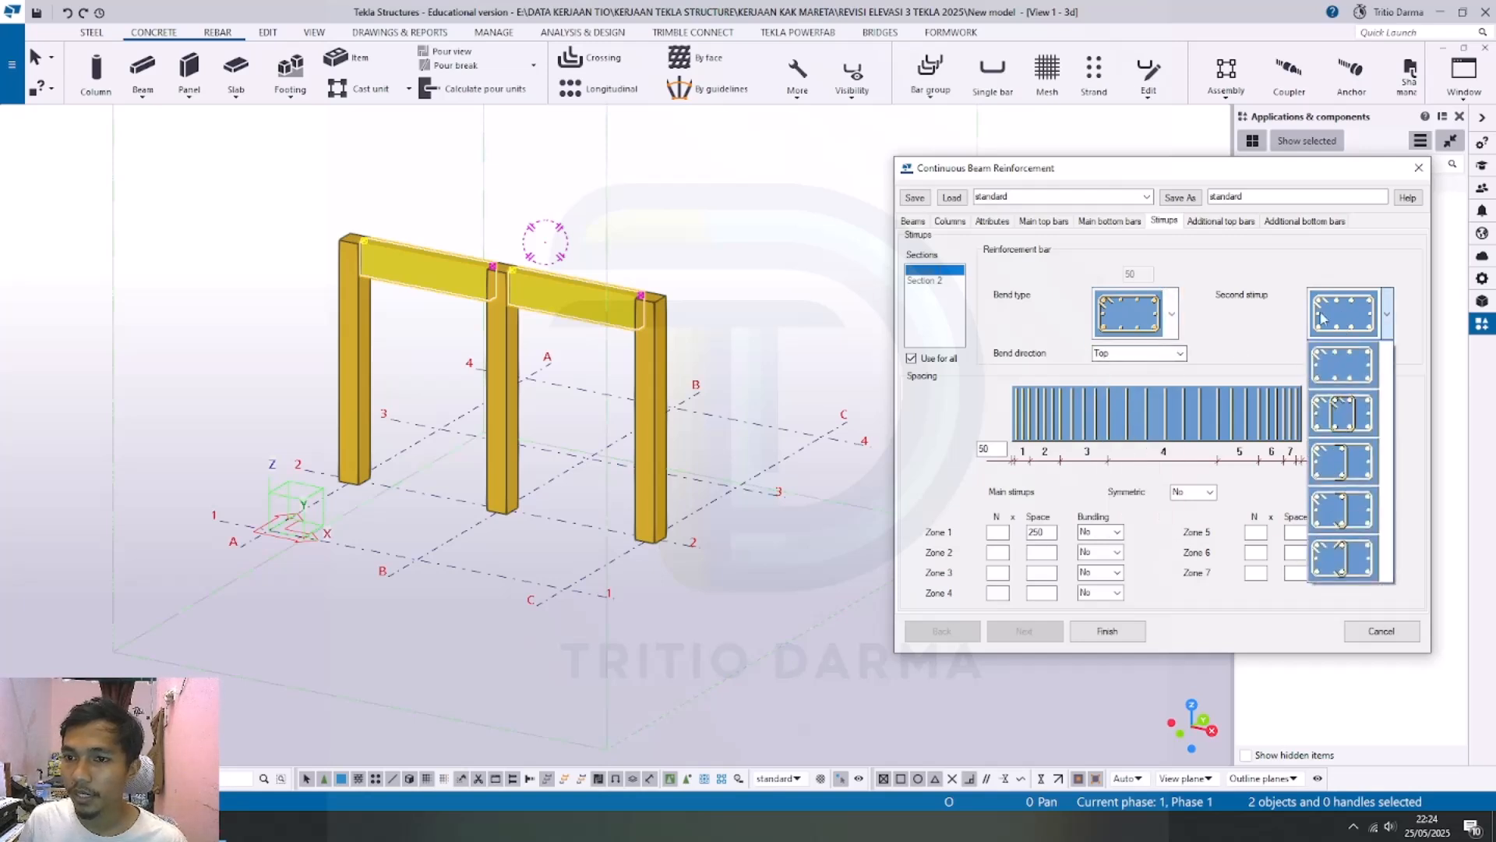
{"action": "left_click", "coordinate": [1289, 324]}
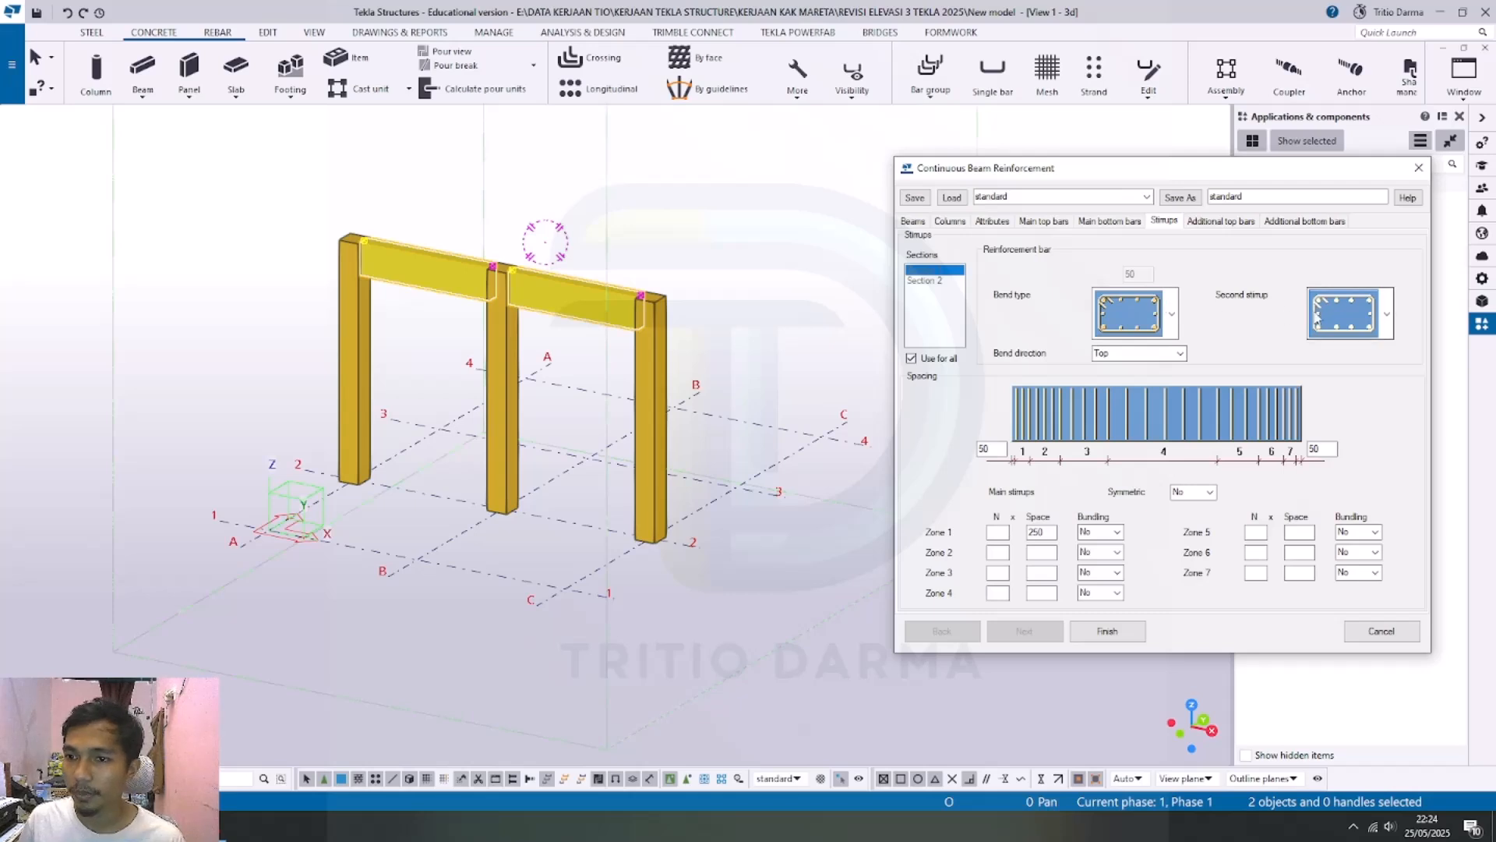
Step: Make the main stirrup spacing symmetric by setting Symmetric to Yes
{"action": "left_click_drag", "start_coordinate": [1003, 449], "coordinate": [951, 449]}
{"action": "left_click_drag", "start_coordinate": [1050, 533], "coordinate": [1002, 532]}
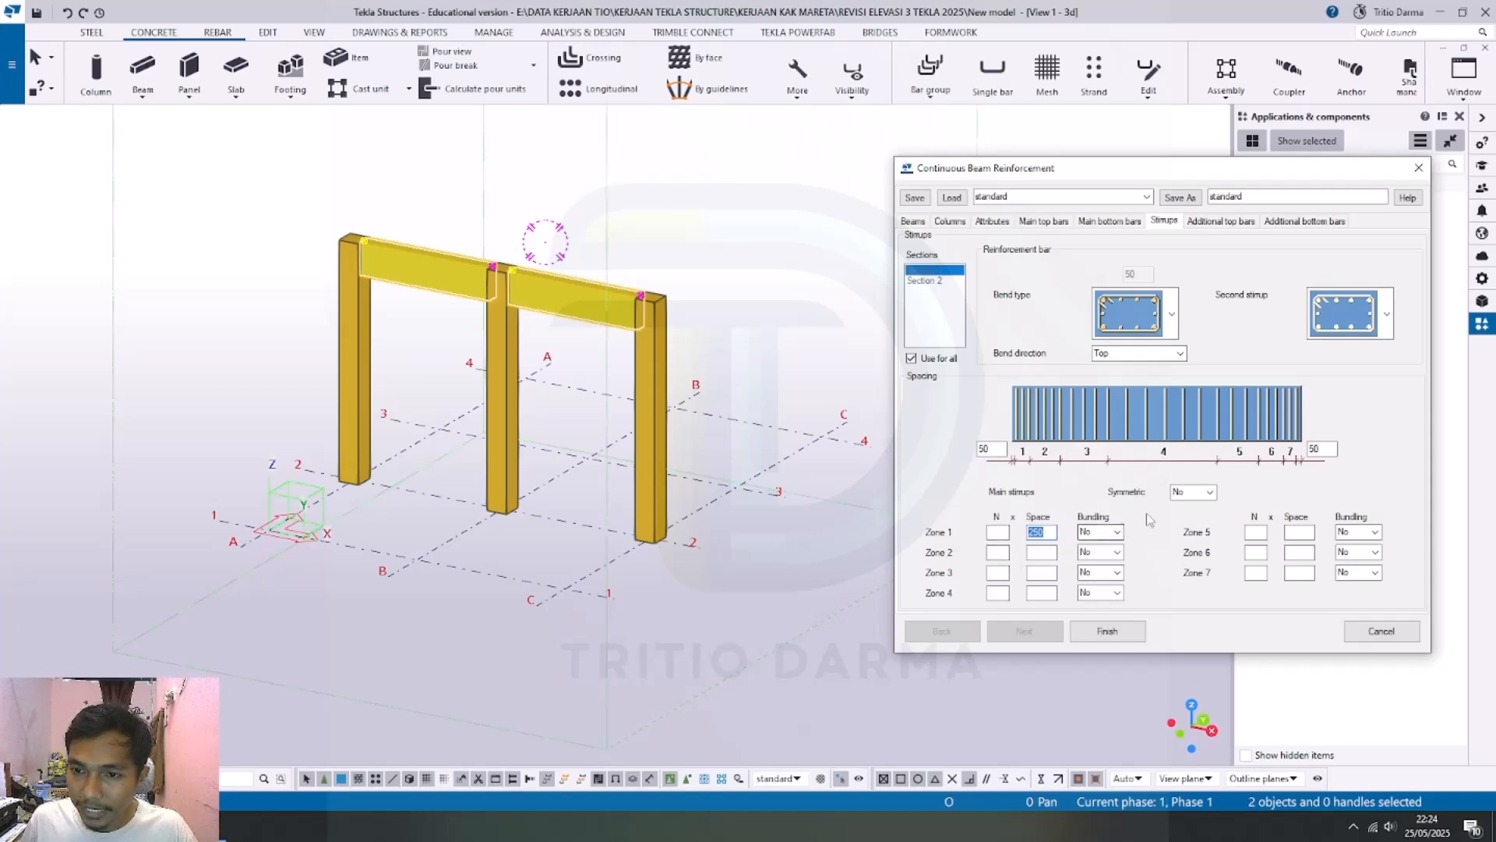
{"action": "left_click", "coordinate": [1211, 492]}
{"action": "left_click", "coordinate": [1179, 517]}
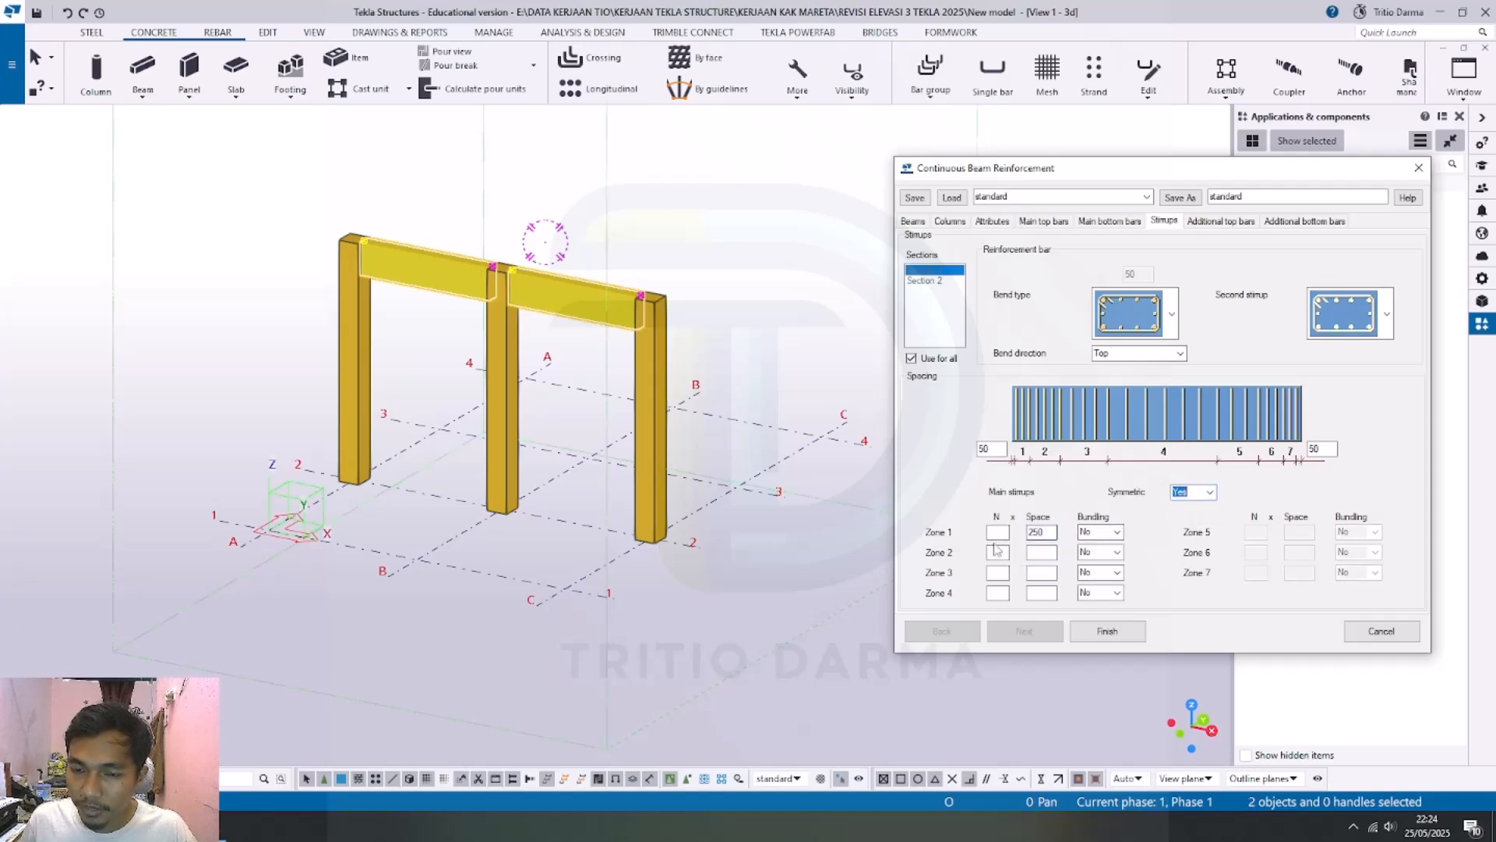
Step: Define the stirrup zones as 4 x 100 for Zone 1, spacing 150 for Zone 2 and 4 x 100 for Zone 3
{"action": "left_click_drag", "start_coordinate": [1048, 532], "coordinate": [1003, 533]}
{"action": "left_click", "coordinate": [1003, 532]}
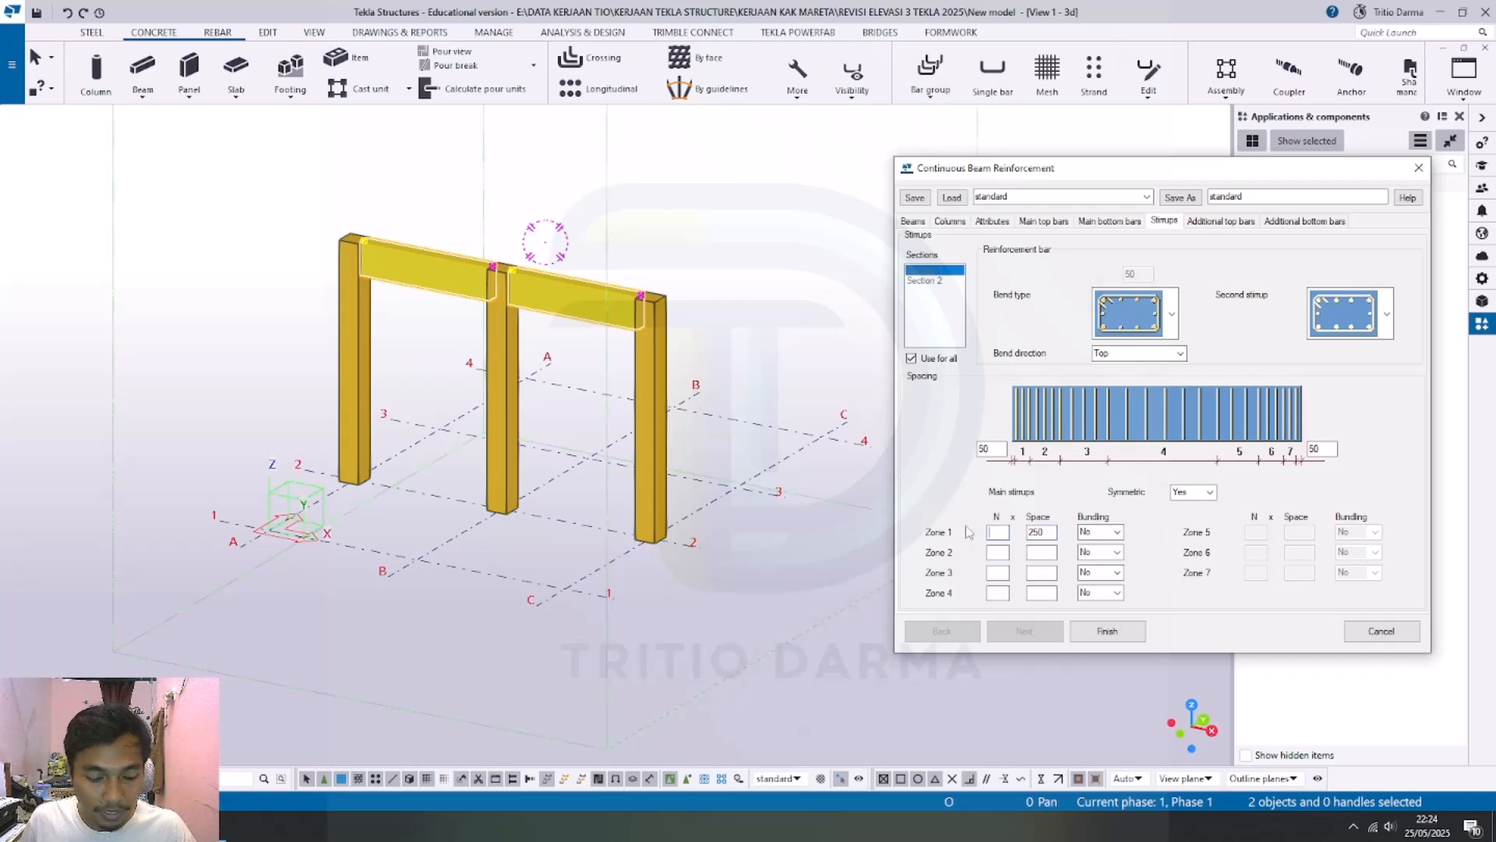
{"action": "type", "text": "4"}
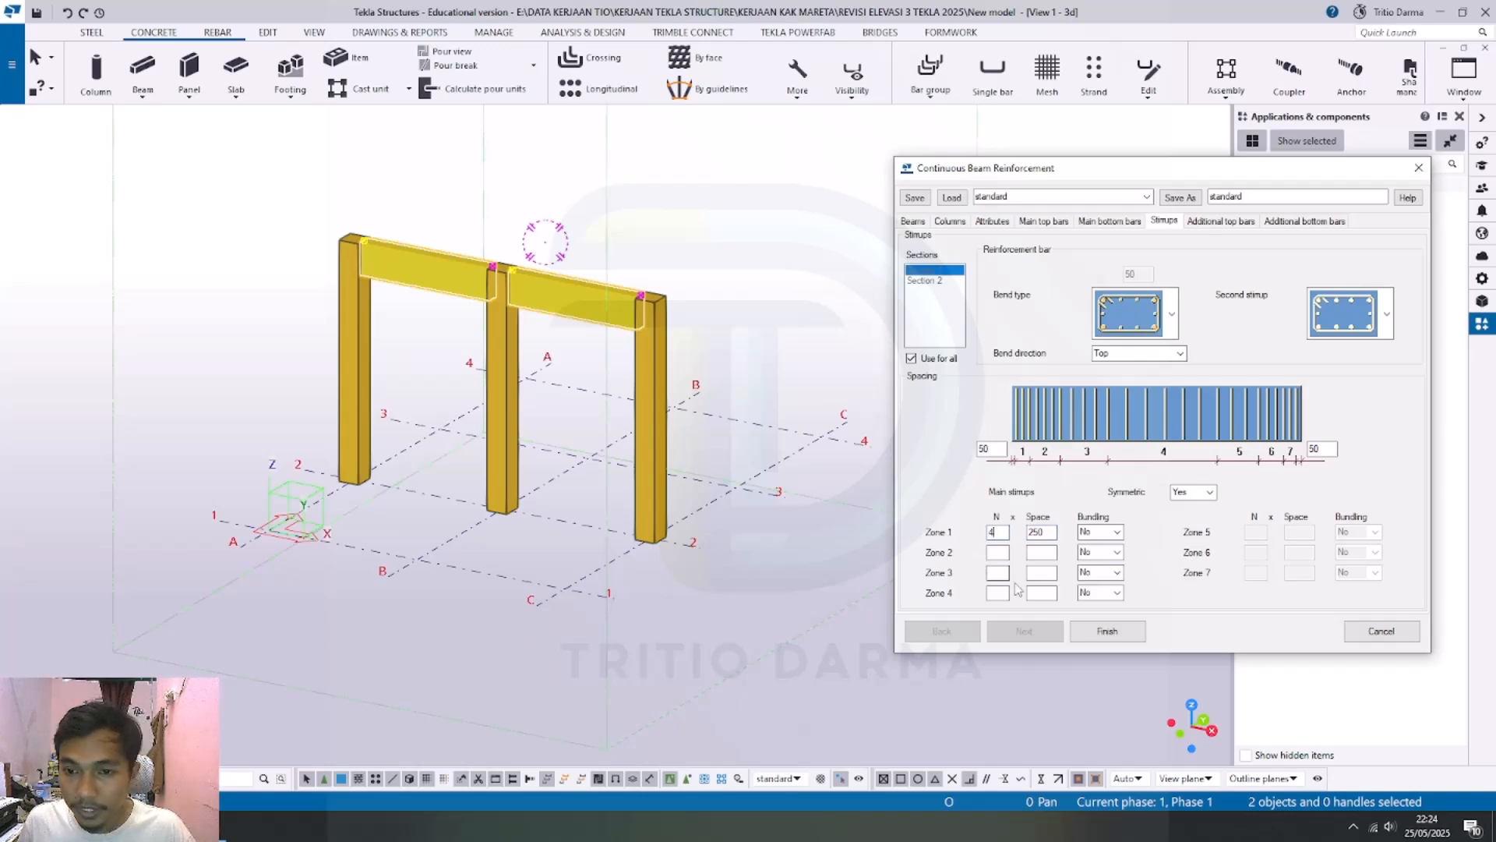
{"action": "key", "text": "Tab"}
{"action": "type", "text": "100"}
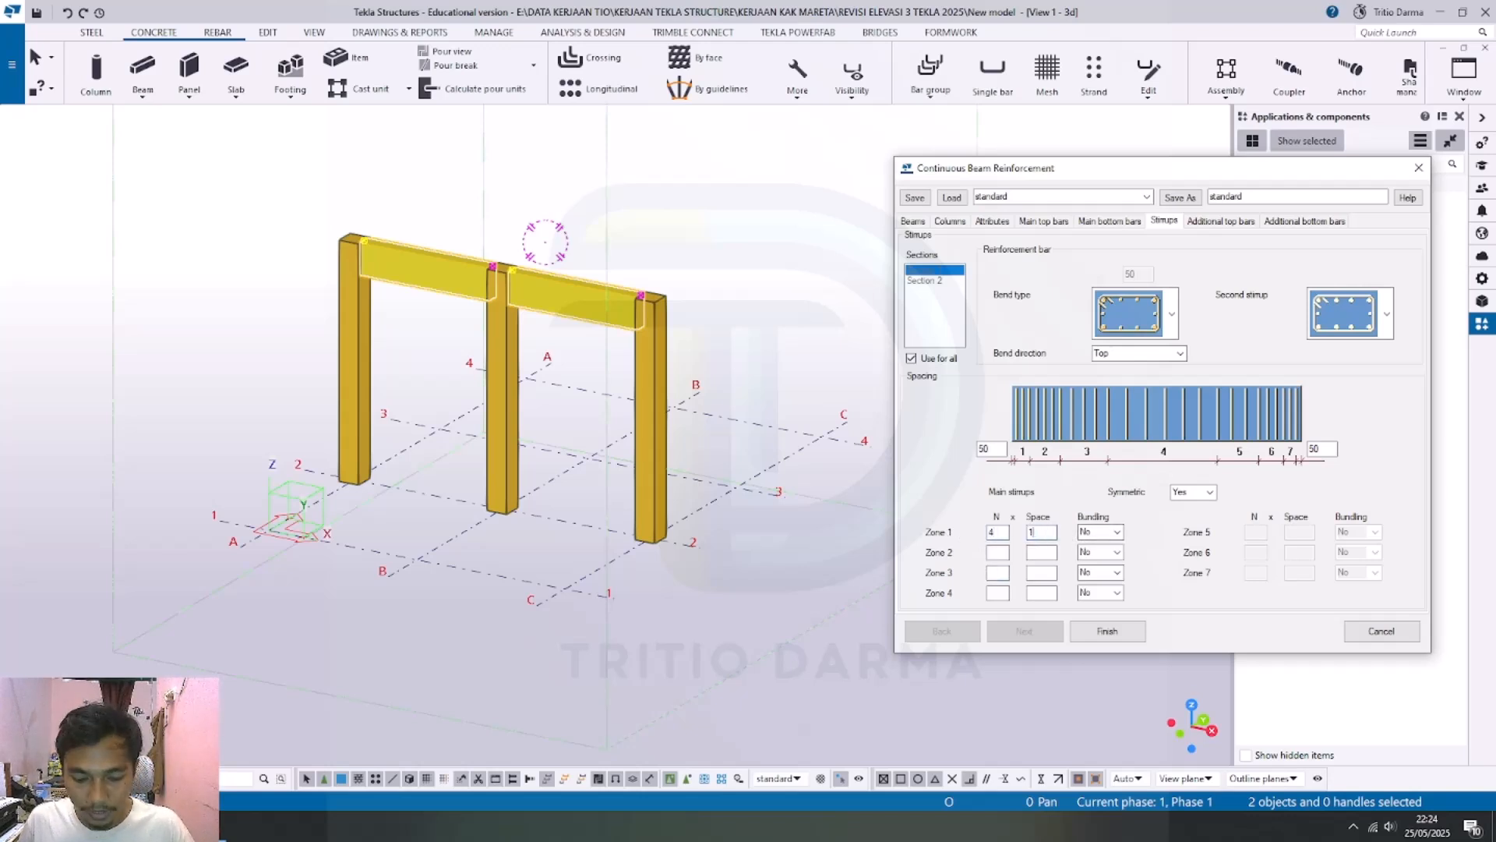
{"action": "left_click", "coordinate": [1002, 573]}
{"action": "type", "text": "4"}
{"action": "key", "text": "Tab"}
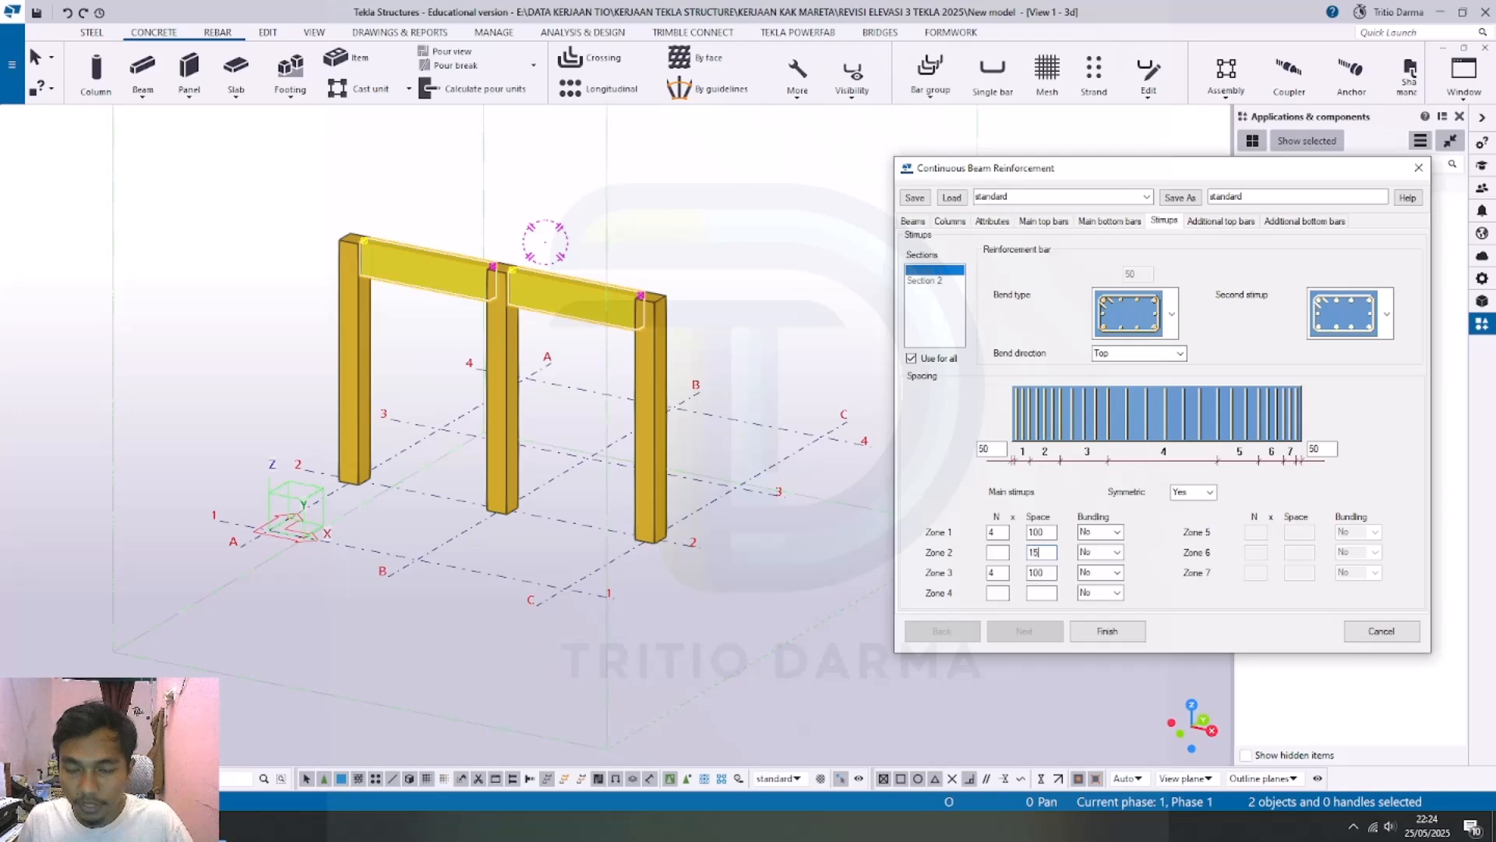
Step: Set stirrup bundling to Yes for Zones 1, 2 and 3
{"action": "left_click", "coordinate": [1117, 532]}
{"action": "left_click", "coordinate": [1099, 560]}
{"action": "left_click", "coordinate": [1117, 551]}
{"action": "left_click", "coordinate": [1095, 582]}
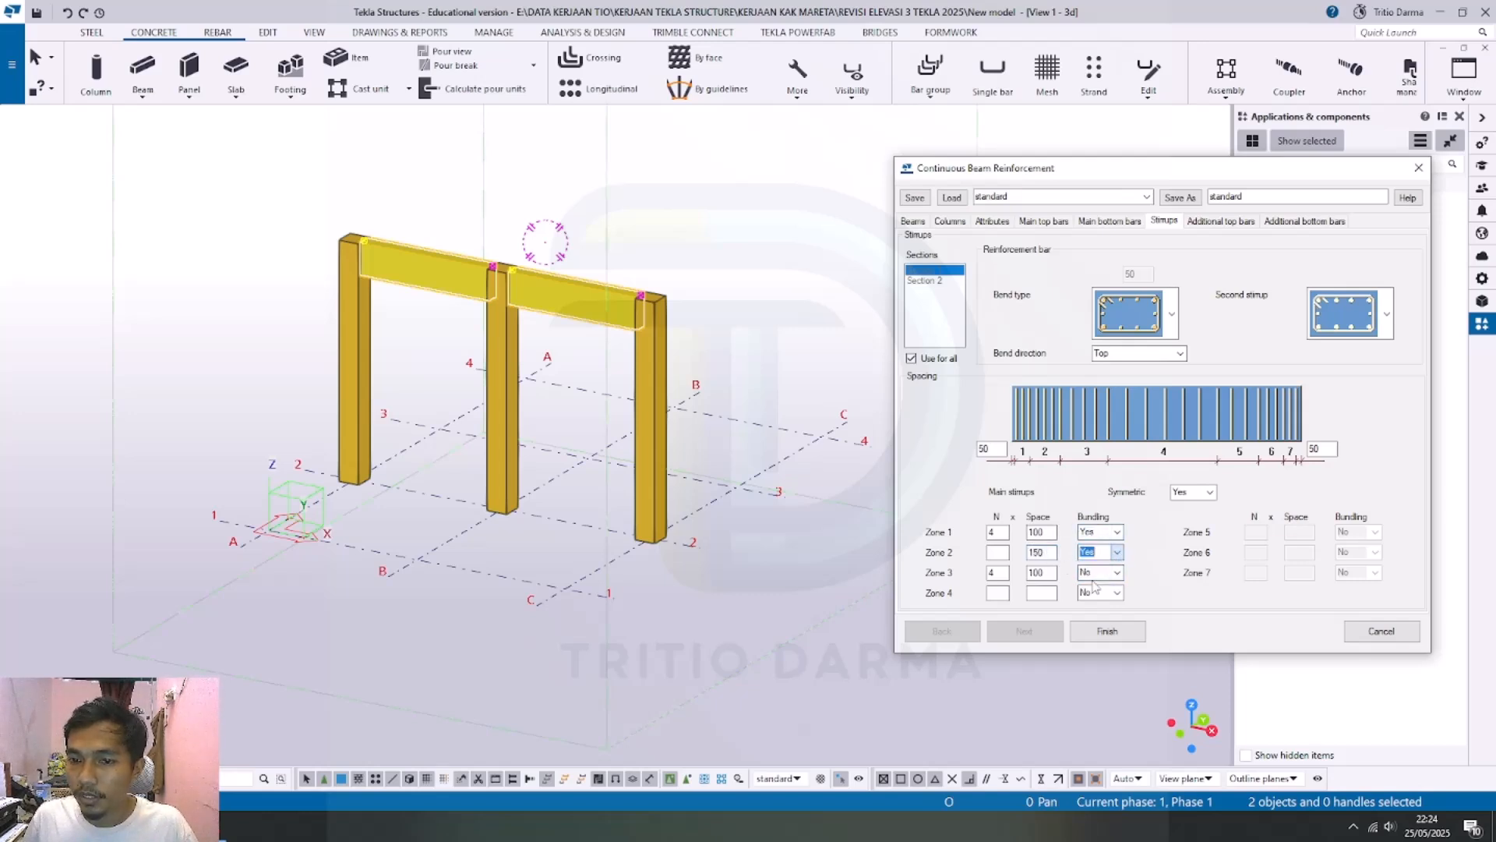
{"action": "left_click", "coordinate": [1117, 572]}
{"action": "left_click", "coordinate": [1095, 601]}
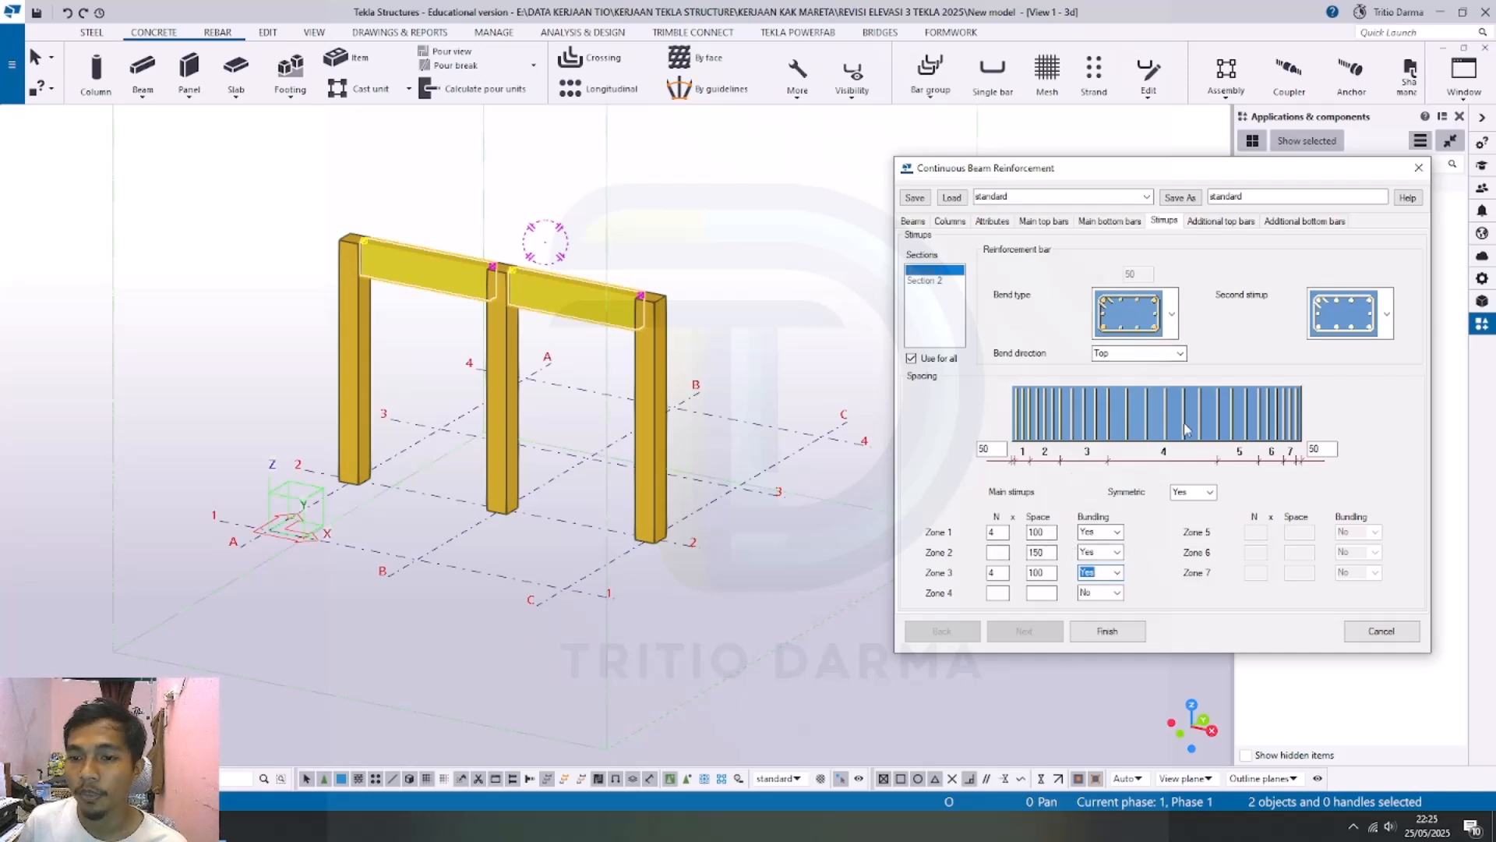
Step: Set the additional top bars to 2 bars with a bent end length of 100 at both outer ends
{"action": "left_click", "coordinate": [1201, 223]}
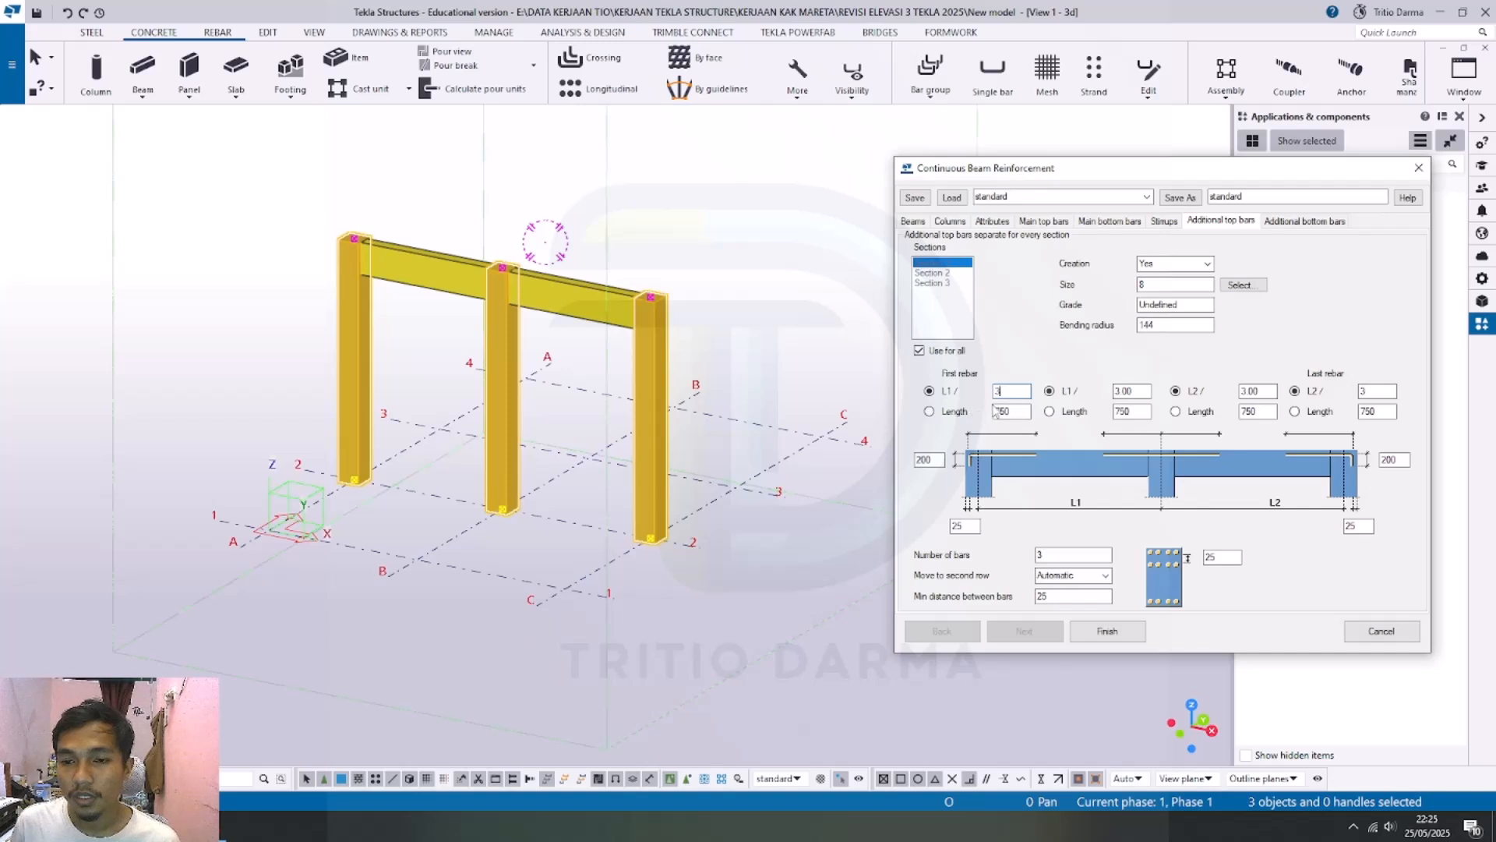
{"action": "left_click_drag", "start_coordinate": [1016, 412], "coordinate": [976, 413]}
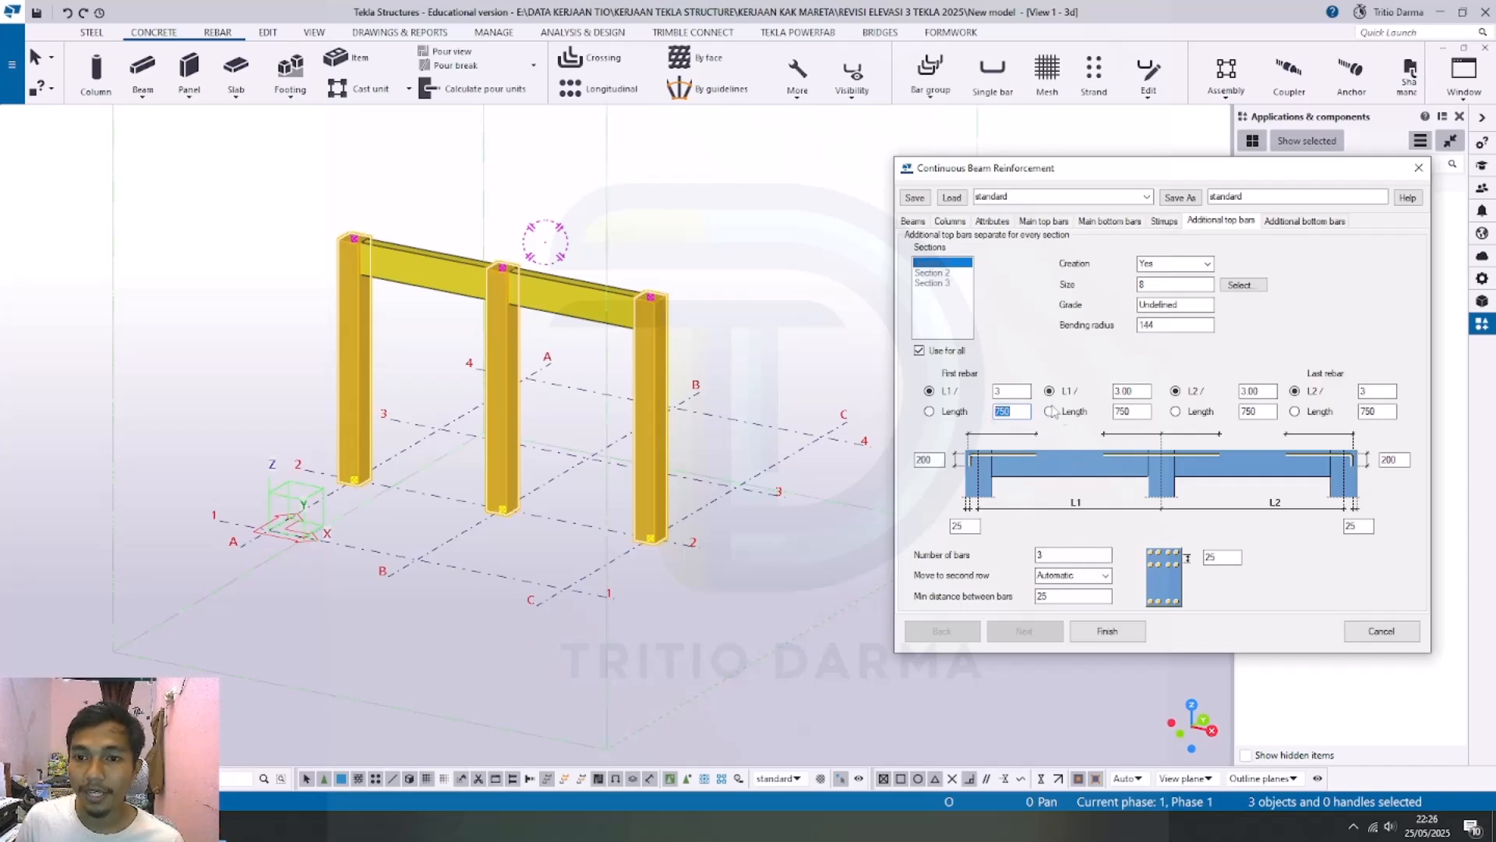
{"action": "double_click", "coordinate": [1078, 552]}
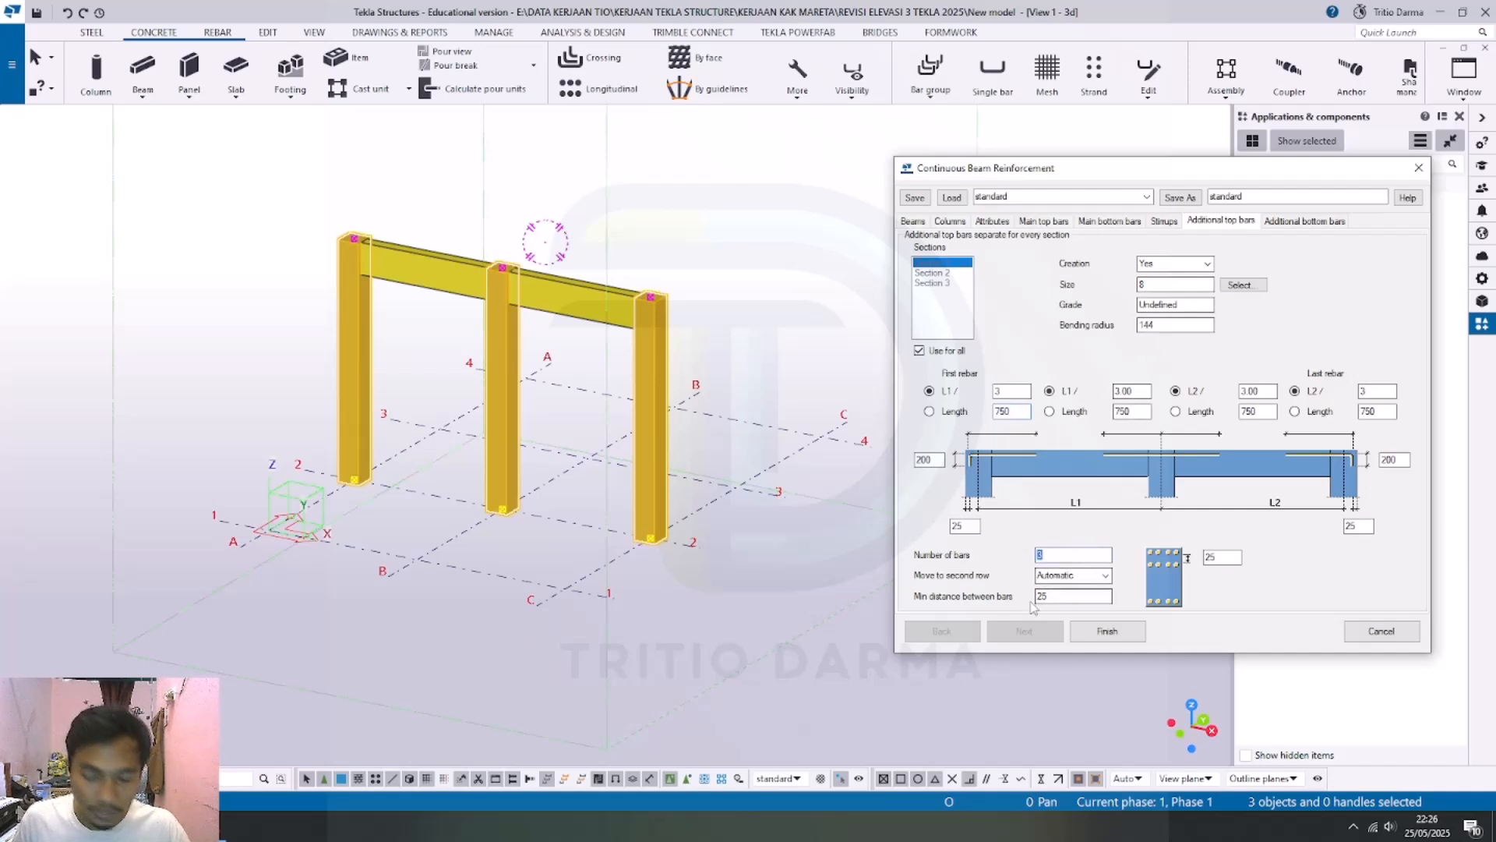
{"action": "type", "text": "2"}
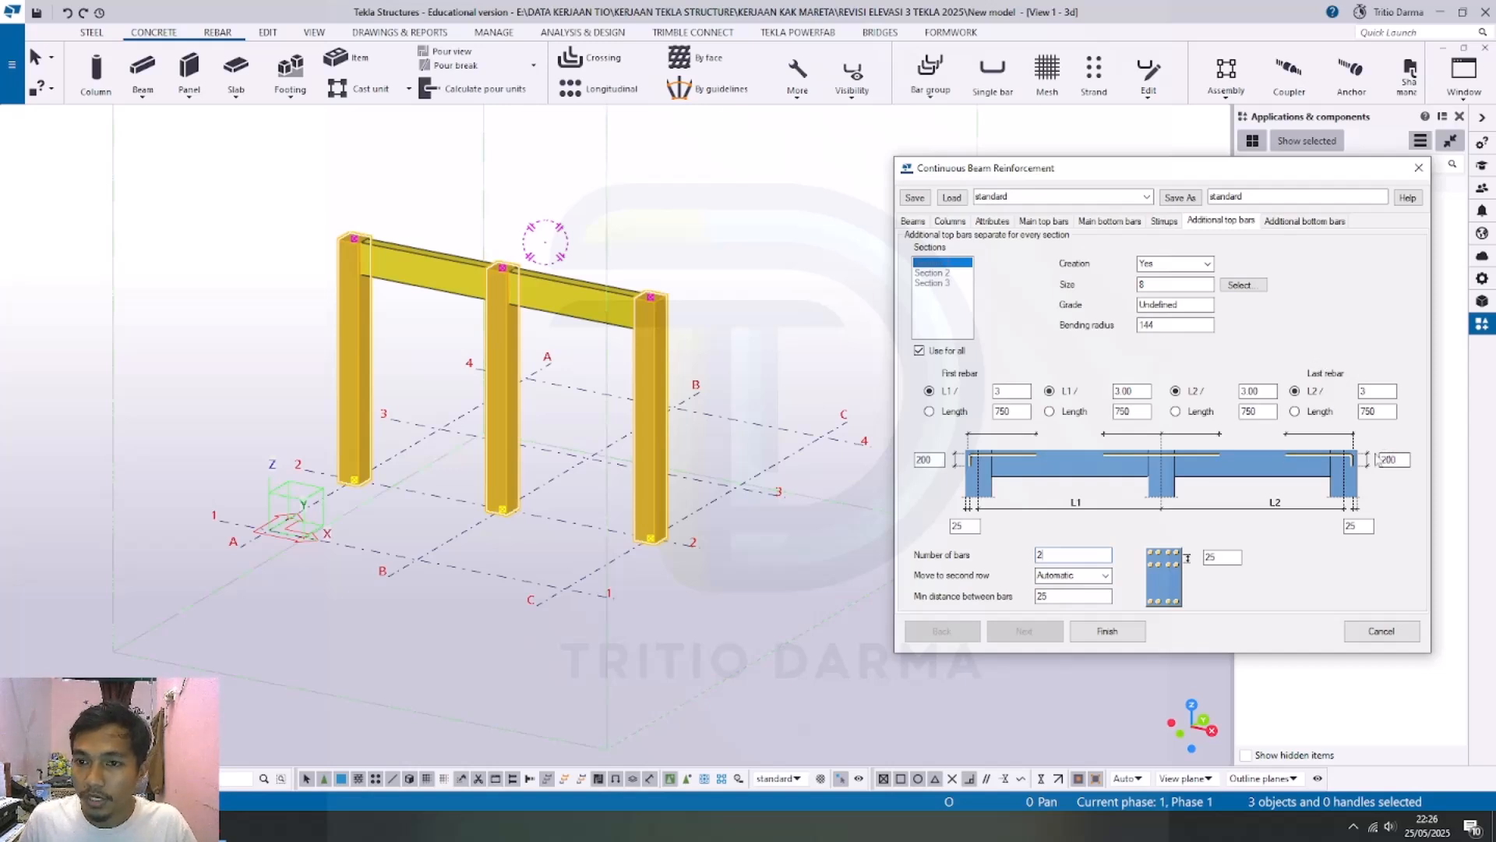
{"action": "left_click_drag", "start_coordinate": [1388, 459], "coordinate": [1378, 462]}
{"action": "type", "text": "1"}
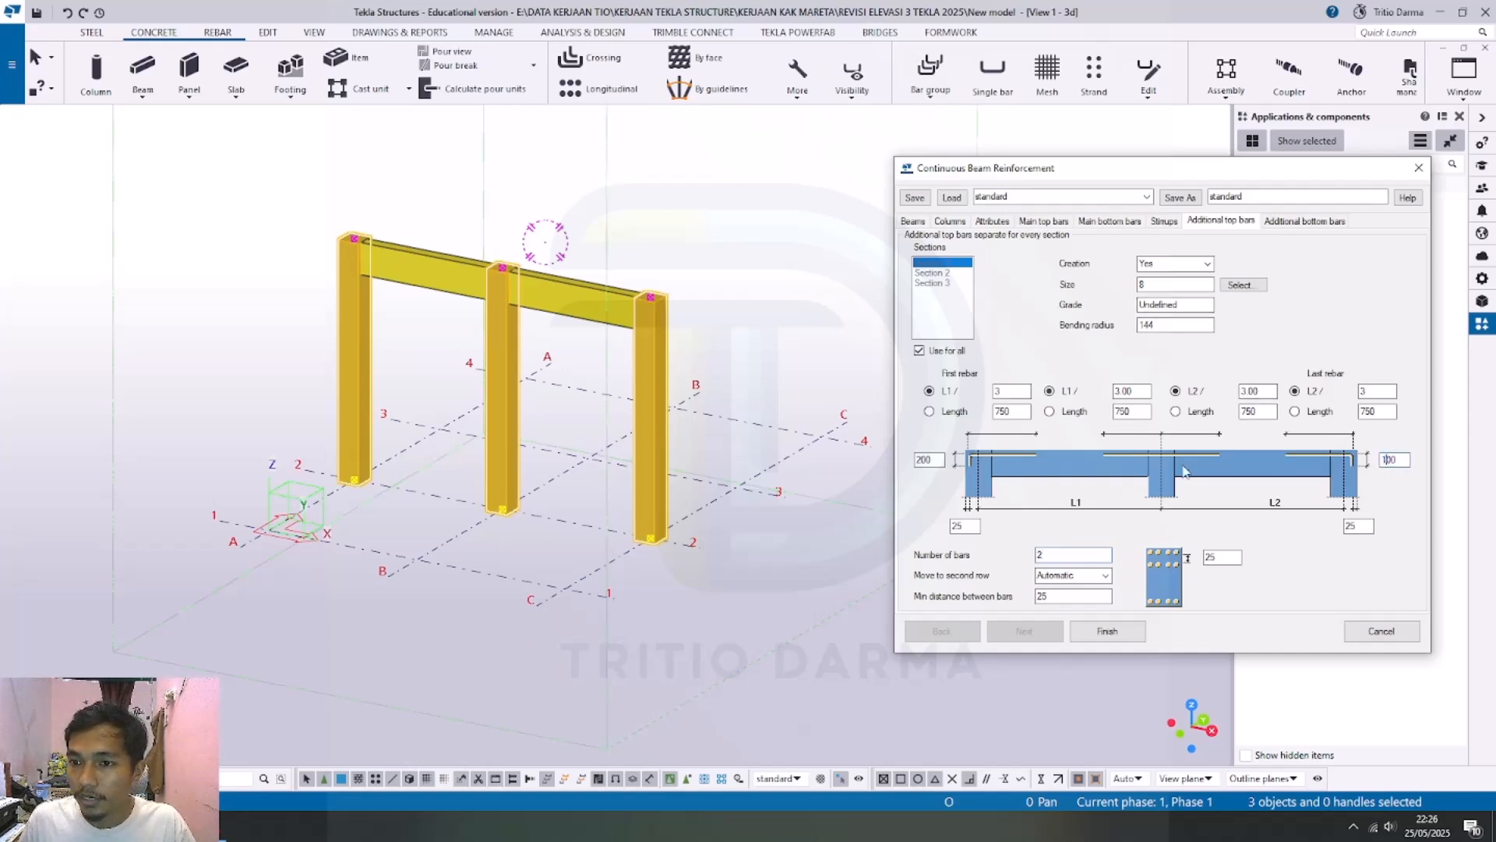
{"action": "double_click", "coordinate": [925, 460]}
{"action": "type", "text": "100"}
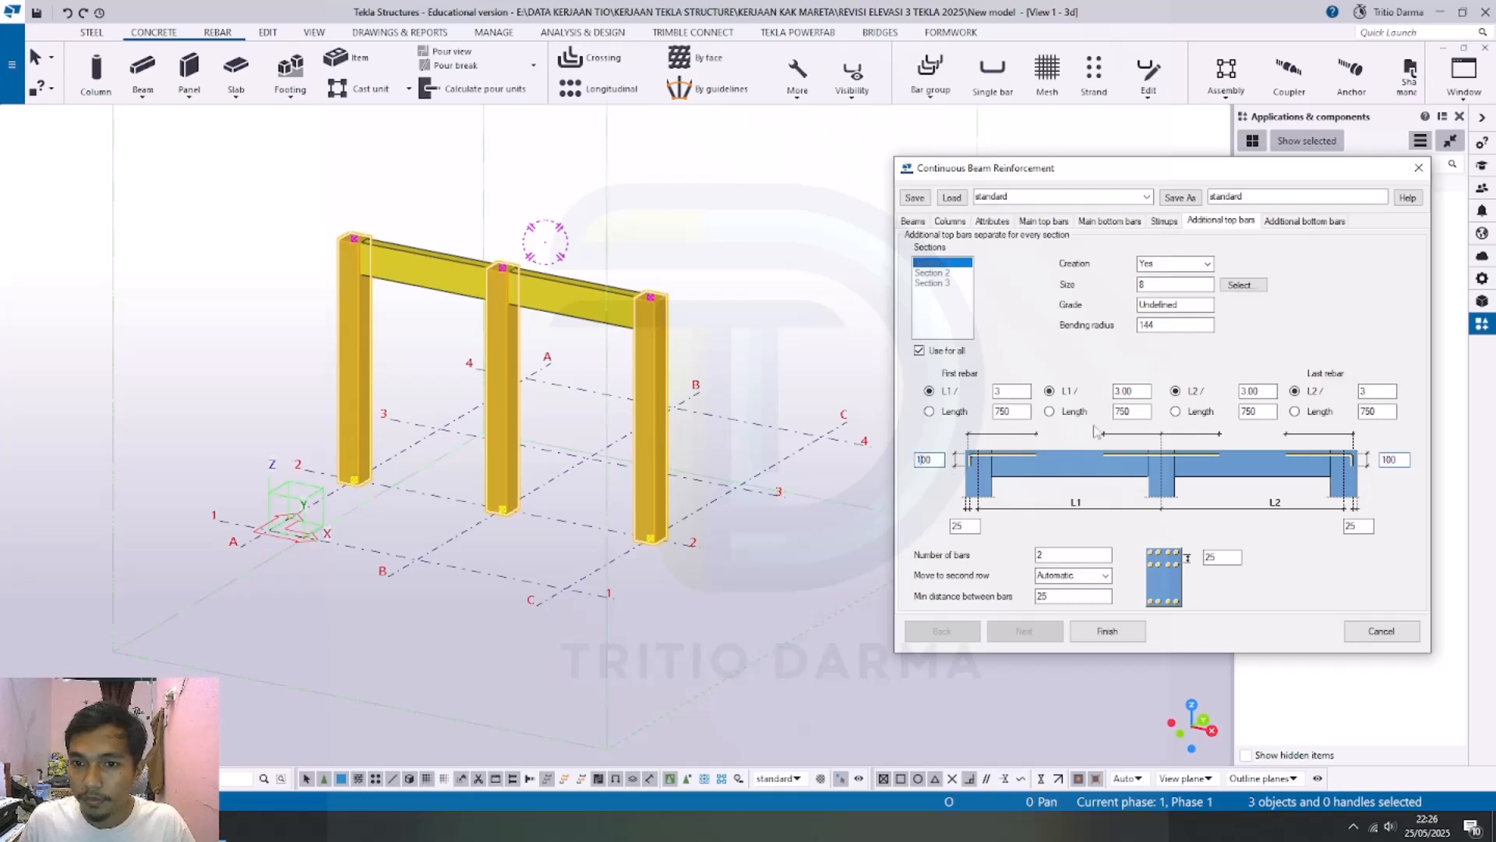
Step: Choose the Undefined grade size 10 main bar for the additional top bars and set its bending radius to 20
{"action": "left_click", "coordinate": [1239, 286]}
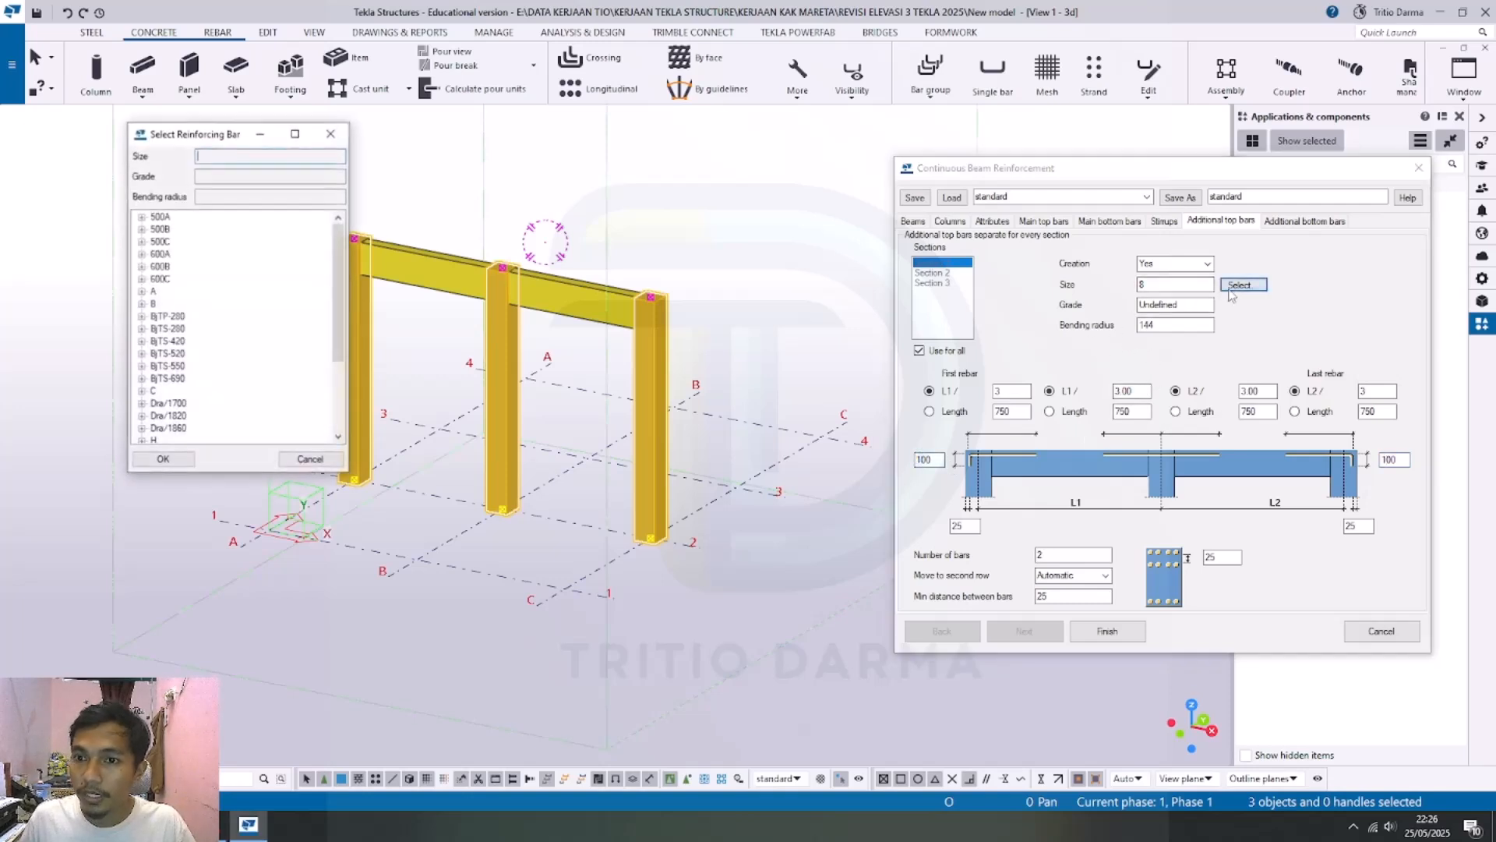
{"action": "scroll", "coordinate": [171, 401], "scroll_direction": "down", "scroll_amount": 1}
{"action": "left_click", "coordinate": [166, 416]}
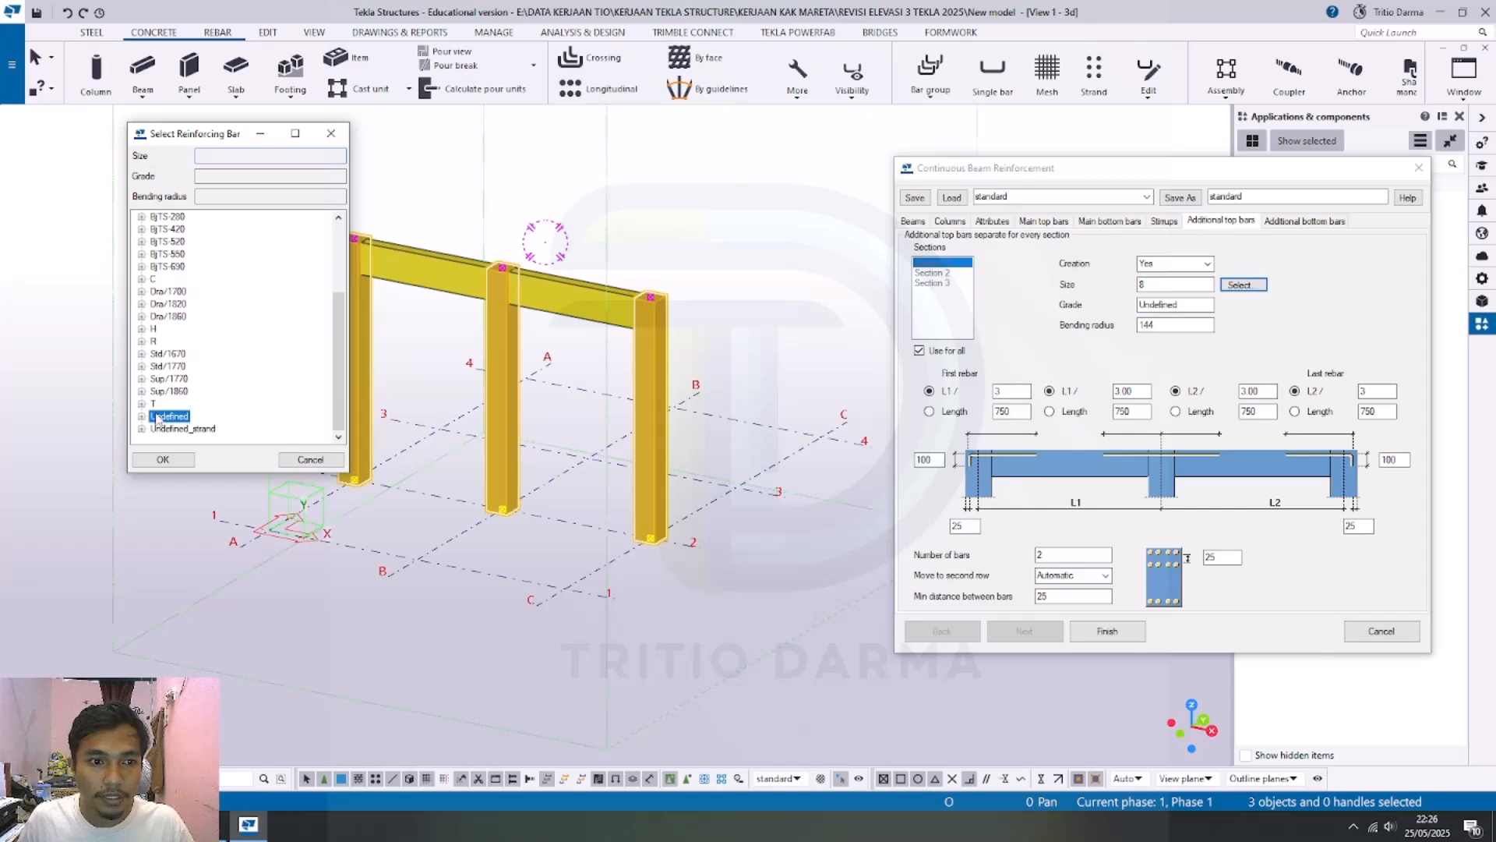
{"action": "left_click", "coordinate": [141, 416]}
{"action": "left_click", "coordinate": [156, 278]}
{"action": "left_click", "coordinate": [195, 292]}
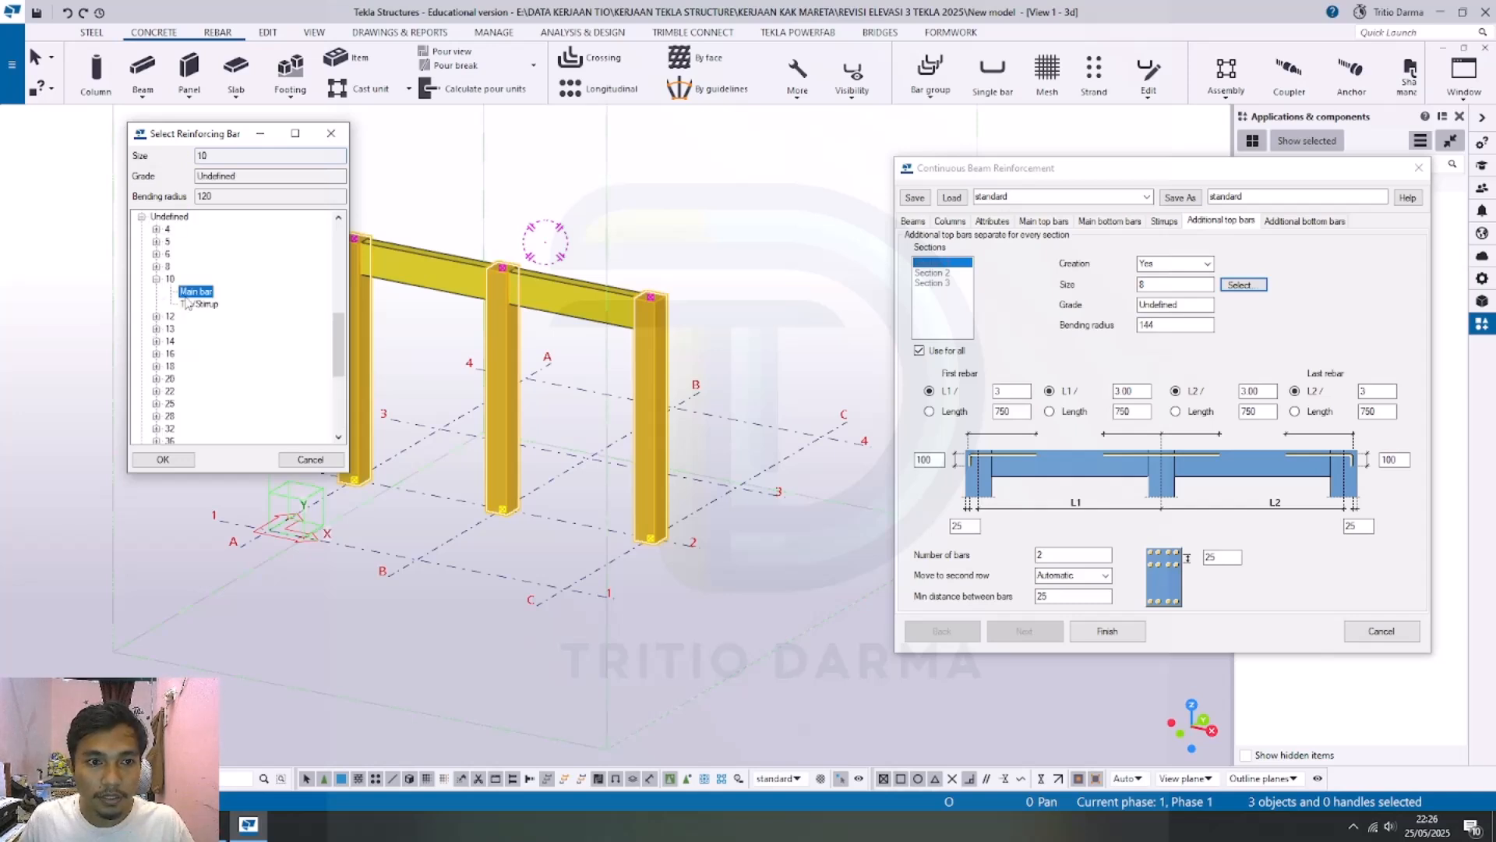
{"action": "left_click", "coordinate": [164, 459]}
{"action": "double_click", "coordinate": [1166, 325]}
{"action": "type", "text": "20"}
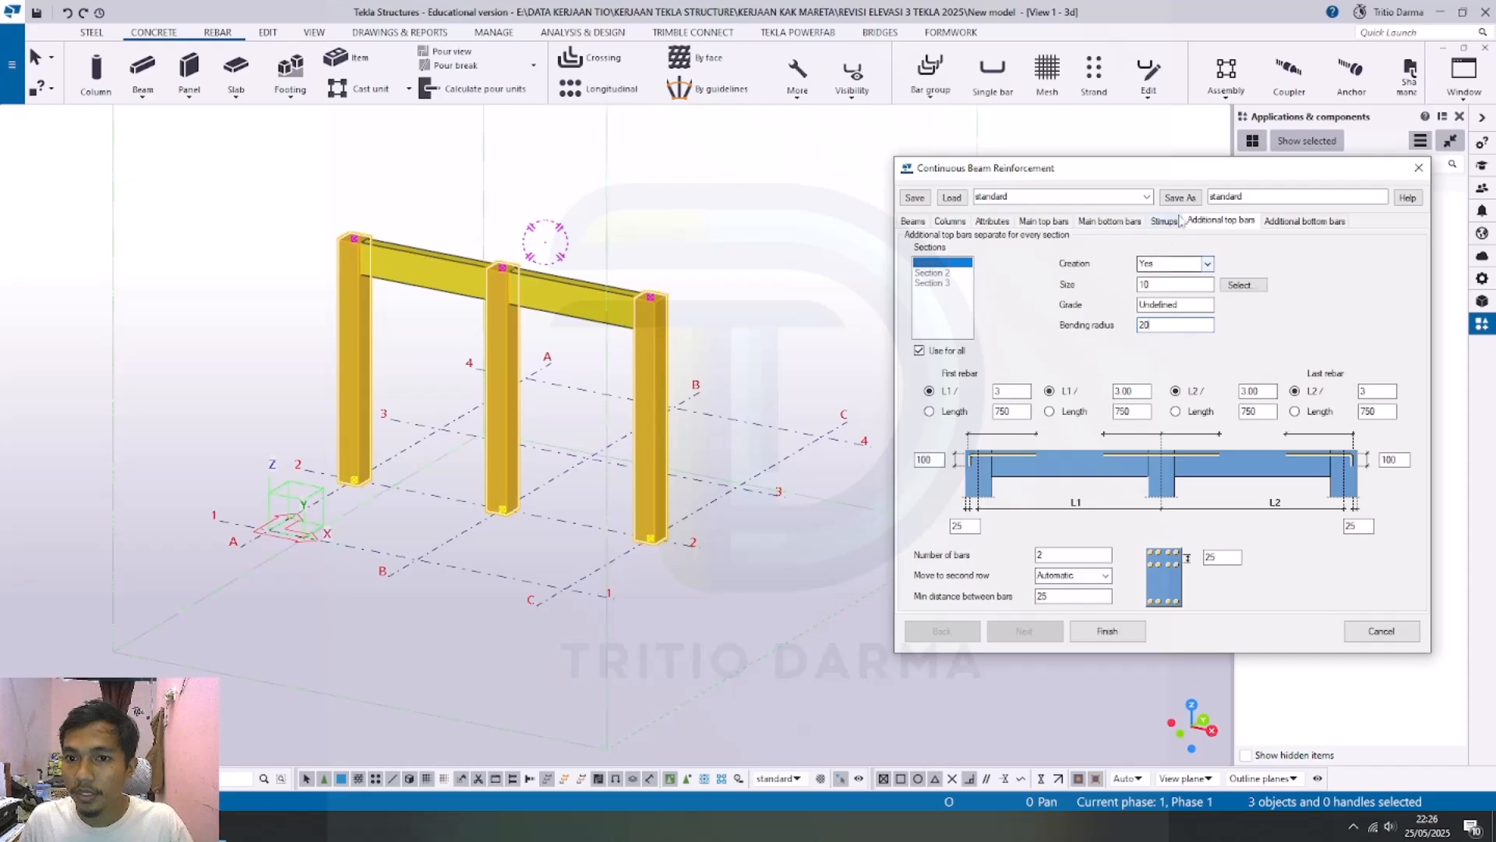
Step: Choose the Undefined grade size 13 main bar for the additional bottom bars
{"action": "left_click", "coordinate": [1304, 220]}
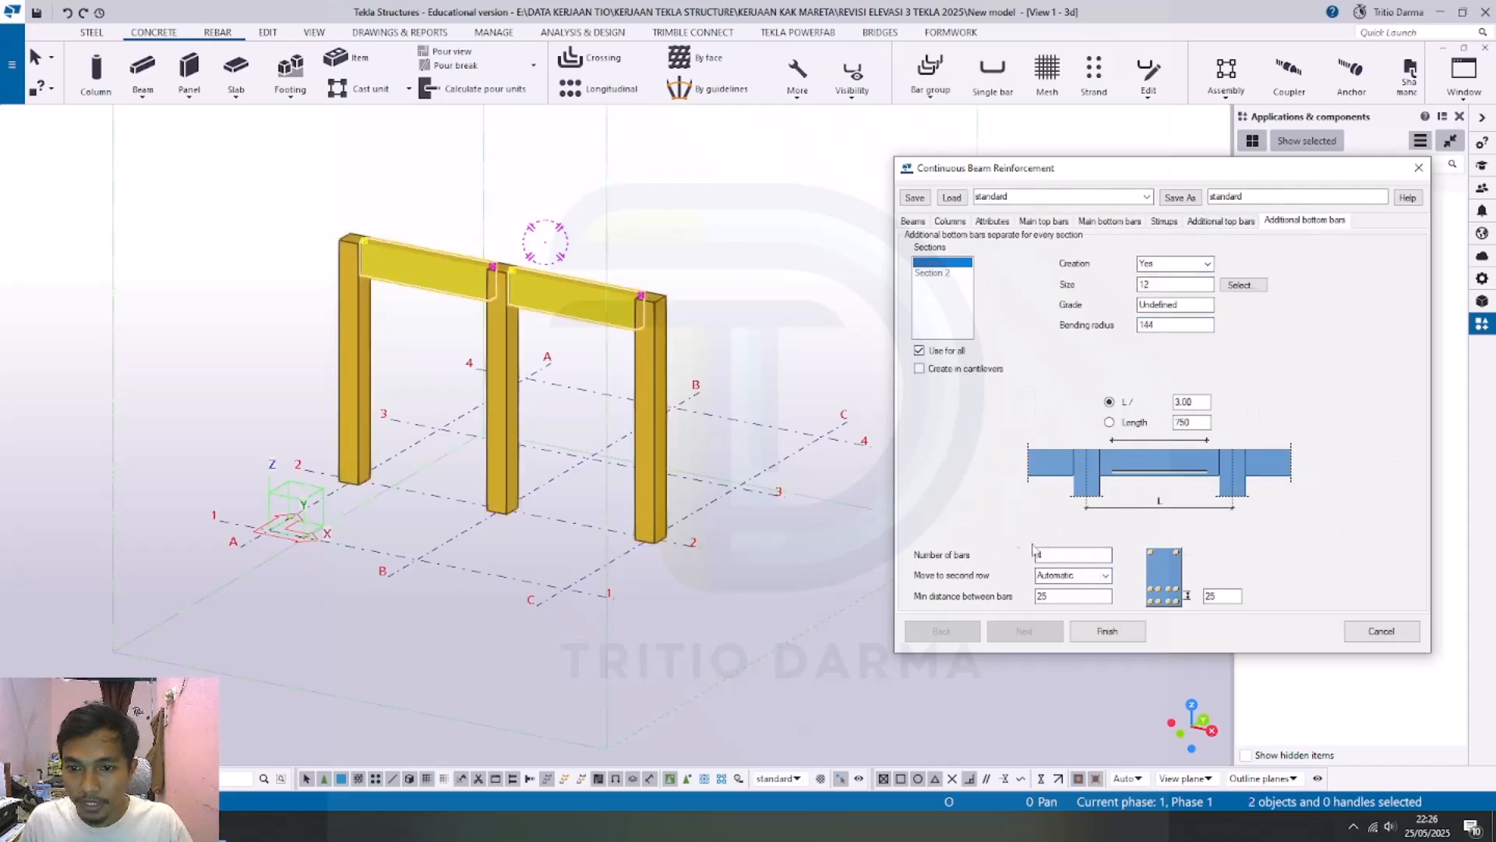
{"action": "left_click", "coordinate": [1221, 222]}
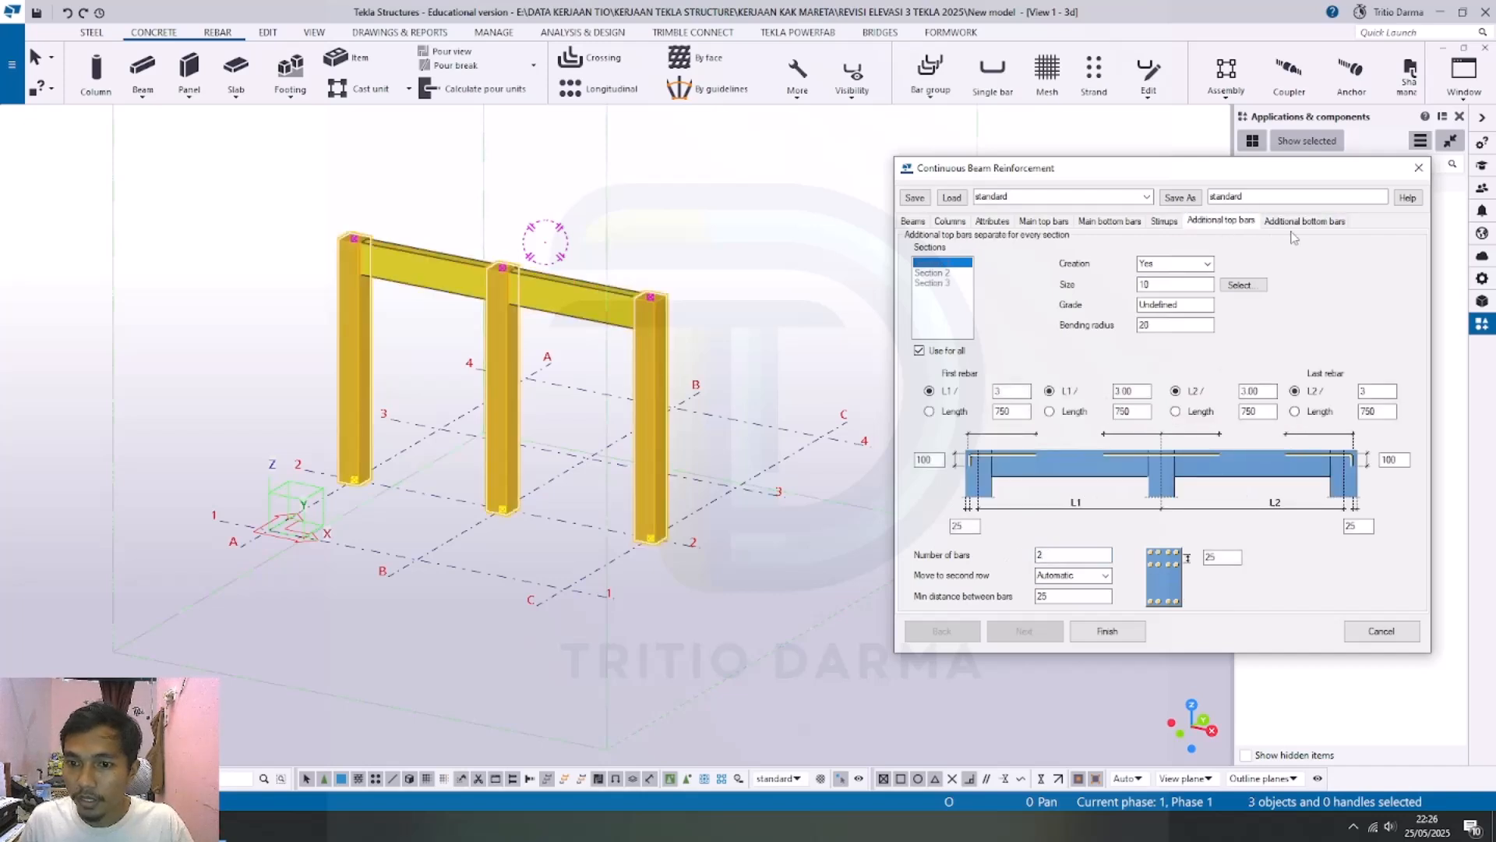
{"action": "left_click", "coordinate": [1295, 222]}
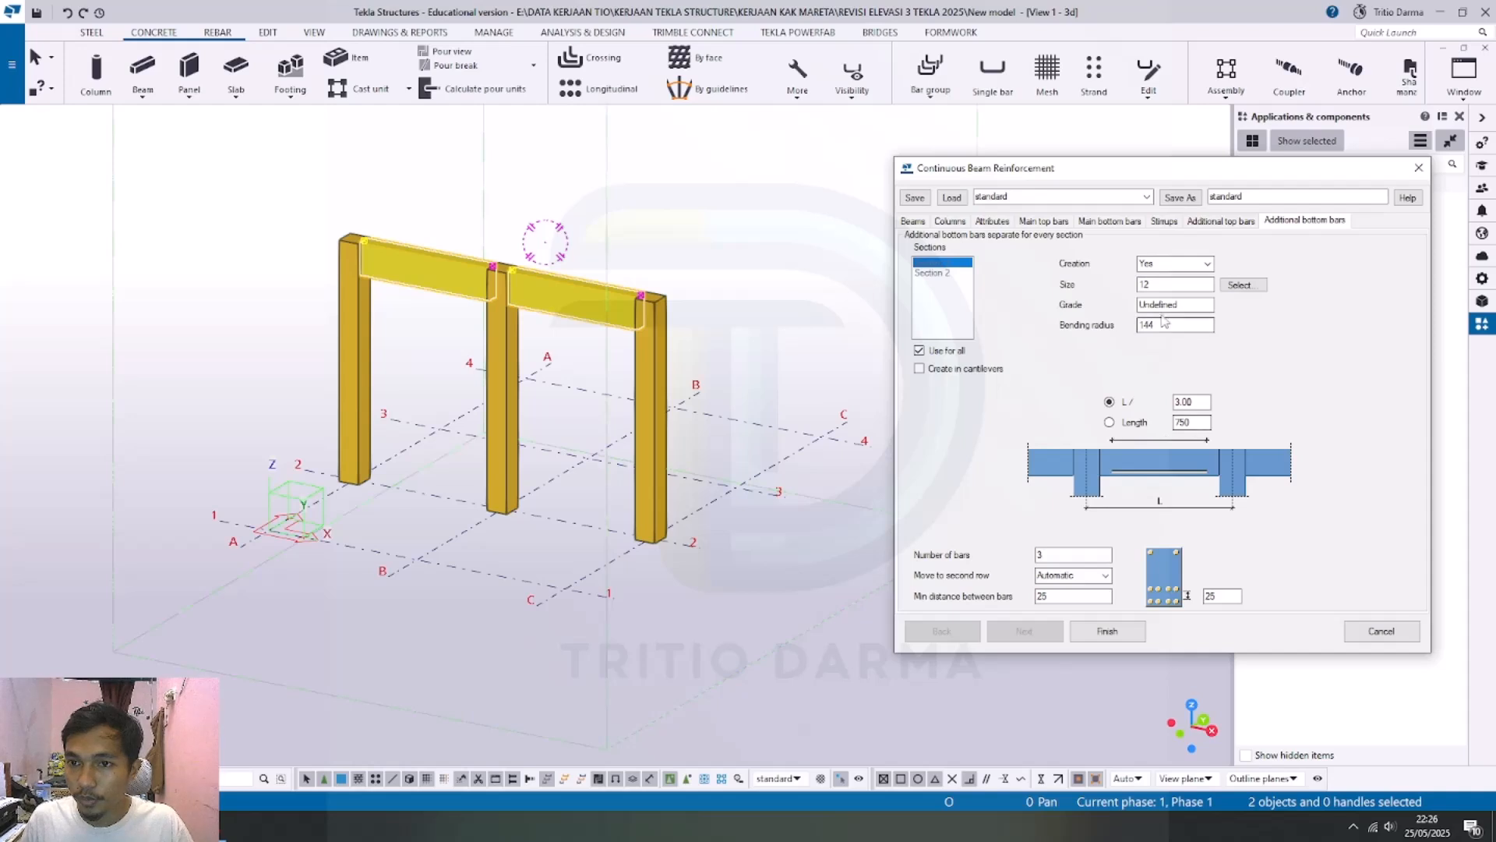
{"action": "left_click", "coordinate": [1243, 284]}
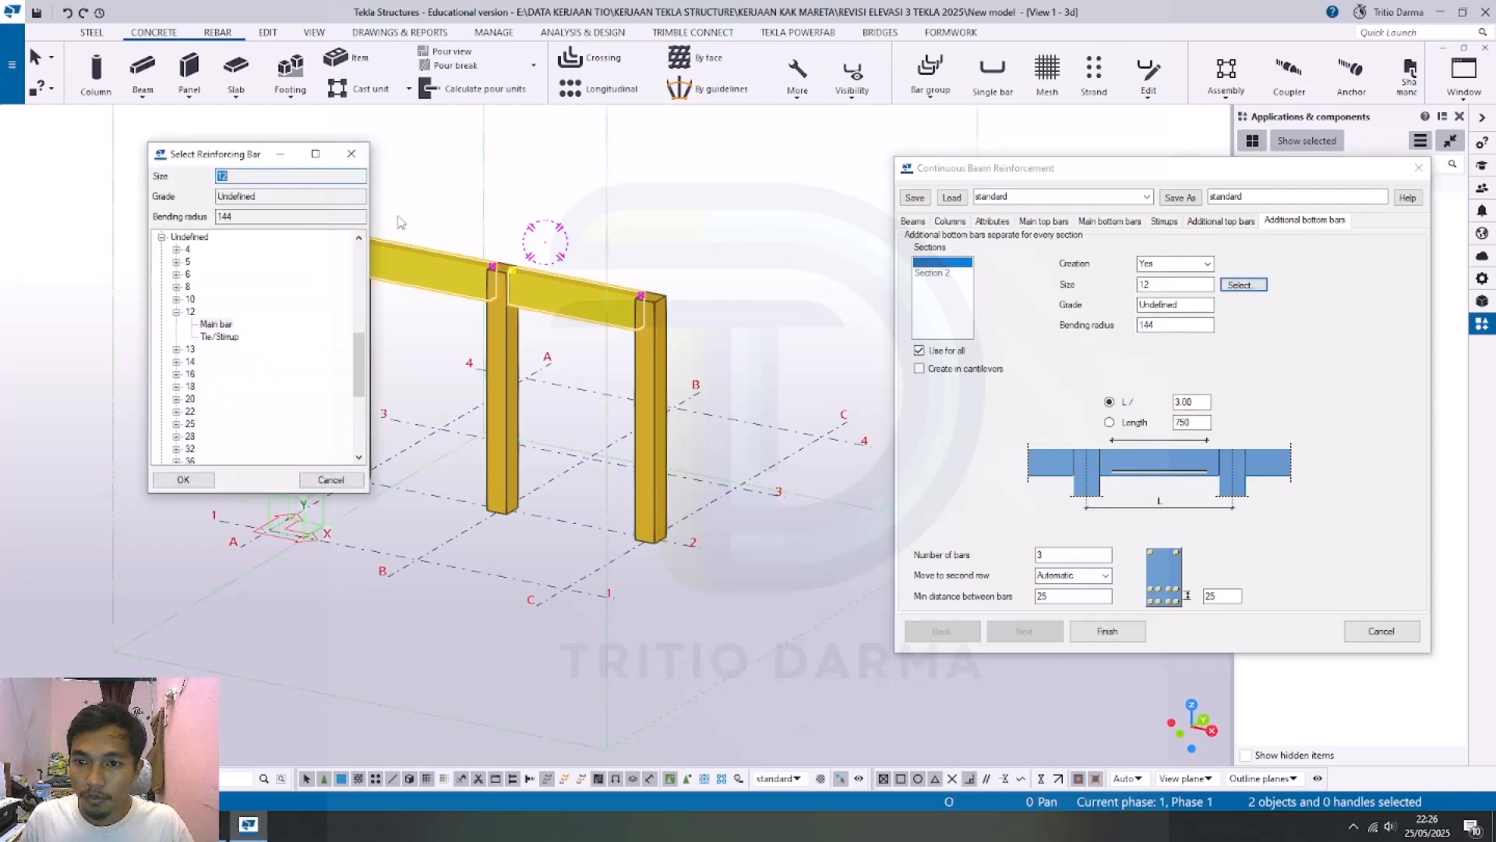
{"action": "left_click", "coordinate": [177, 349]}
{"action": "left_click", "coordinate": [177, 299]}
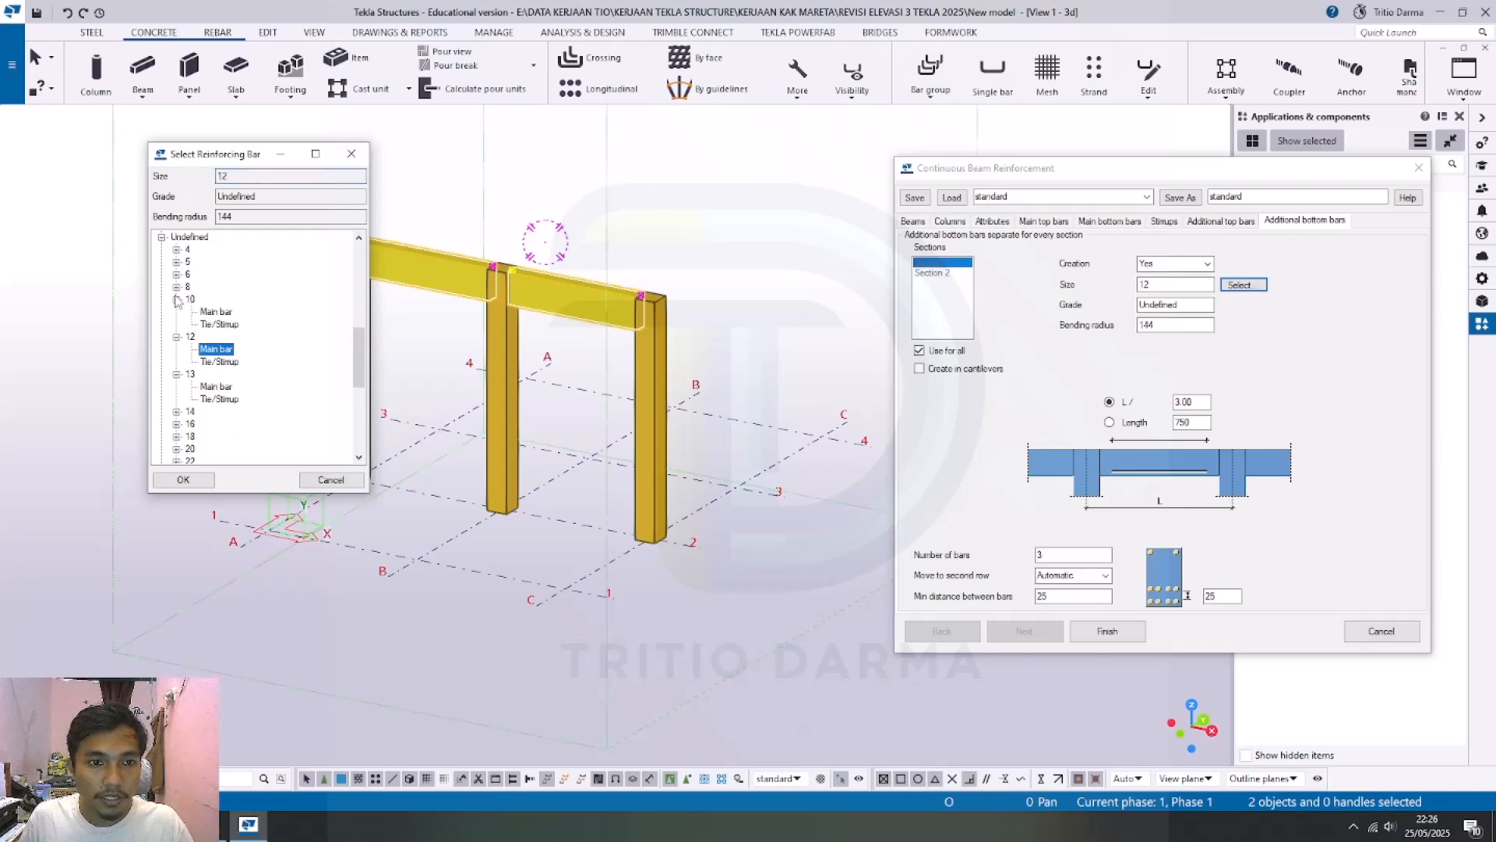
{"action": "left_click", "coordinate": [212, 313]}
{"action": "left_click", "coordinate": [216, 348]}
{"action": "left_click", "coordinate": [216, 387]}
{"action": "left_click", "coordinate": [184, 479]}
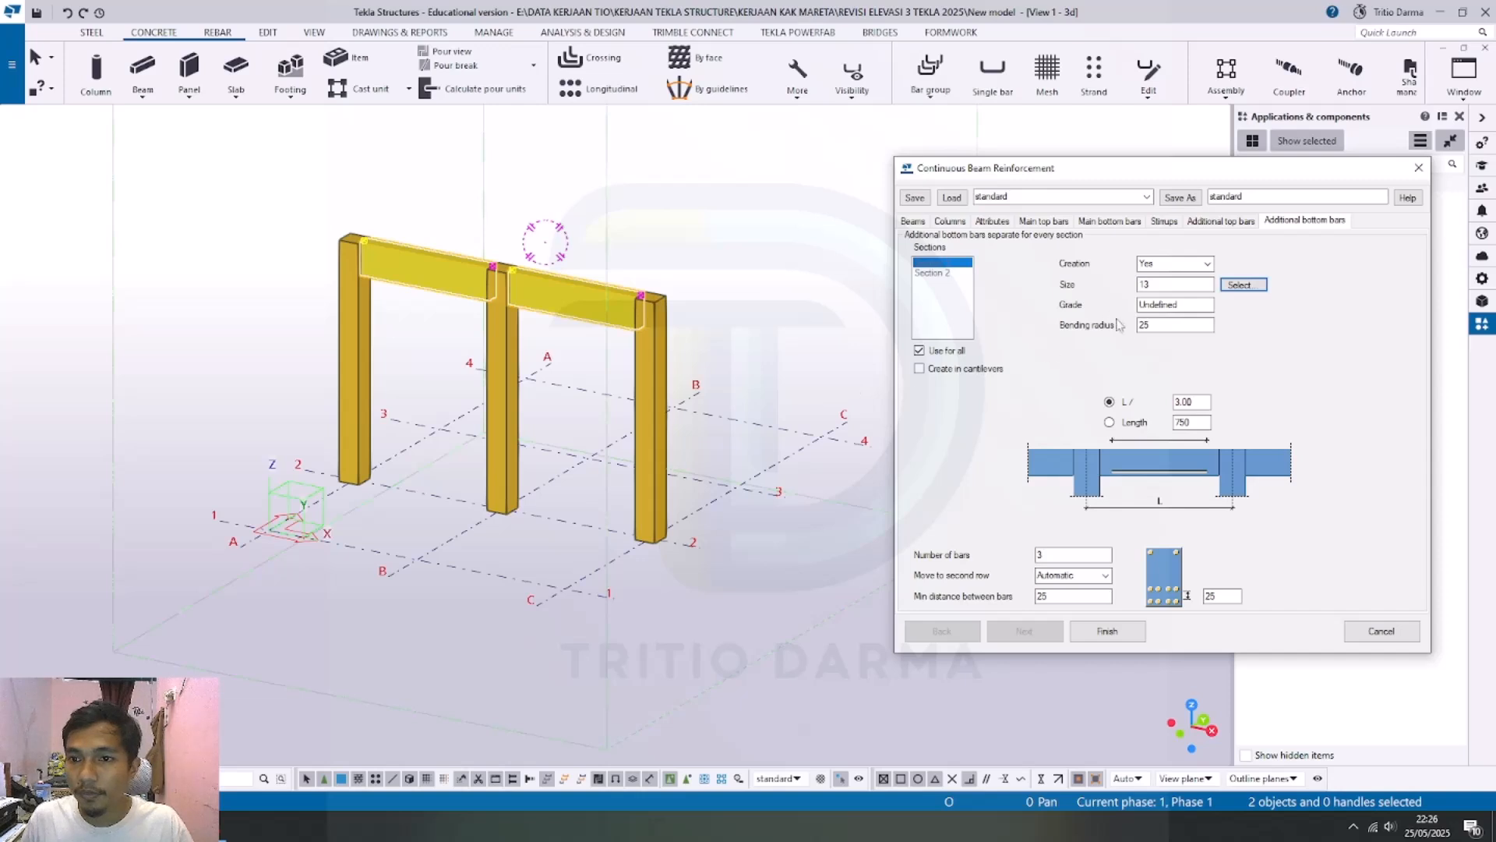
Step: Generate the continuous beam reinforcement in both beams and examine the created bars and stirrups
{"action": "left_click", "coordinate": [1119, 634]}
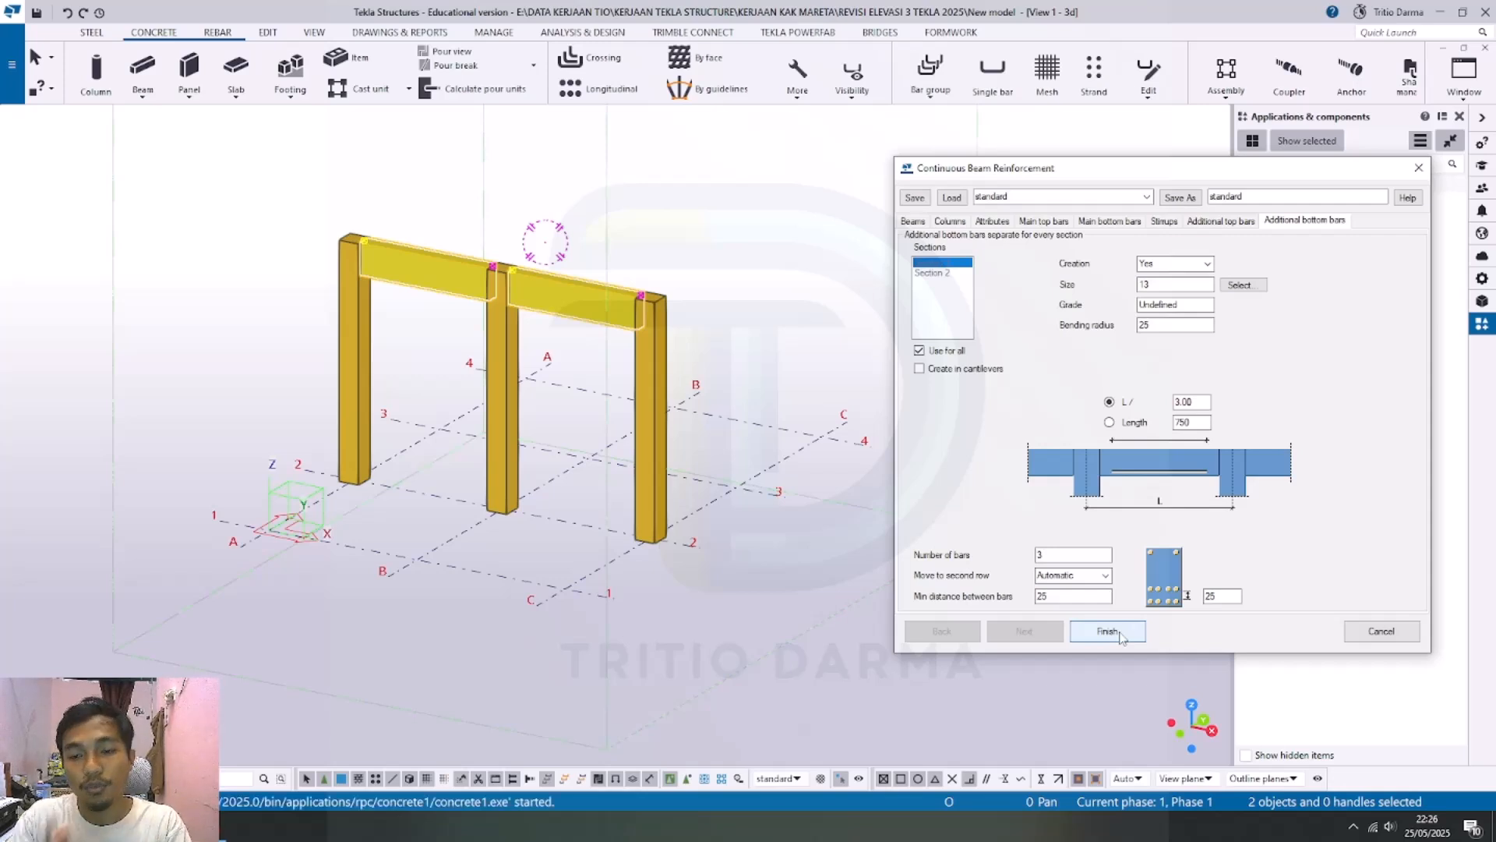
{"action": "scroll", "coordinate": [586, 242], "scroll_direction": "up", "scroll_amount": 1}
{"action": "scroll", "coordinate": [586, 242], "scroll_direction": "up", "scroll_amount": 1}
{"action": "left_click", "coordinate": [586, 243]}
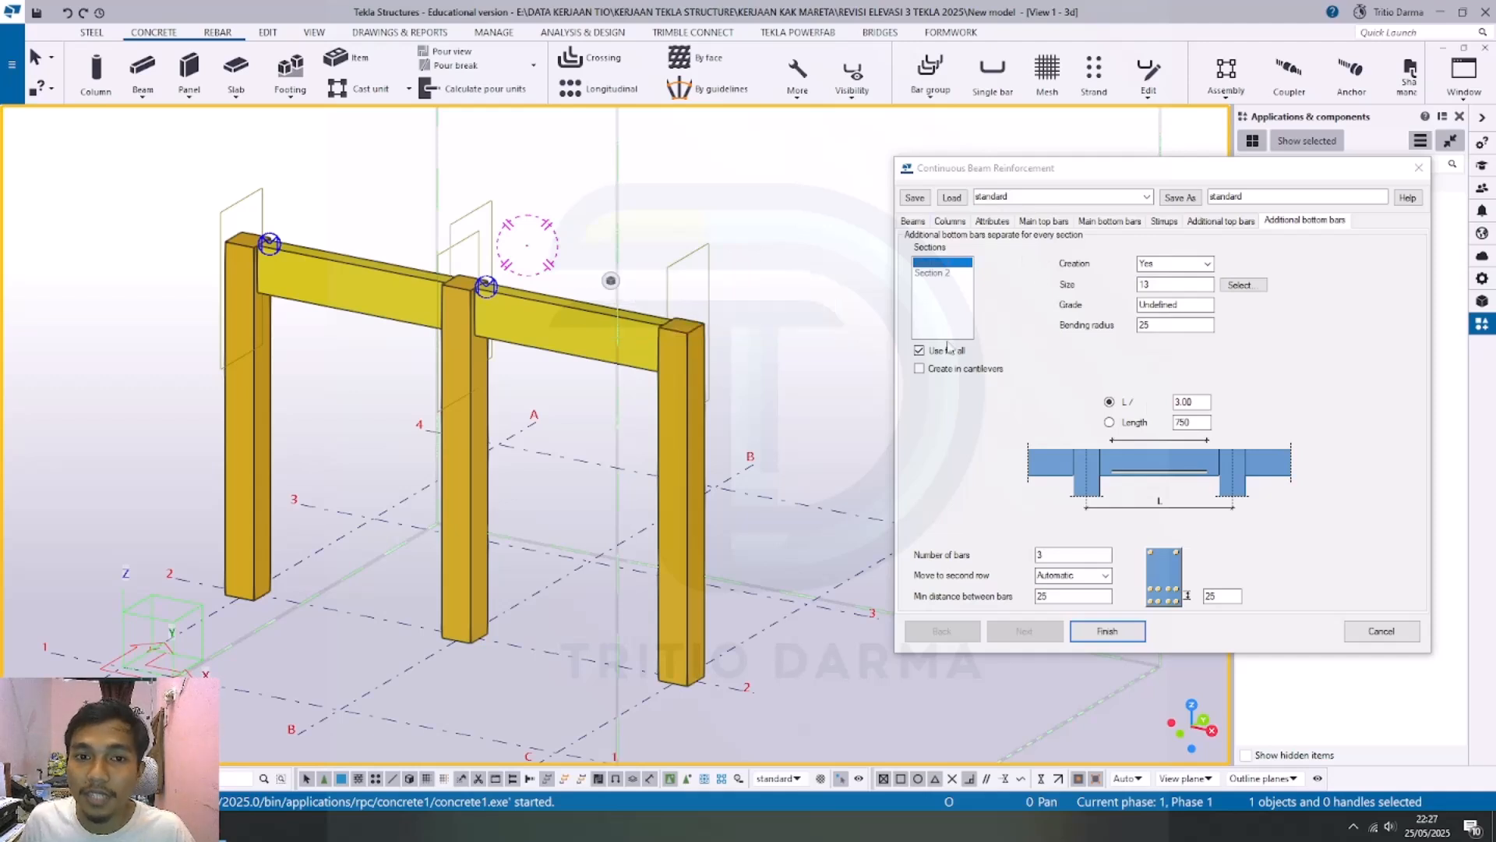
{"action": "scroll", "coordinate": [594, 324], "scroll_direction": "up", "scroll_amount": 3}
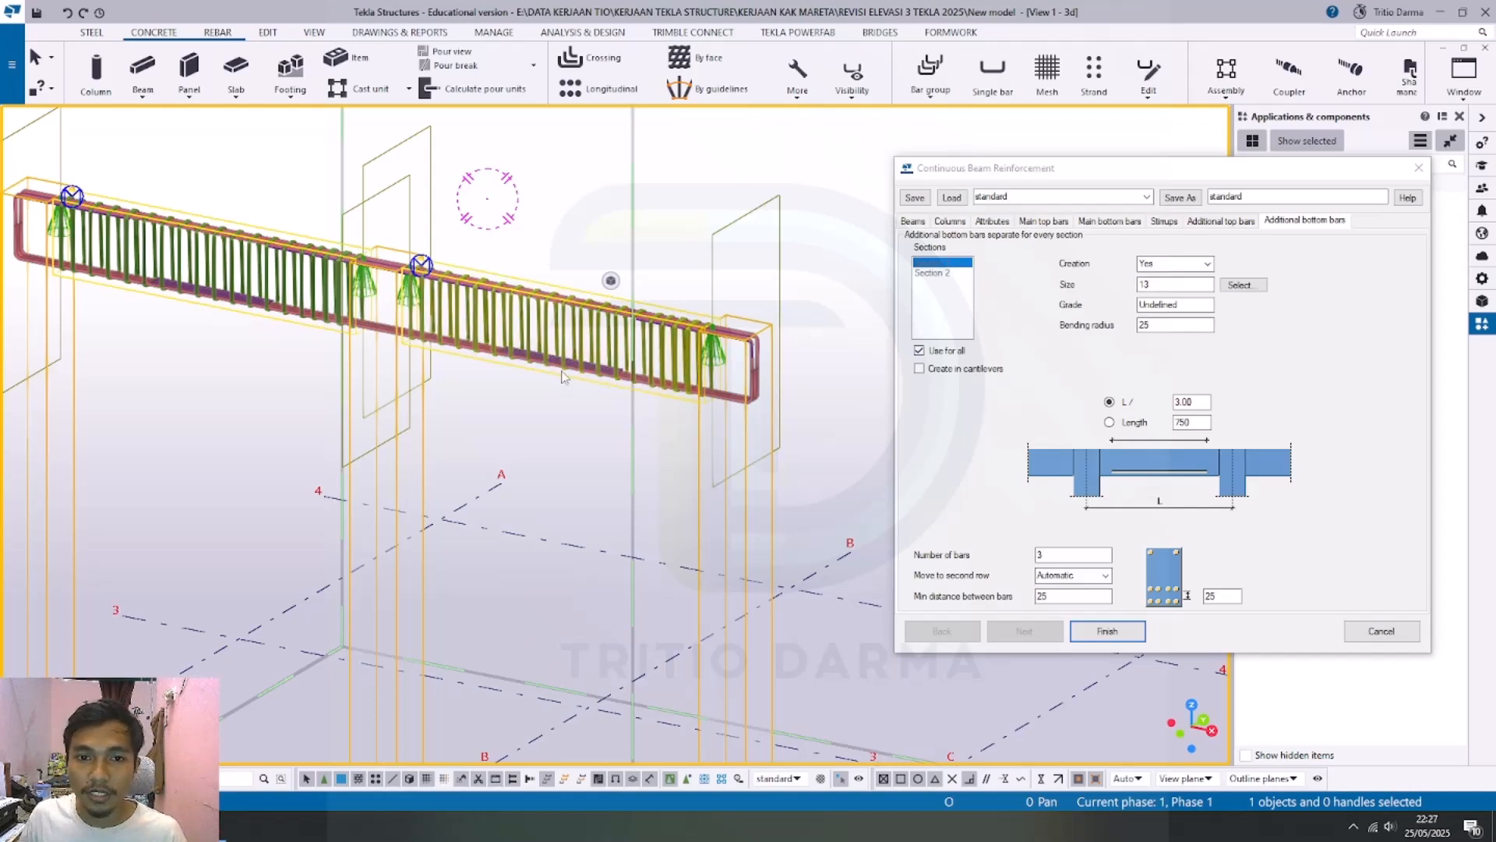
{"action": "scroll", "coordinate": [629, 380], "scroll_direction": "up", "scroll_amount": 4}
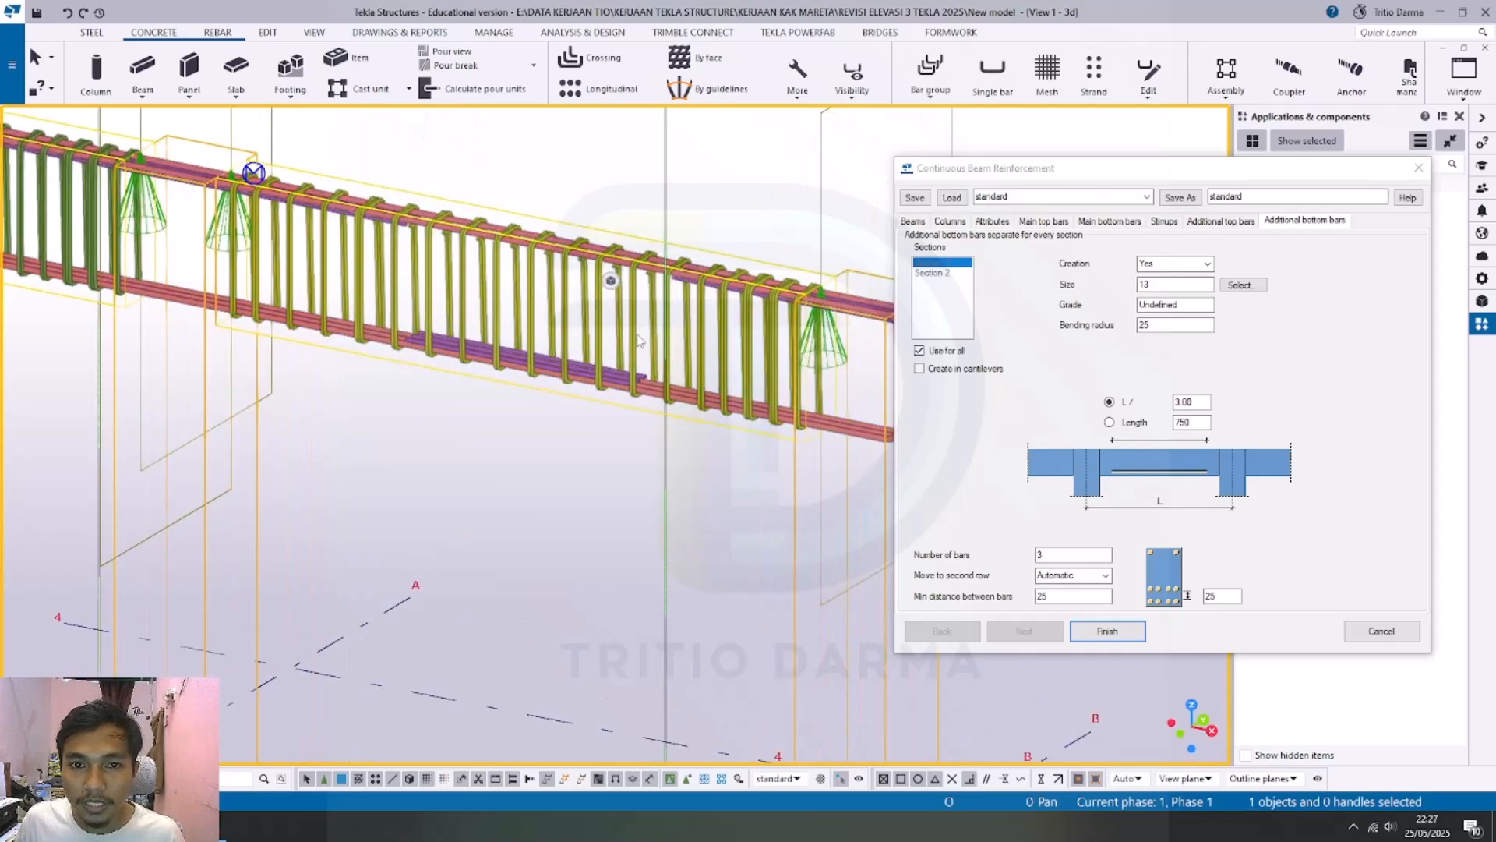
{"action": "scroll", "coordinate": [613, 268], "scroll_direction": "up", "scroll_amount": 3}
{"action": "scroll", "coordinate": [613, 268], "scroll_direction": "down", "scroll_amount": 5}
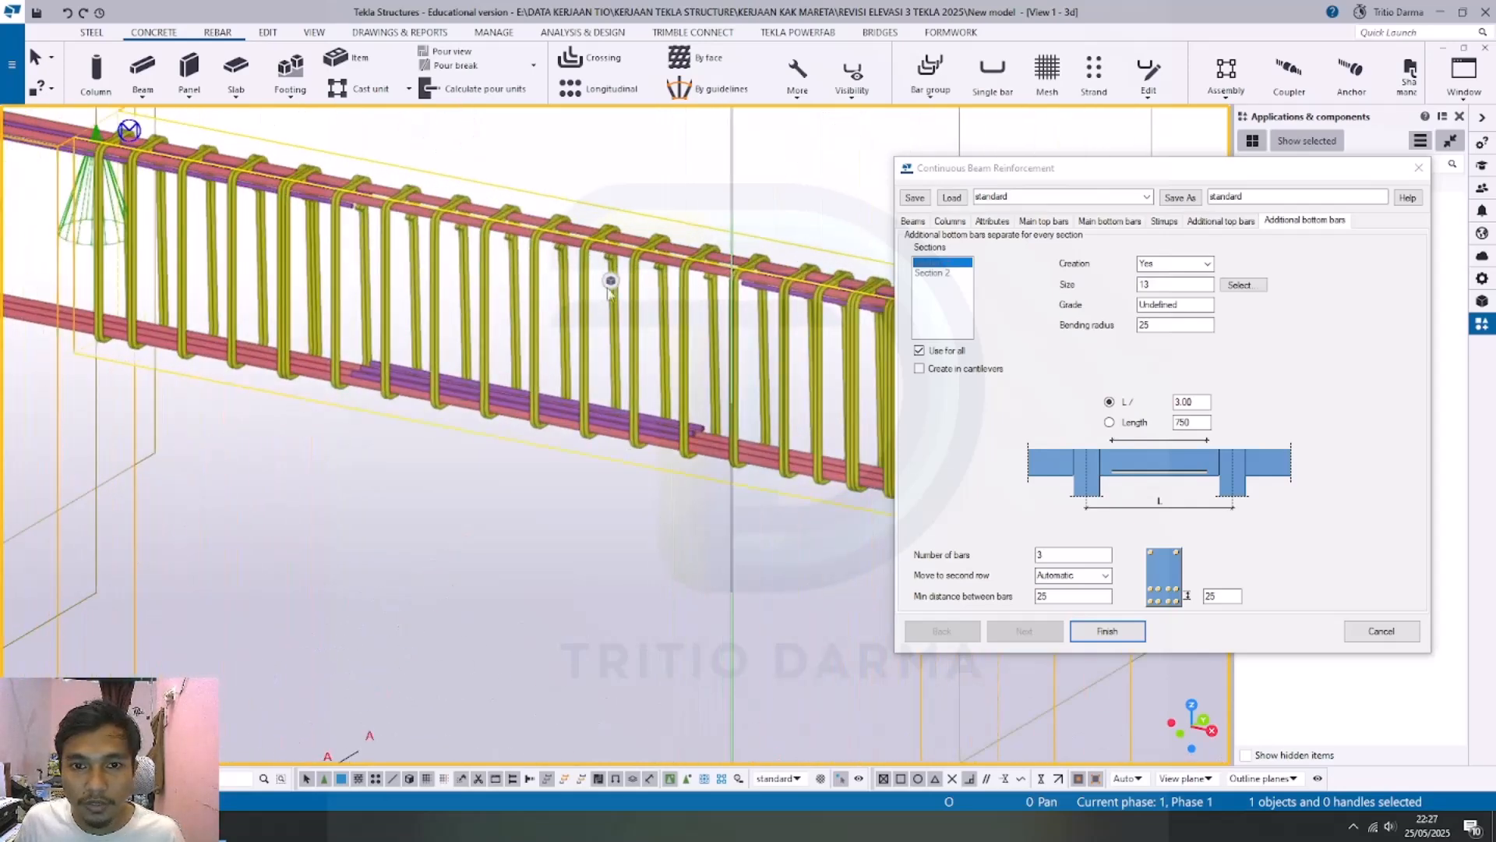
{"action": "scroll", "coordinate": [661, 418], "scroll_direction": "down", "scroll_amount": 2}
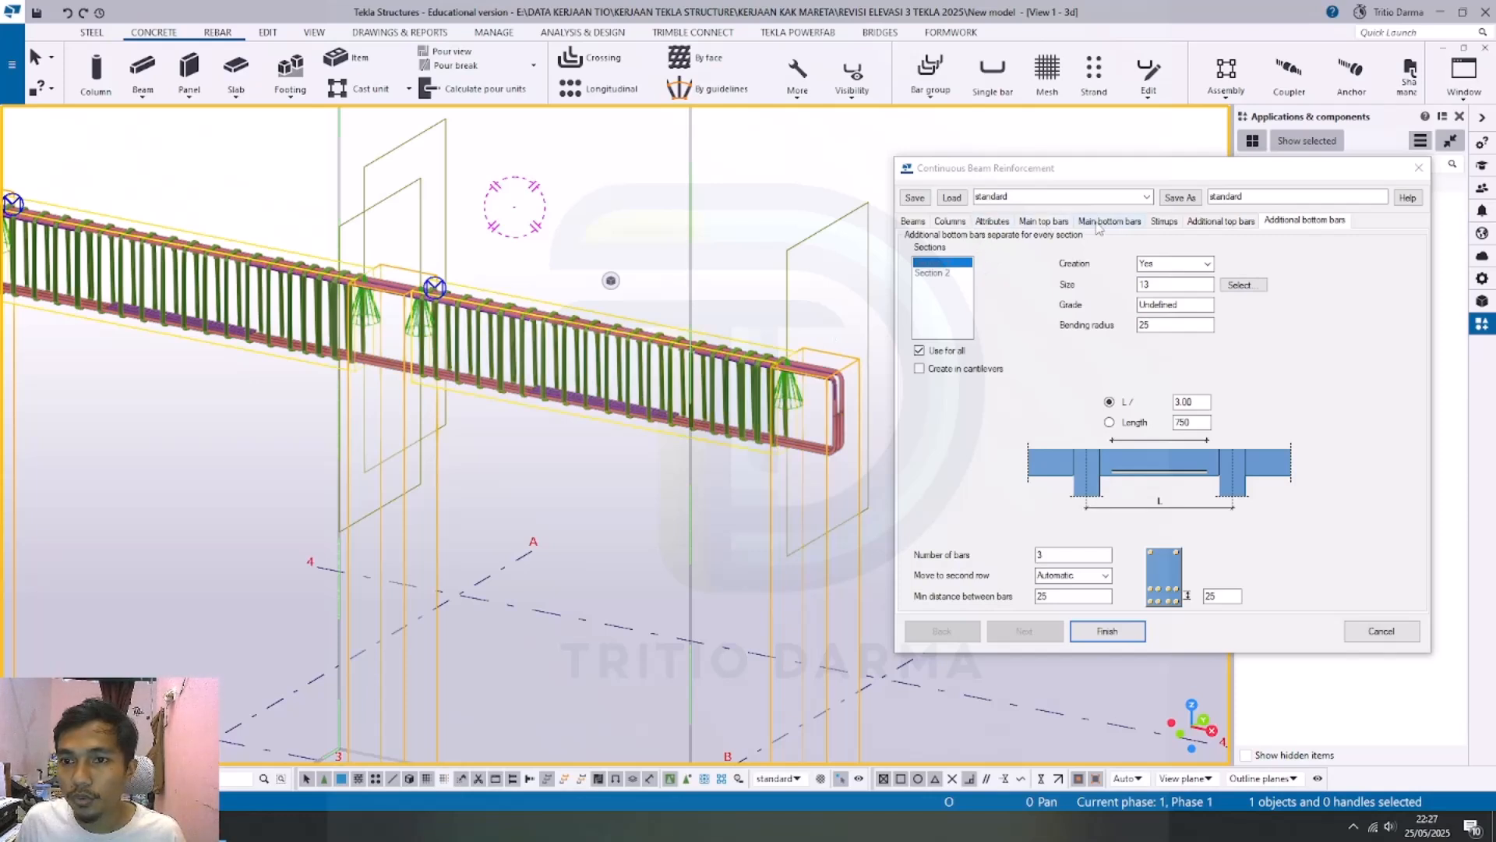
Step: Turn off bundling for stirrup zones 1, 2 and 3 in the continuous beam reinforcement settings
{"action": "left_click", "coordinate": [1163, 222]}
{"action": "left_click", "coordinate": [1117, 532]}
{"action": "left_click", "coordinate": [1091, 555]}
{"action": "left_click", "coordinate": [1118, 552]}
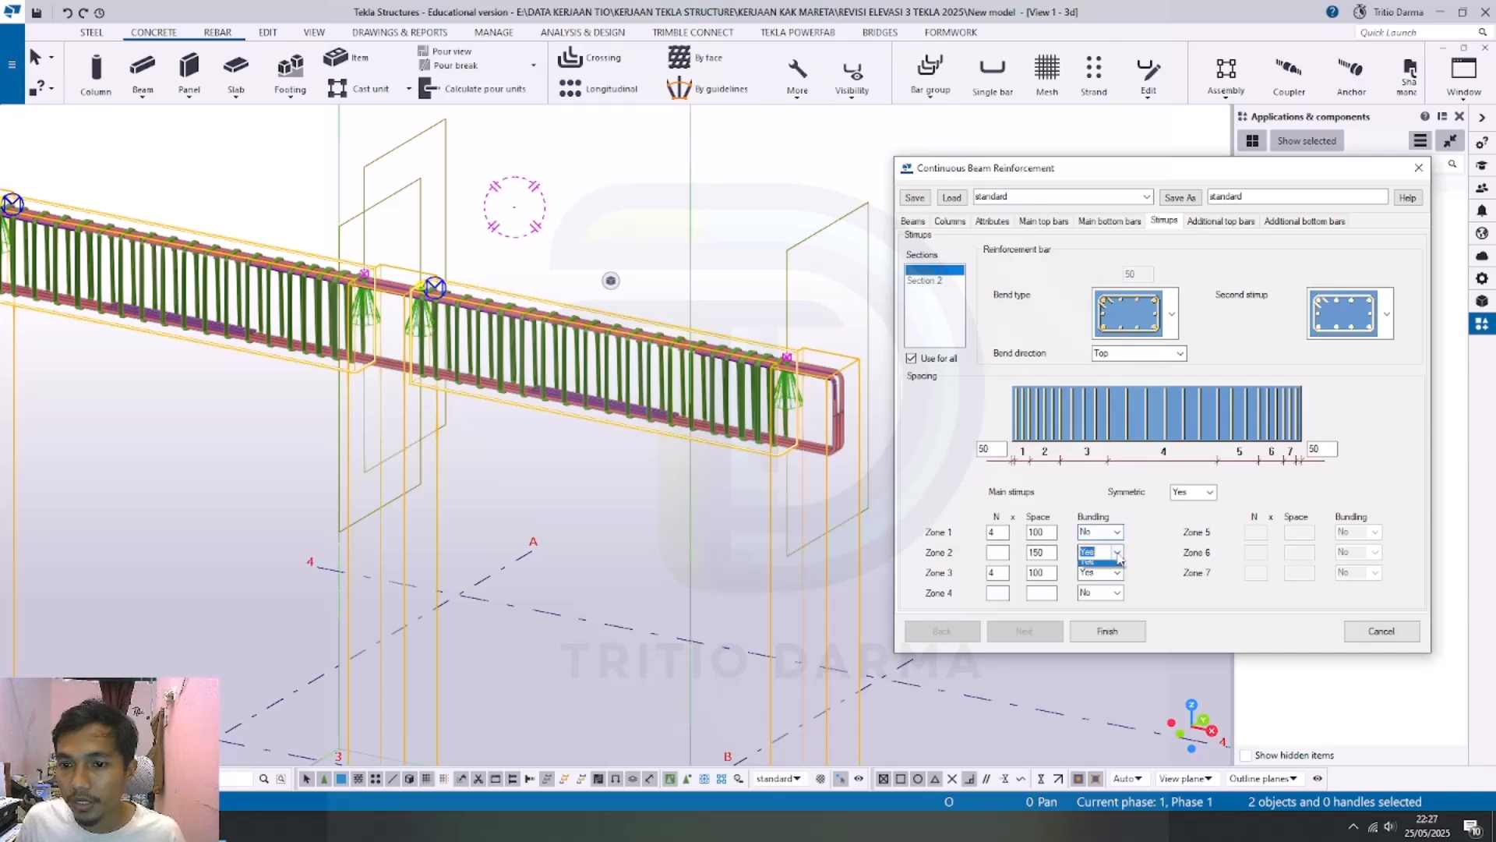
{"action": "left_click", "coordinate": [1091, 564]}
{"action": "left_click", "coordinate": [1117, 572]}
{"action": "left_click", "coordinate": [1115, 586]}
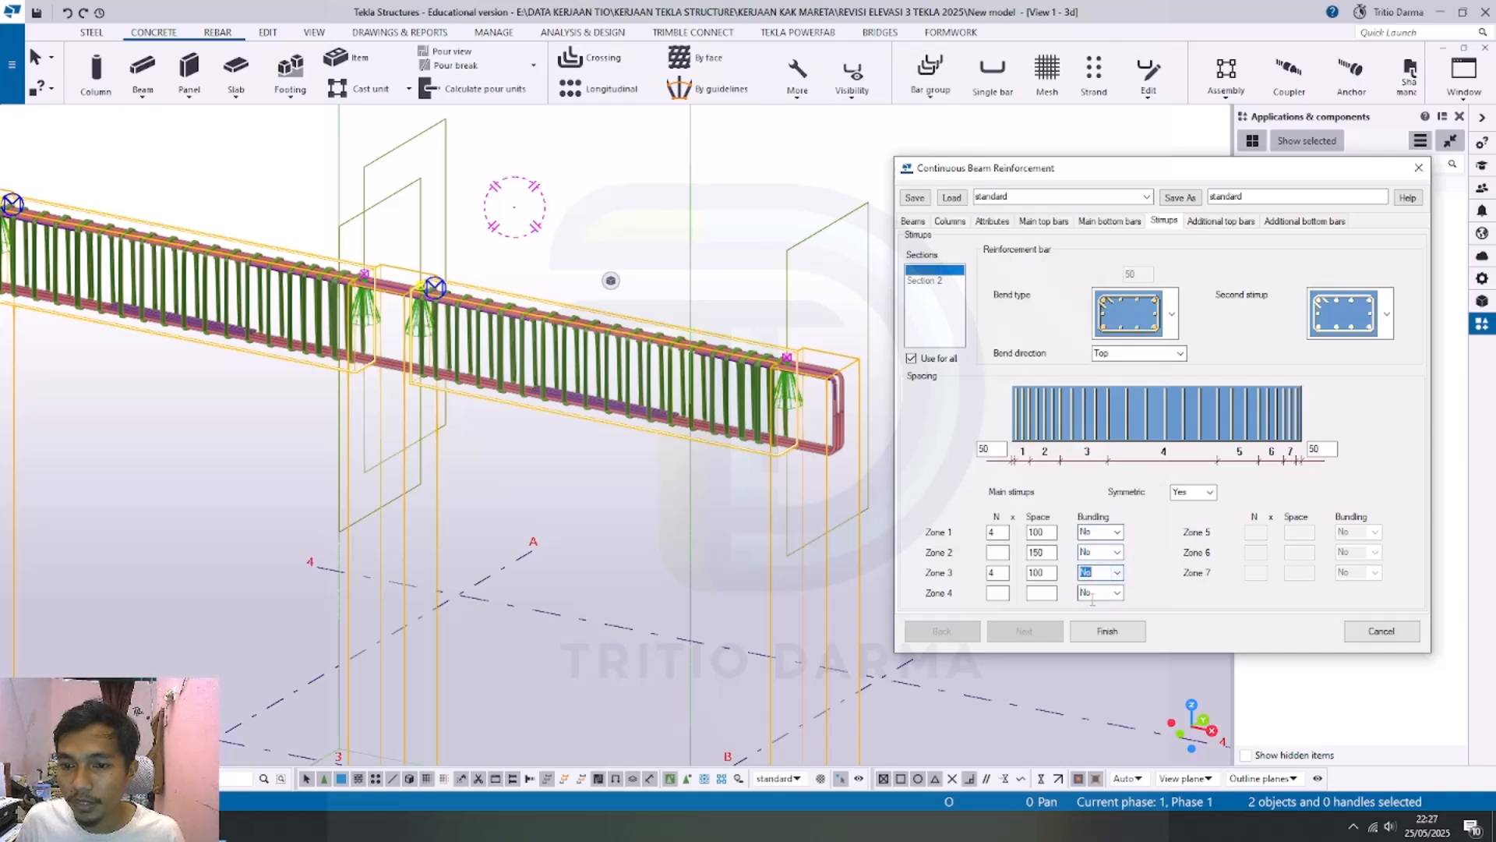
Step: Undo the earlier beam reinforcement and regenerate it with the revised stirrup settings
{"action": "left_click", "coordinate": [68, 13]}
{"action": "left_click", "coordinate": [1107, 631]}
{"action": "scroll", "coordinate": [764, 372], "scroll_direction": "up", "scroll_amount": 3}
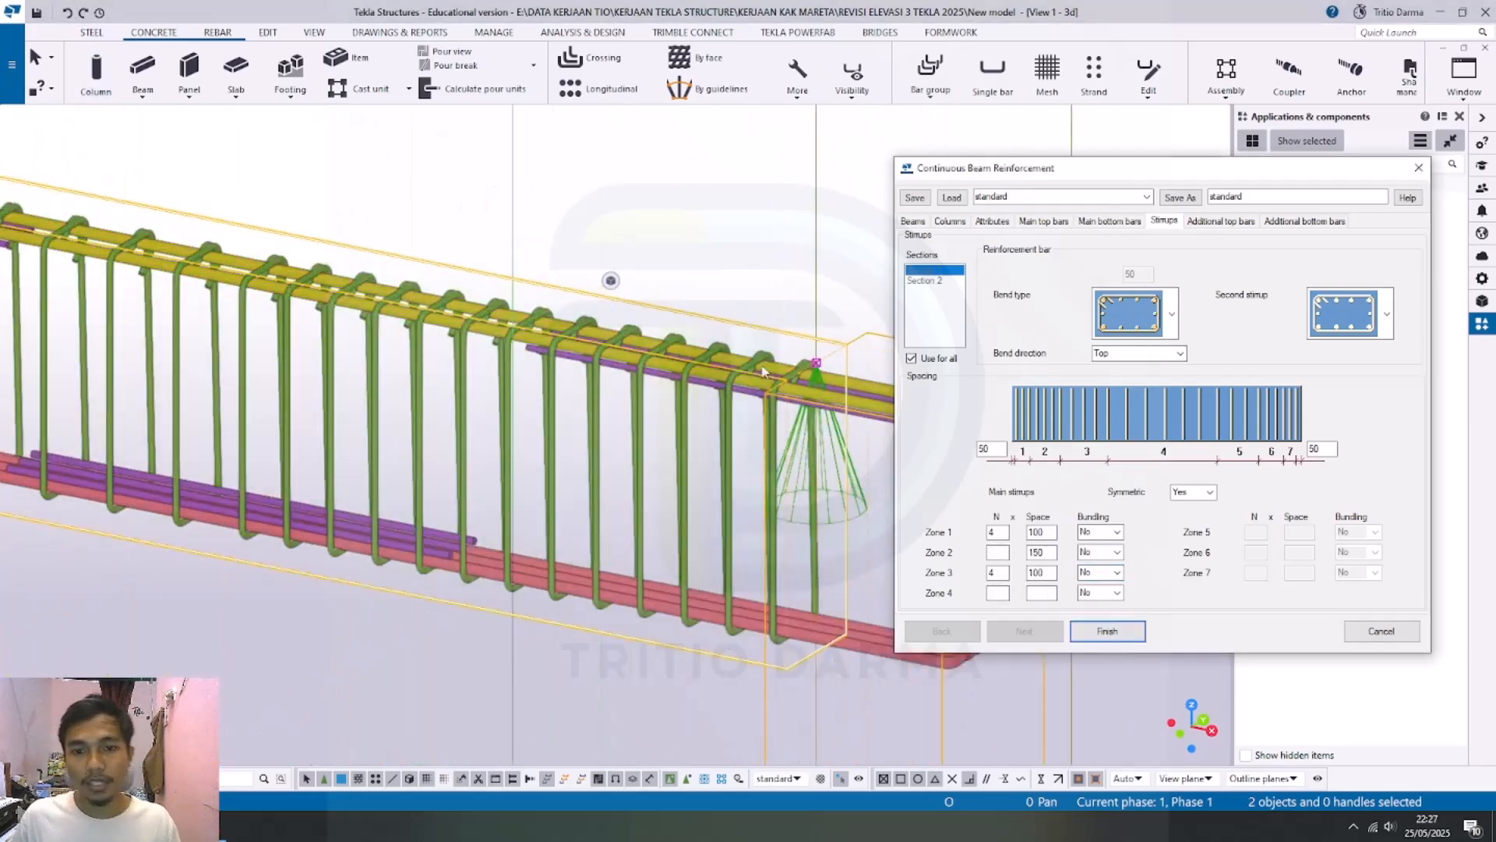
{"action": "scroll", "coordinate": [762, 373], "scroll_direction": "up", "scroll_amount": 4}
{"action": "mouse_move", "coordinate": [731, 424]}
{"action": "middle_mouse_down", "text": "ctrl"}
{"action": "mouse_move", "coordinate": [815, 414]}
{"action": "mouse_move", "coordinate": [705, 437]}
{"action": "middle_mouse_up", "text": "ctrl"}
{"action": "scroll", "coordinate": [710, 443], "scroll_direction": "down", "scroll_amount": 3}
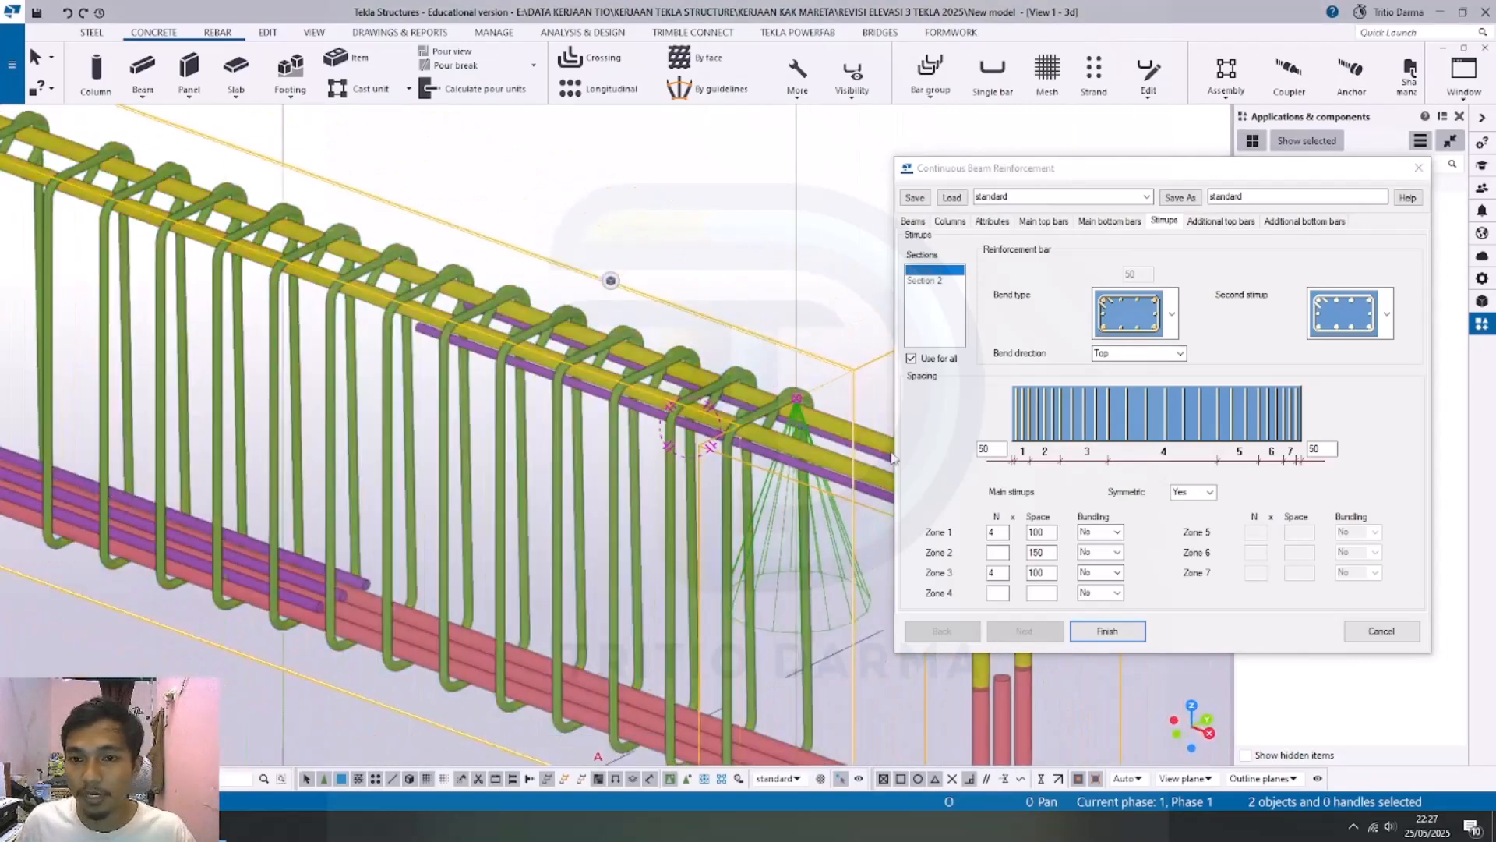
Step: Save the continuous beam reinforcement settings as a new attribute set named beam b1
{"action": "left_click", "coordinate": [1217, 221]}
{"action": "left_click", "coordinate": [1280, 221]}
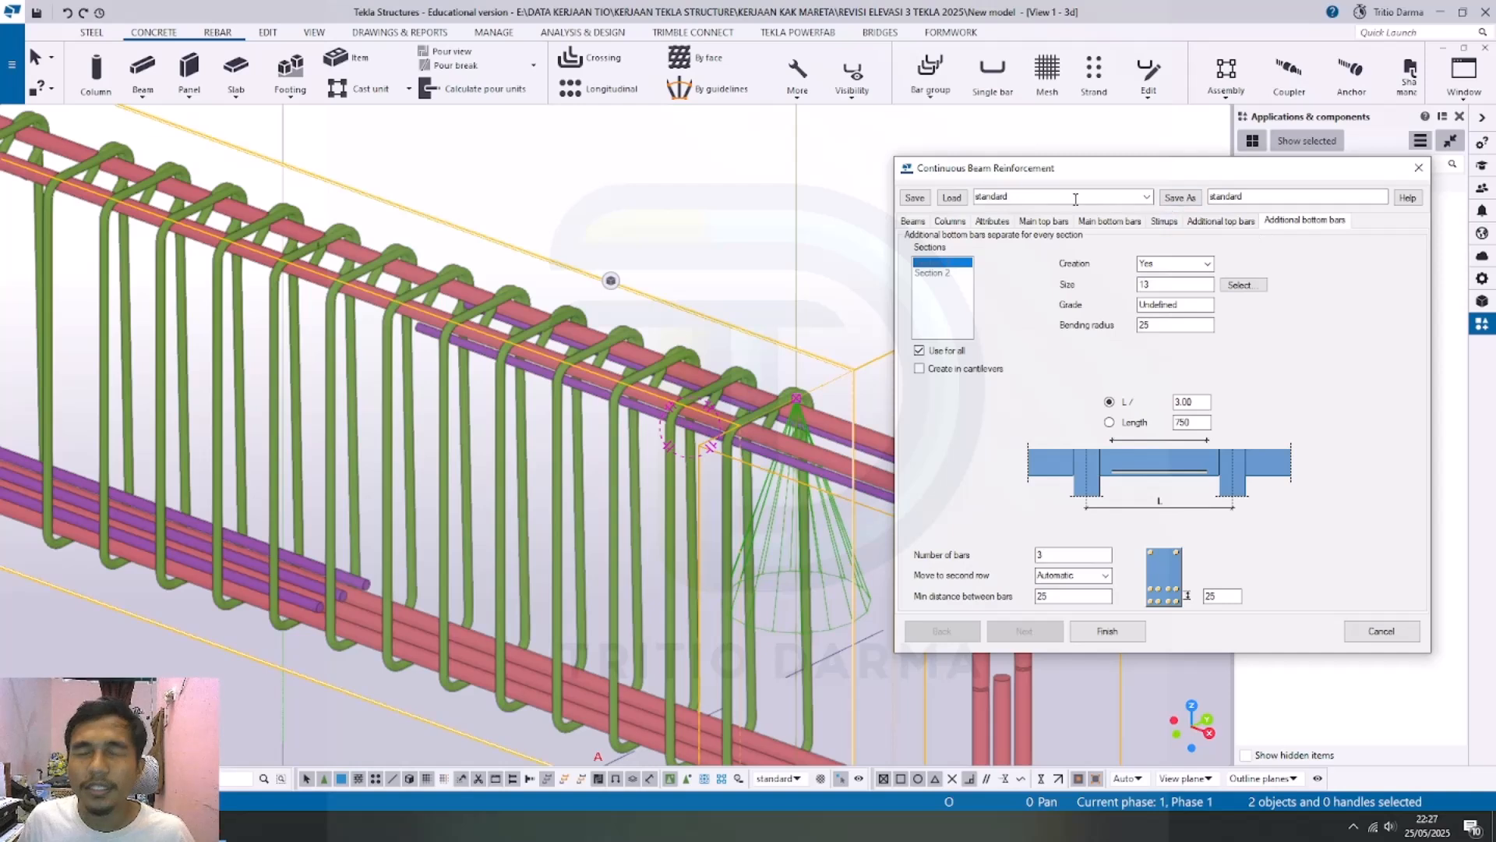
{"action": "left_click_drag", "start_coordinate": [1254, 196], "coordinate": [1210, 196]}
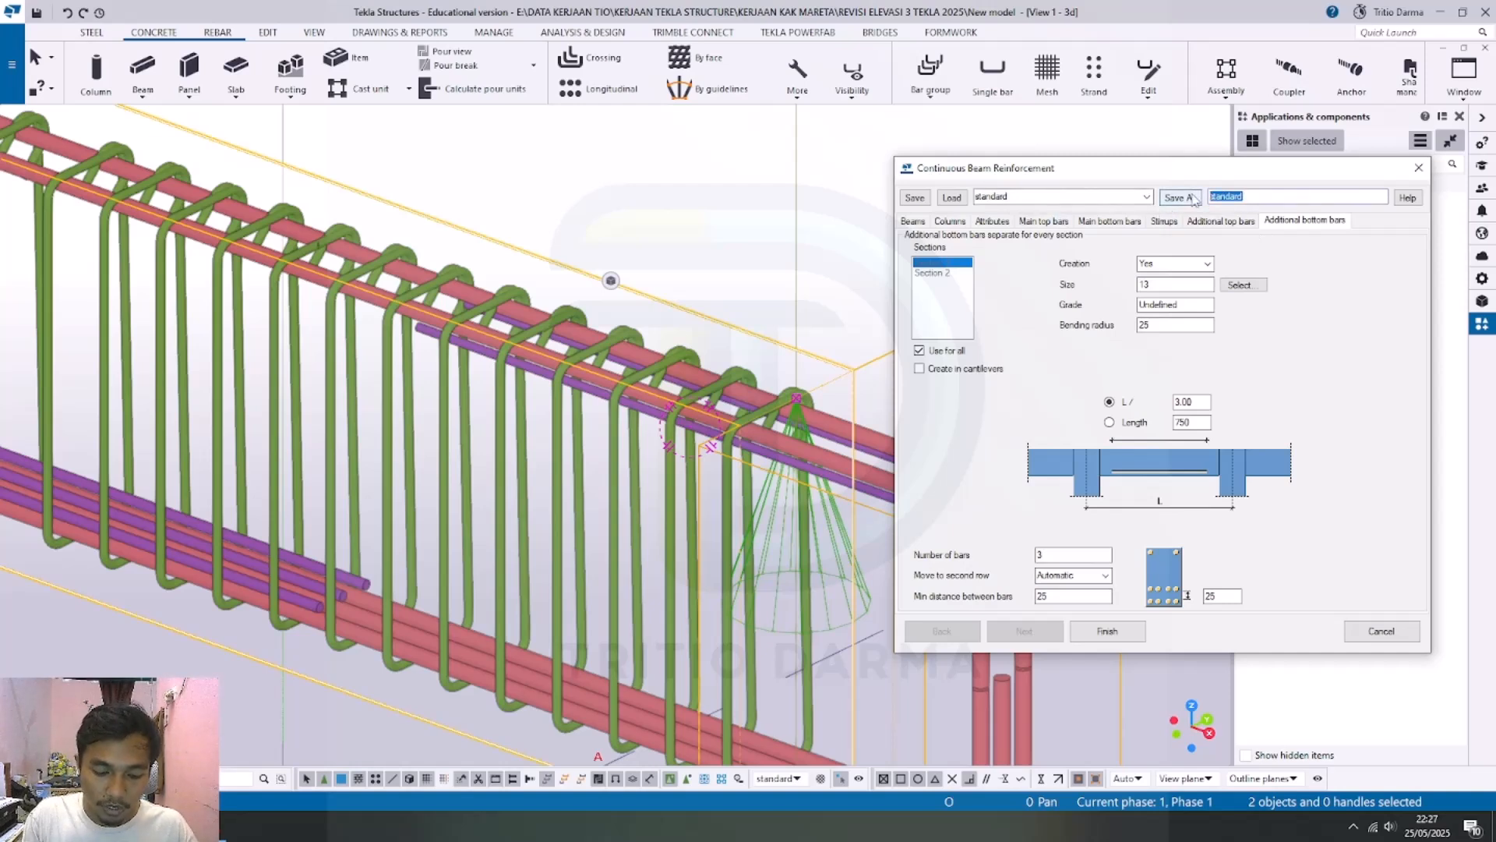
{"action": "type", "text": "beam b"}
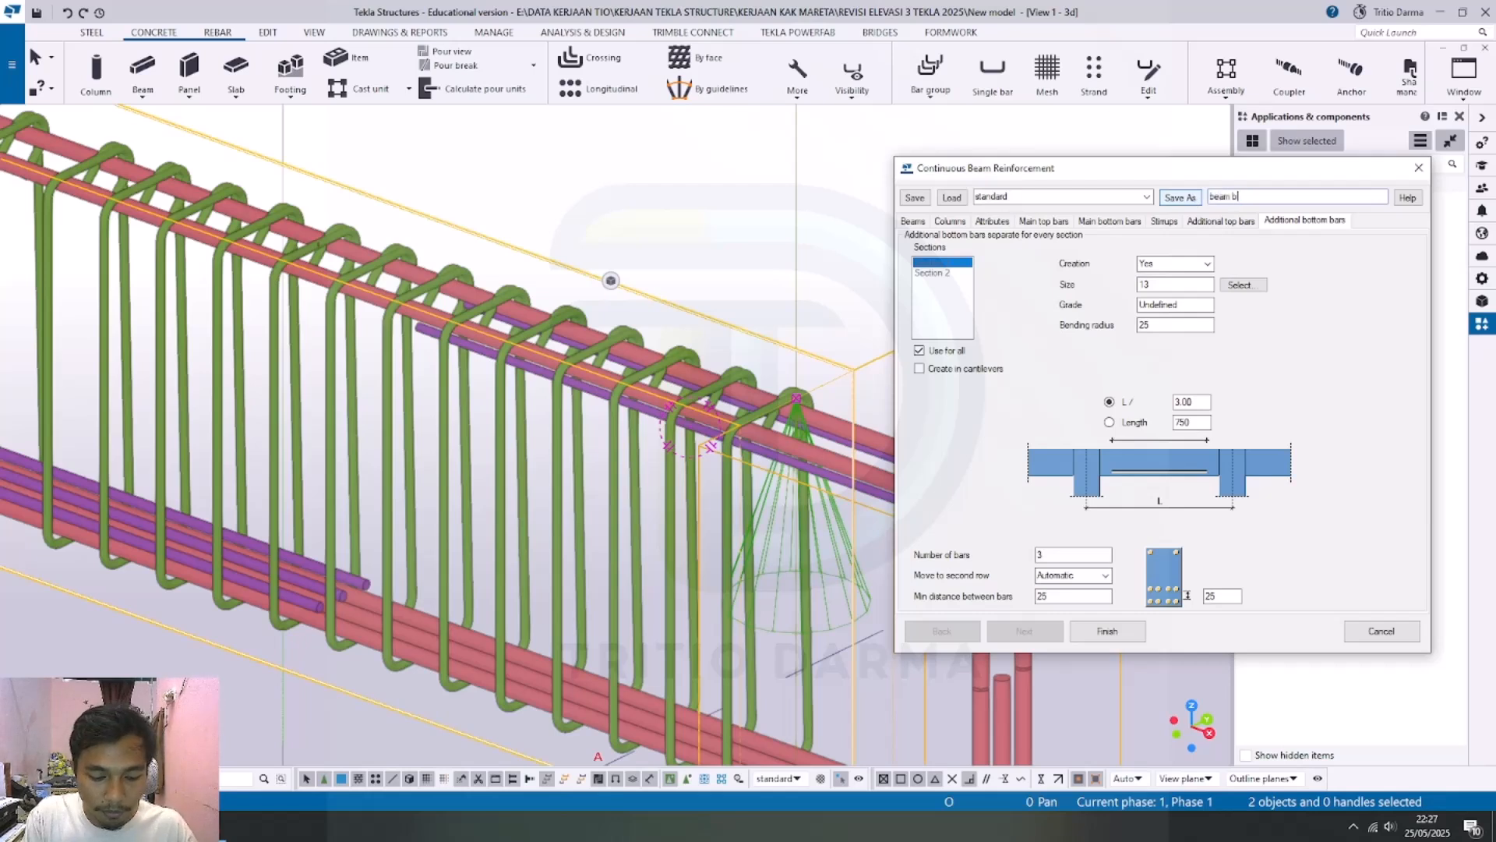
{"action": "left_click", "coordinate": [1191, 198]}
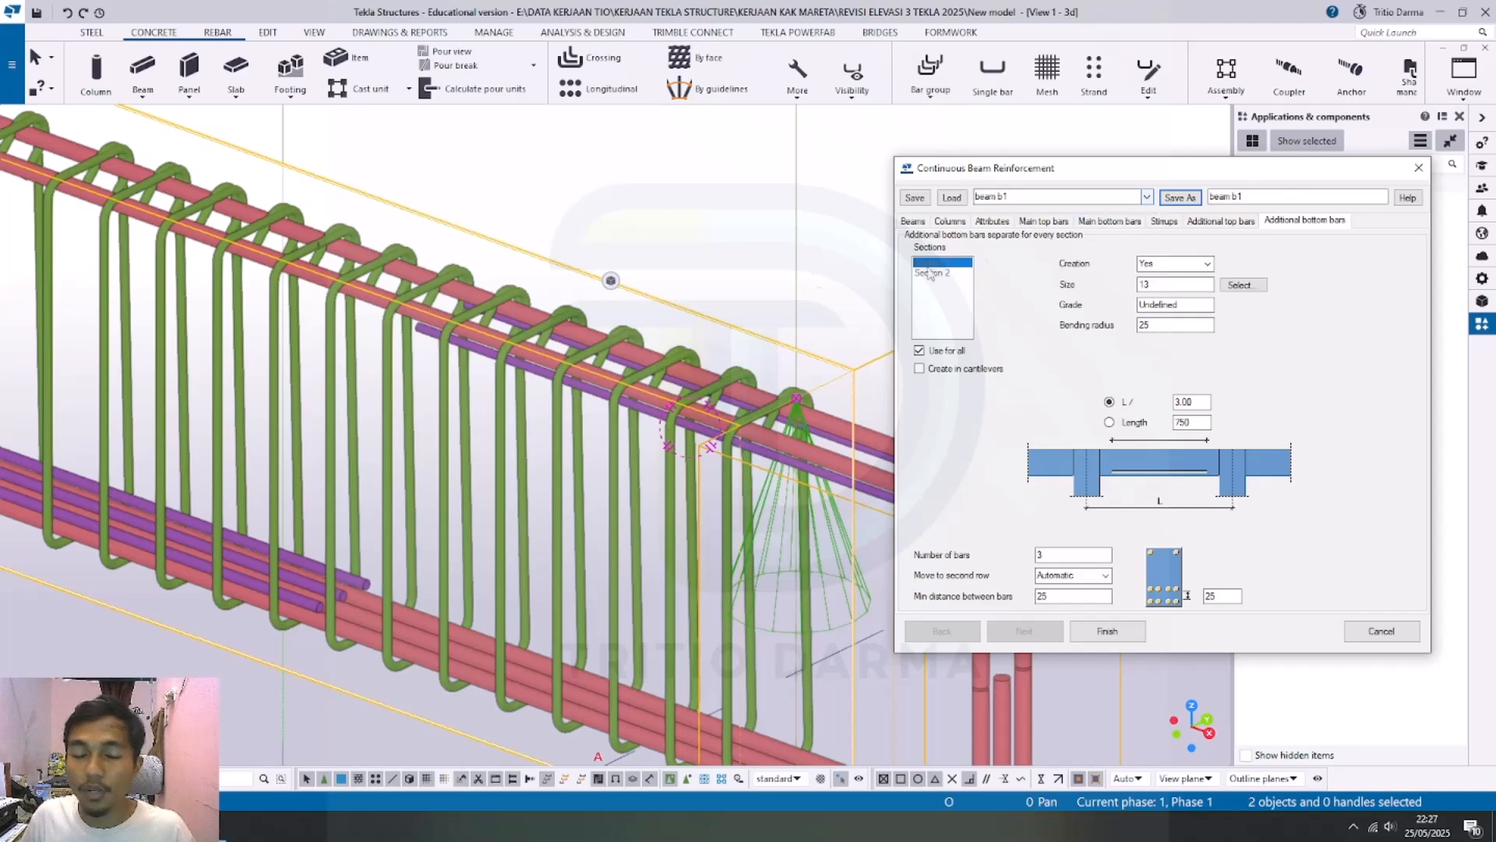
Step: Examine the regenerated reinforcement along both beams and across the three columns
{"action": "scroll", "coordinate": [624, 279], "scroll_direction": "down", "scroll_amount": 5}
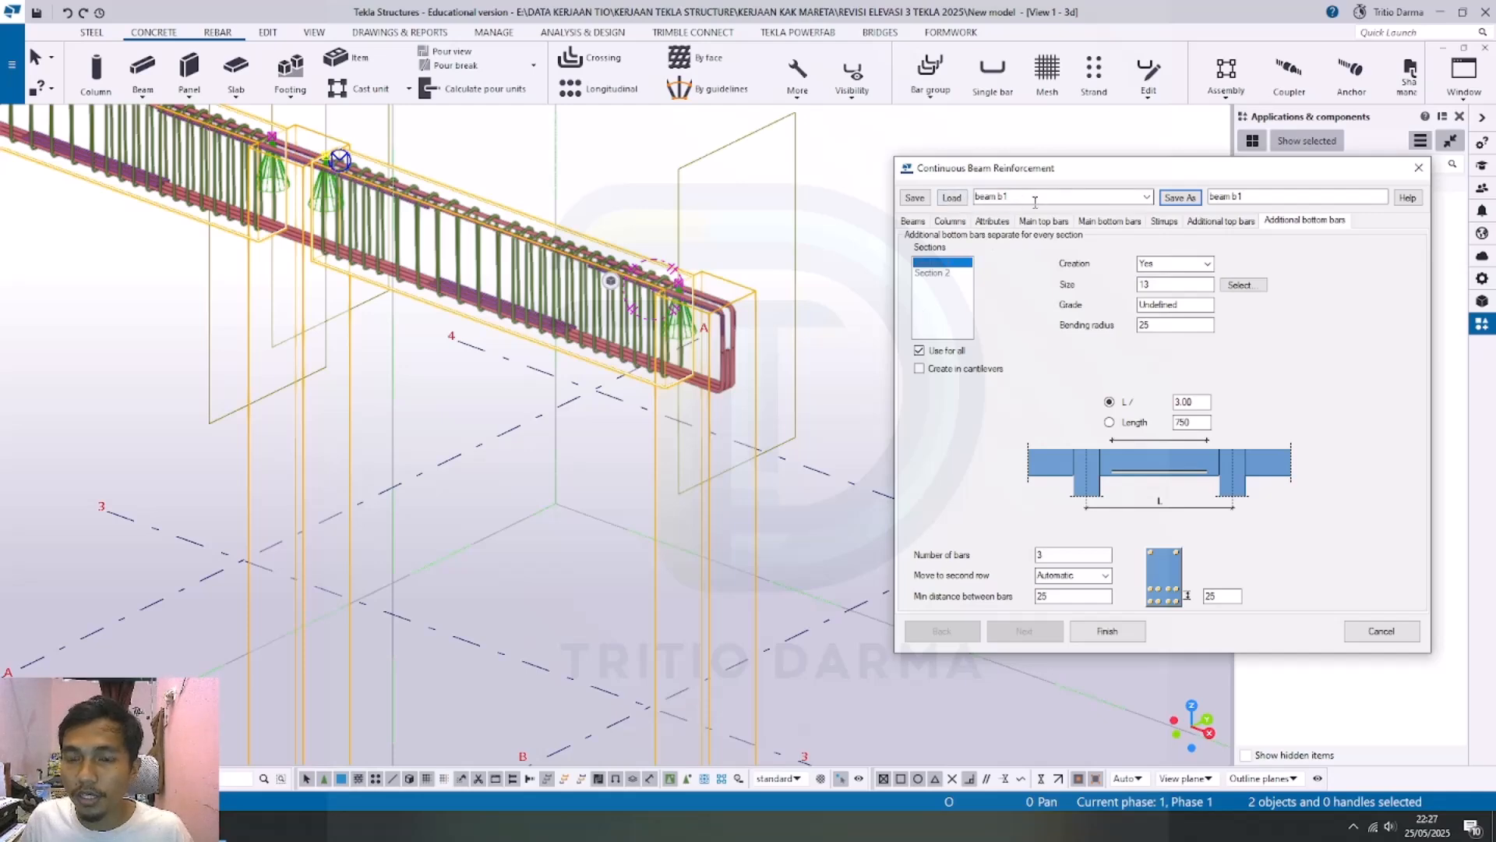
{"action": "scroll", "coordinate": [573, 191], "scroll_direction": "down", "scroll_amount": 5}
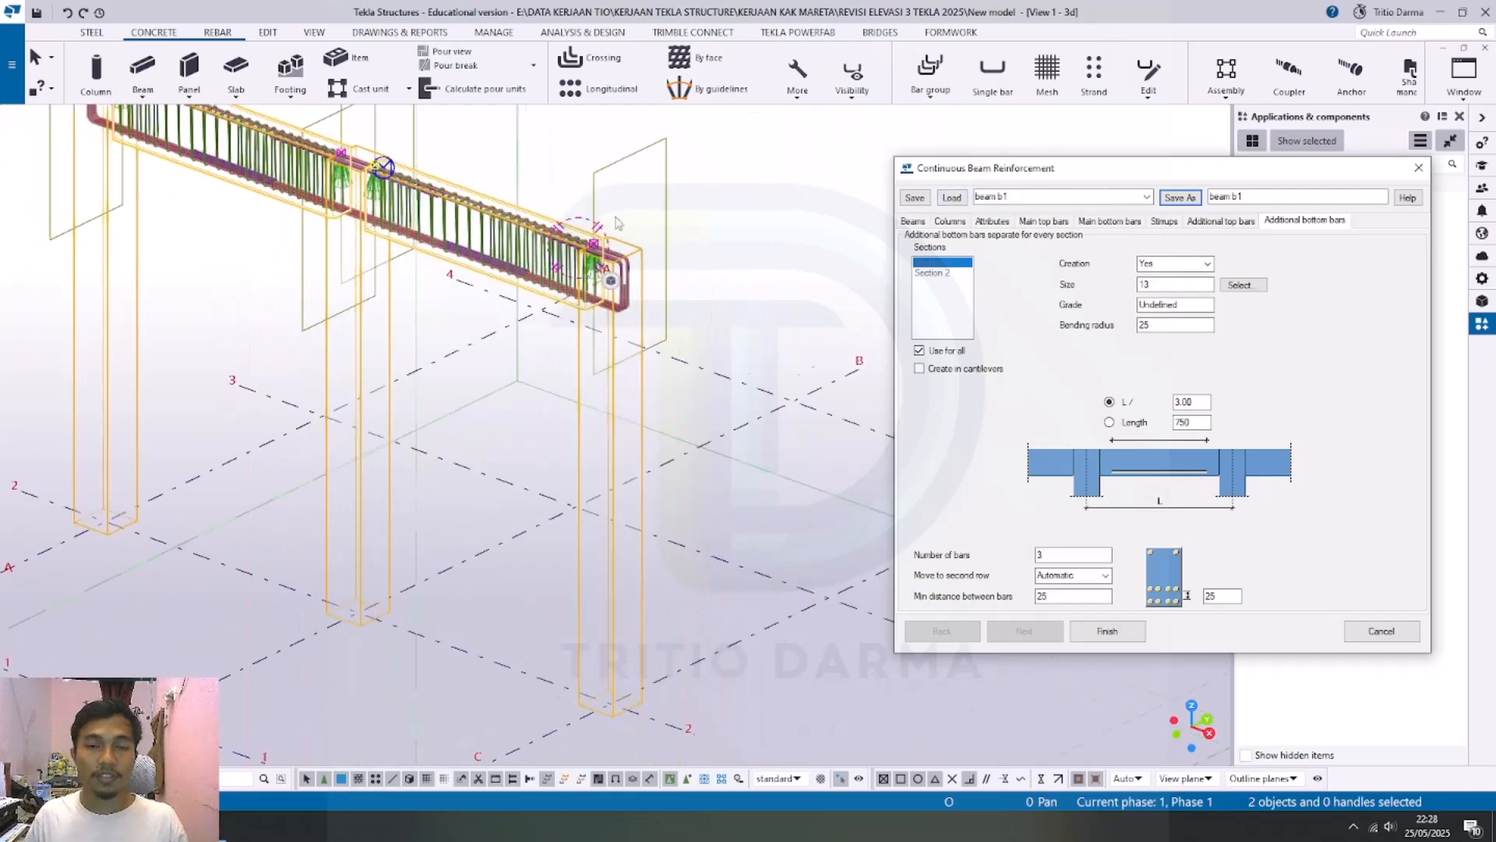
{"action": "scroll", "coordinate": [573, 190], "scroll_direction": "up", "scroll_amount": 6}
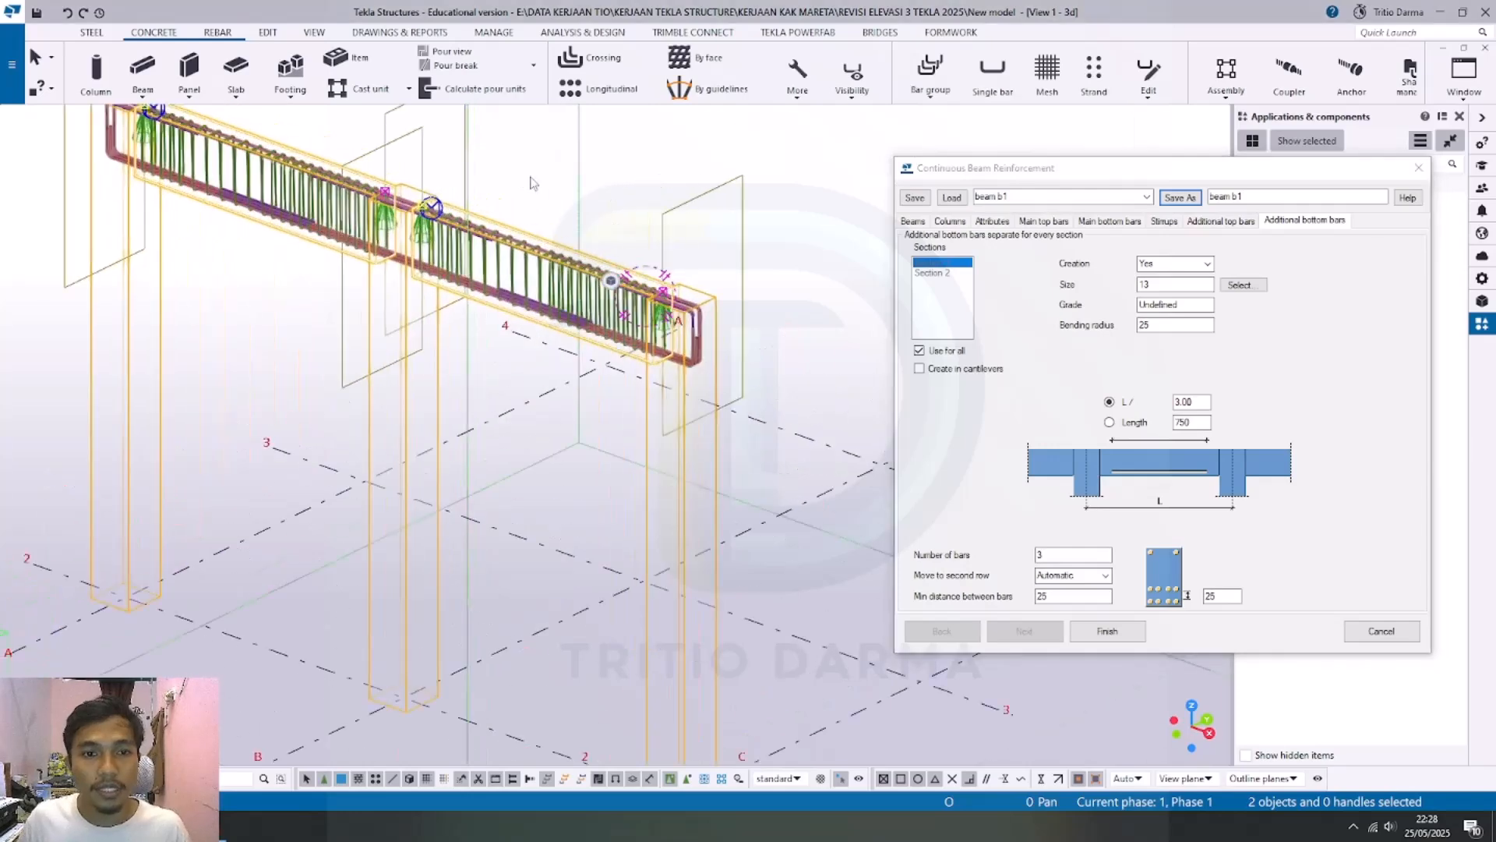
{"action": "scroll", "coordinate": [544, 239], "scroll_direction": "down", "scroll_amount": 3}
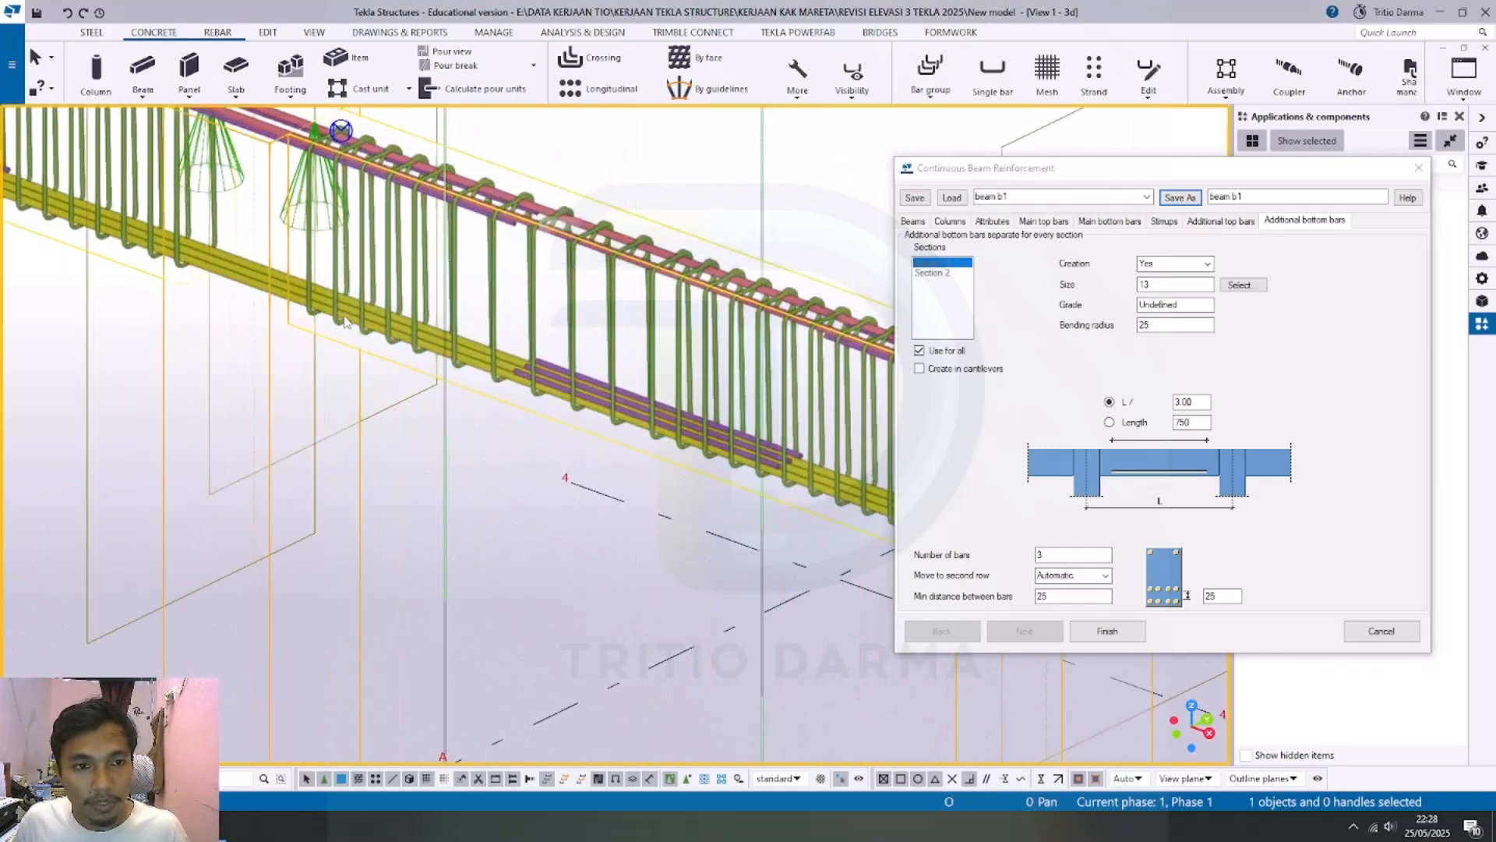
{"action": "middle_click_drag", "start_coordinate": [616, 341], "coordinate": [680, 335], "text": "ctrl"}
{"action": "scroll", "coordinate": [434, 302], "scroll_direction": "up", "scroll_amount": 3}
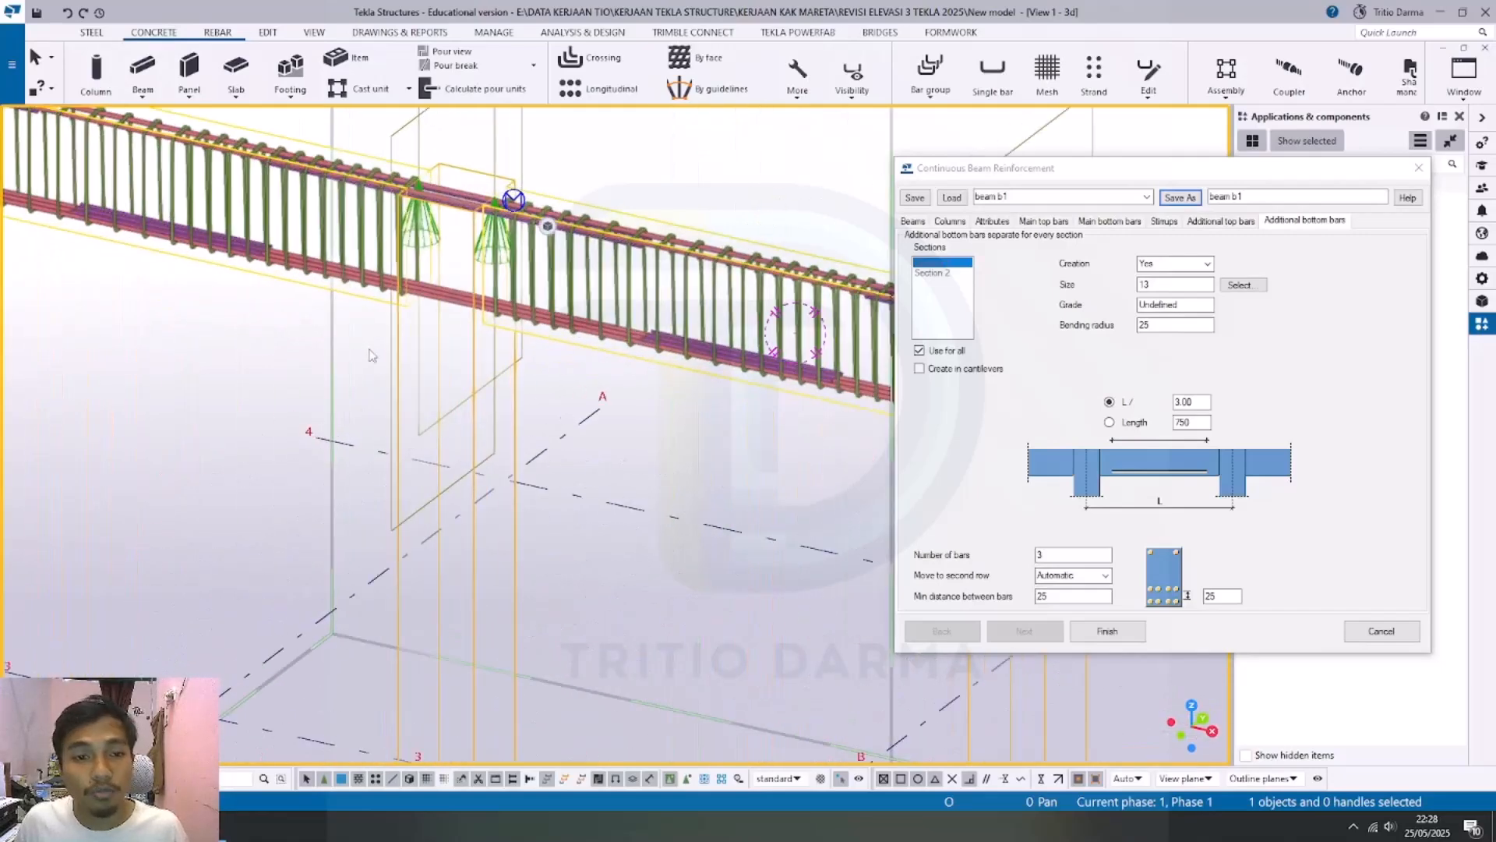
{"action": "scroll", "coordinate": [434, 302], "scroll_direction": "down", "scroll_amount": 3}
{"action": "scroll", "coordinate": [165, 203], "scroll_direction": "up", "scroll_amount": 3}
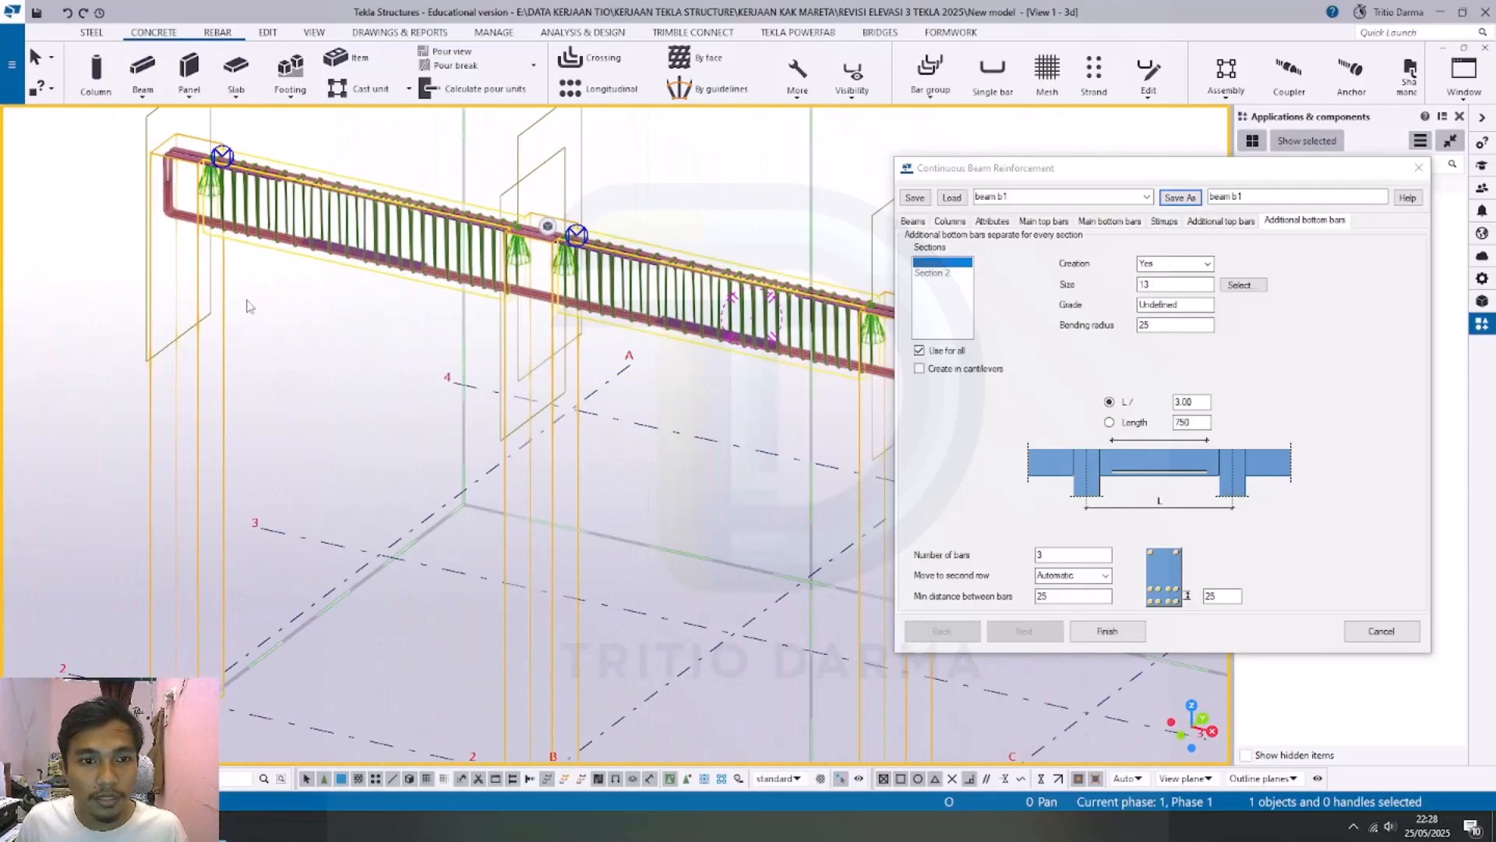
Step: Inspect the bent ends of the main bars at the outer column up close from several angles
{"action": "scroll", "coordinate": [165, 203], "scroll_direction": "up", "scroll_amount": 2}
{"action": "scroll", "coordinate": [167, 167], "scroll_direction": "up", "scroll_amount": 3}
{"action": "middle_click_drag", "start_coordinate": [175, 165], "coordinate": [327, 311], "text": "ctrl"}
{"action": "scroll", "coordinate": [234, 167], "scroll_direction": "up", "scroll_amount": 3}
{"action": "scroll", "coordinate": [244, 165], "scroll_direction": "down", "scroll_amount": 6}
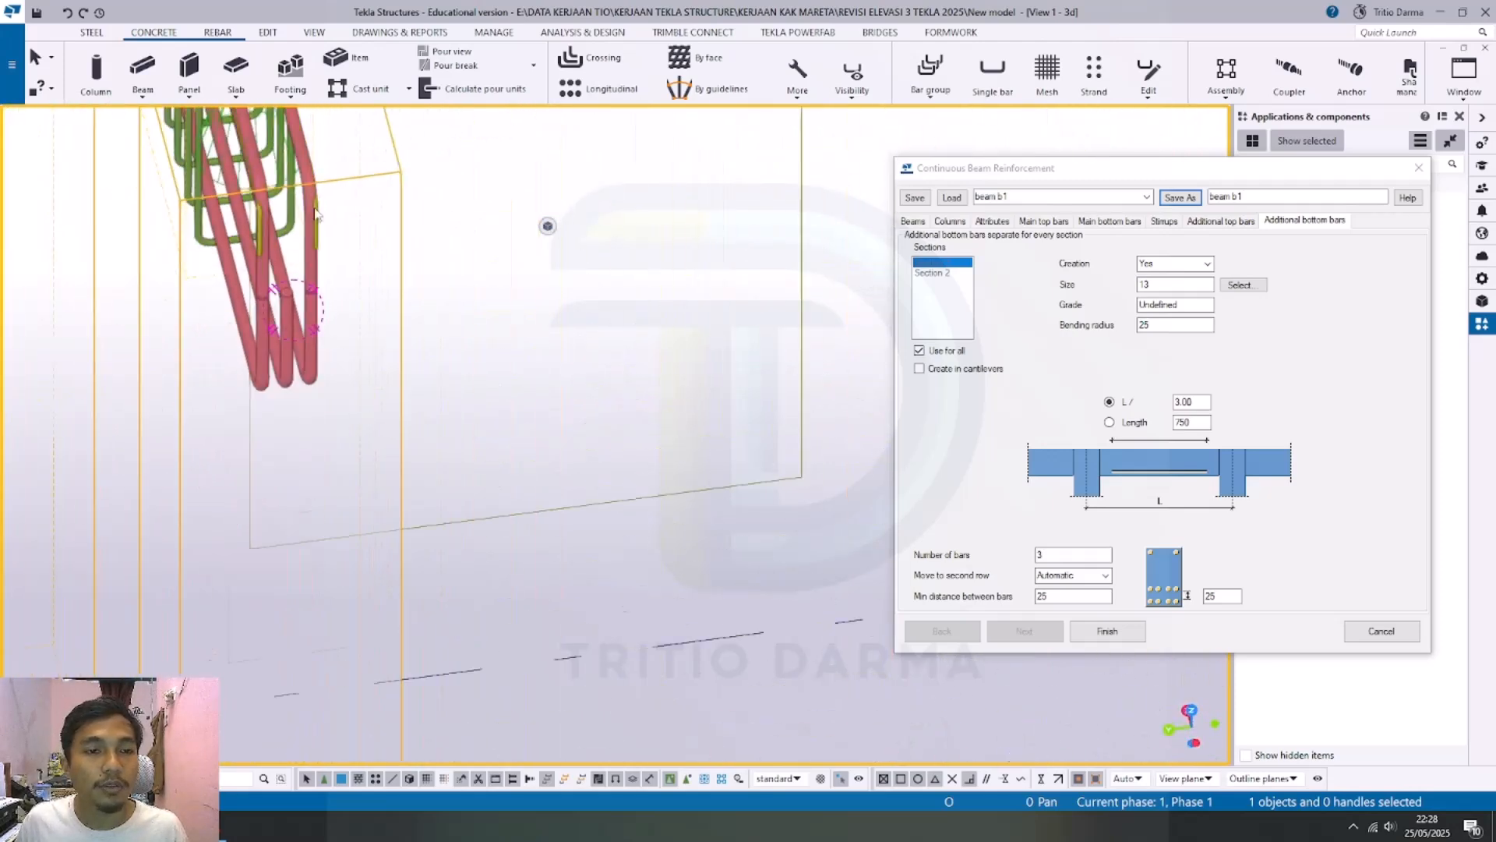
{"action": "scroll", "coordinate": [304, 191], "scroll_direction": "up", "scroll_amount": 4}
{"action": "middle_click_drag", "start_coordinate": [338, 236], "coordinate": [254, 200], "text": "ctrl"}
{"action": "scroll", "coordinate": [456, 241], "scroll_direction": "down", "scroll_amount": 4}
{"action": "scroll", "coordinate": [374, 152], "scroll_direction": "up", "scroll_amount": 5}
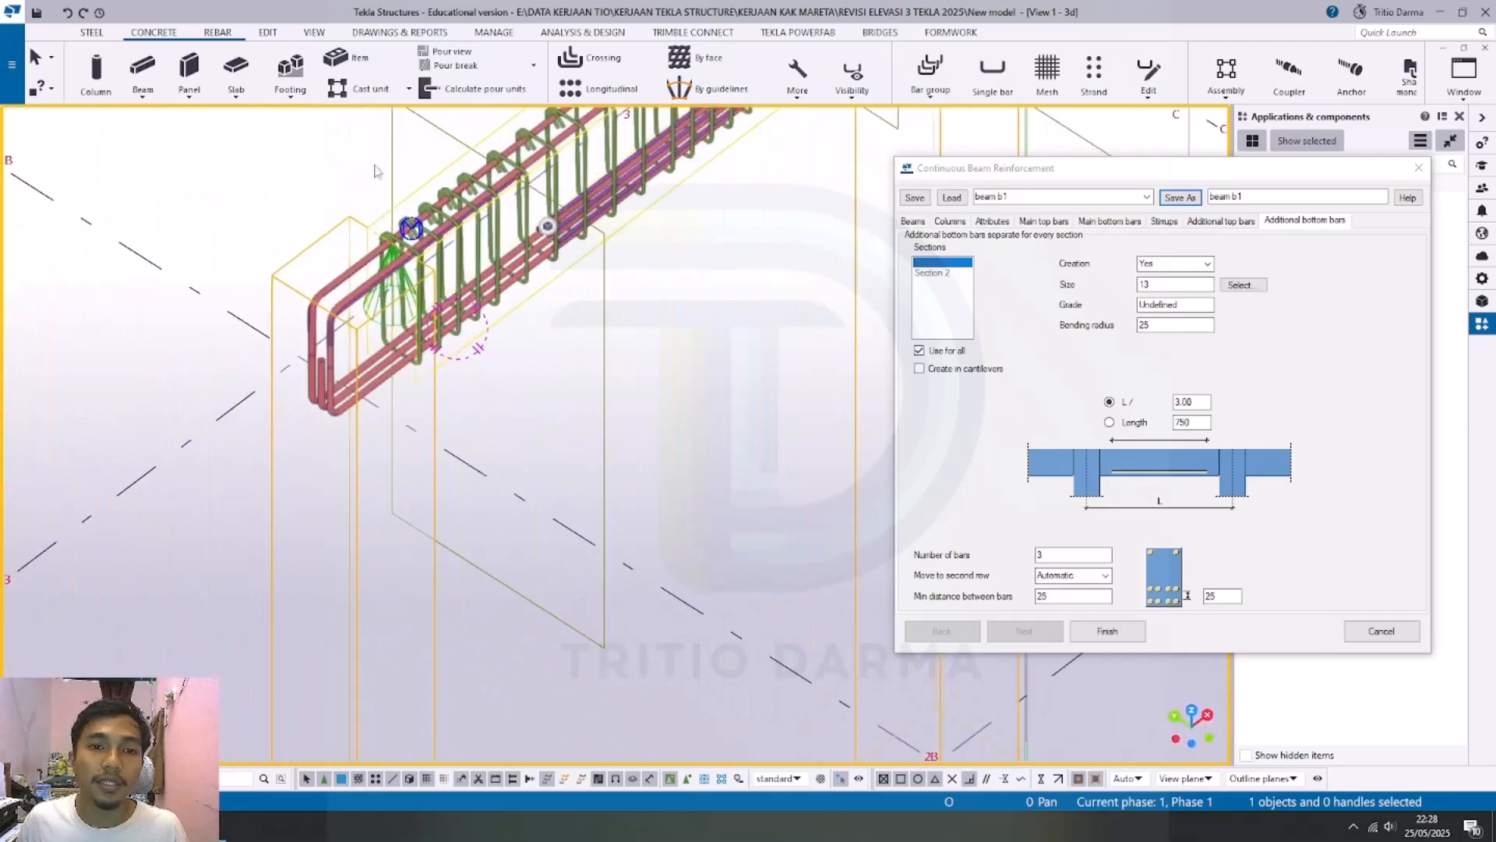
Step: Inspect how the additional bottom bars lie above the main bottom bars at the beam's mid-span
{"action": "middle_click_drag", "start_coordinate": [371, 335], "coordinate": [185, 201], "text": "ctrl"}
{"action": "scroll", "coordinate": [159, 204], "scroll_direction": "down", "scroll_amount": 2}
{"action": "scroll", "coordinate": [445, 226], "scroll_direction": "up", "scroll_amount": 2}
{"action": "scroll", "coordinate": [265, 237], "scroll_direction": "down", "scroll_amount": 2}
{"action": "scroll", "coordinate": [320, 304], "scroll_direction": "up", "scroll_amount": 3}
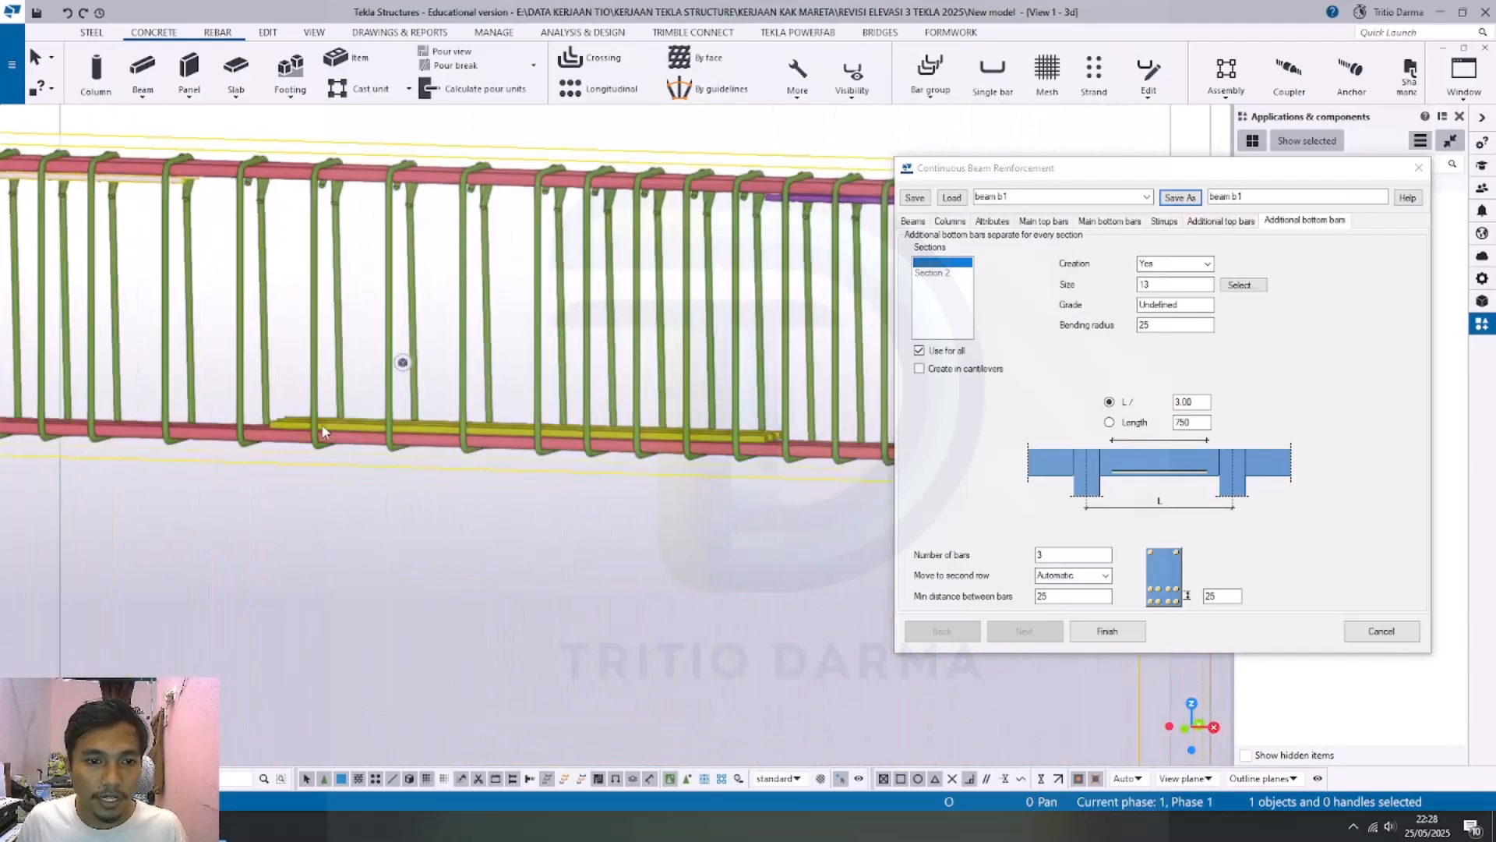
{"action": "scroll", "coordinate": [312, 430], "scroll_direction": "up", "scroll_amount": 5}
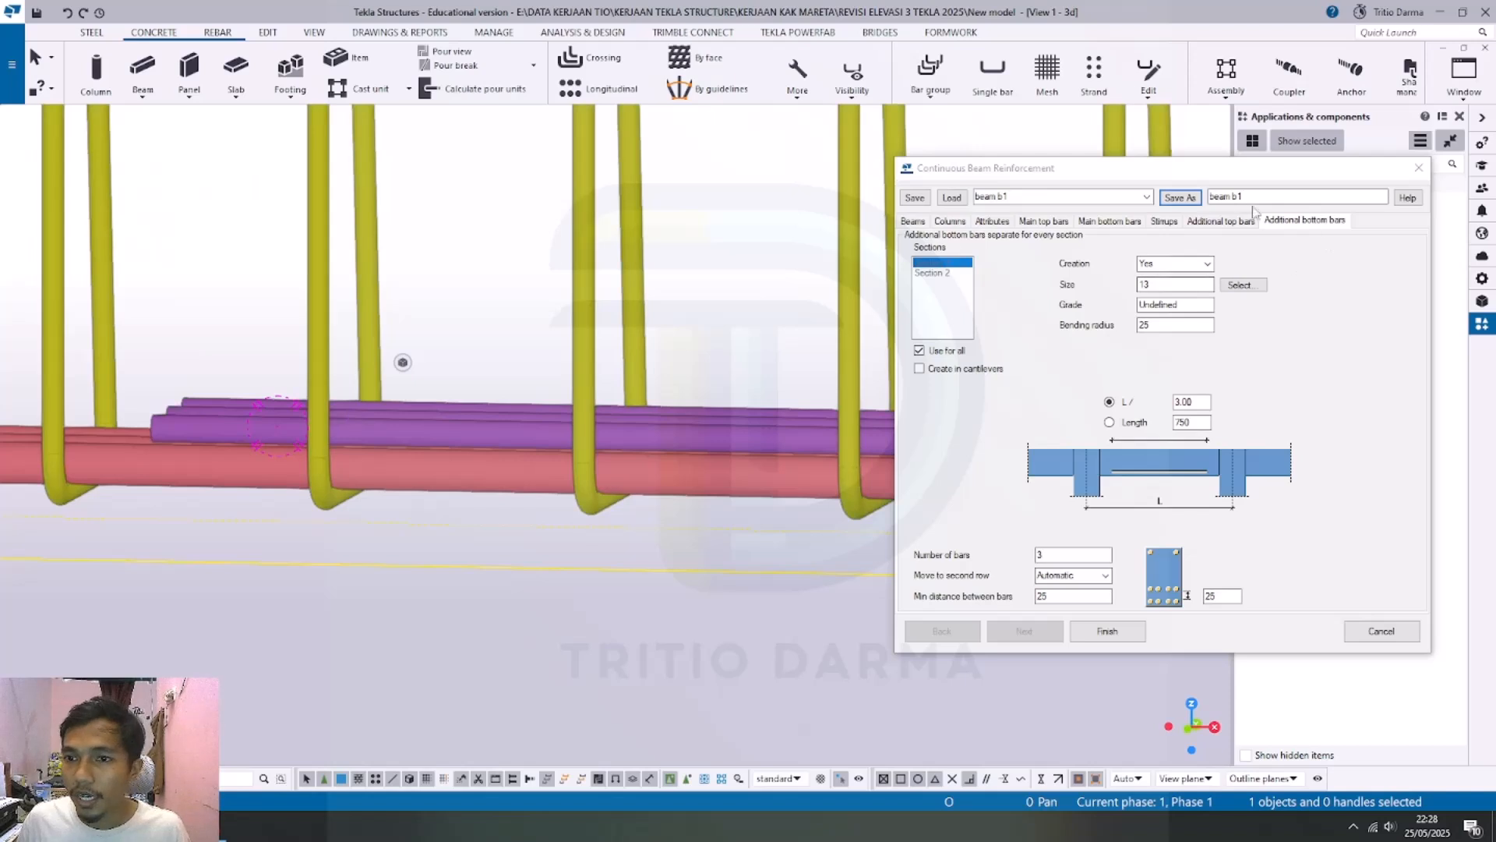
Step: Review the component's bar attributes, main bar, stirrup and additional bar settings, and close the continuous beam reinforcement settings without changes
{"action": "left_click", "coordinate": [1221, 225]}
{"action": "left_click", "coordinate": [1285, 225]}
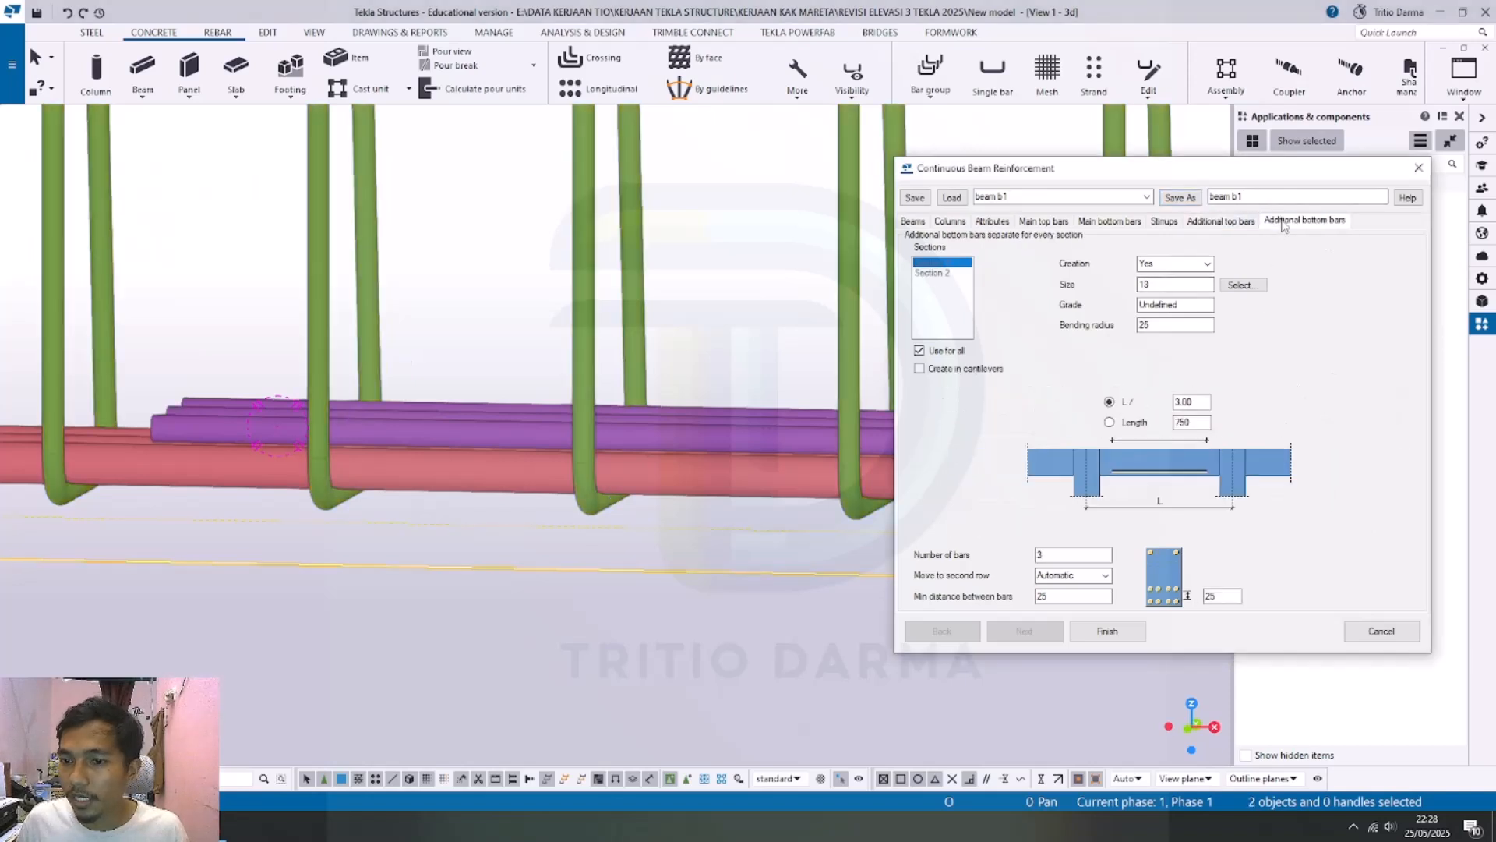
{"action": "left_click", "coordinate": [1109, 222]}
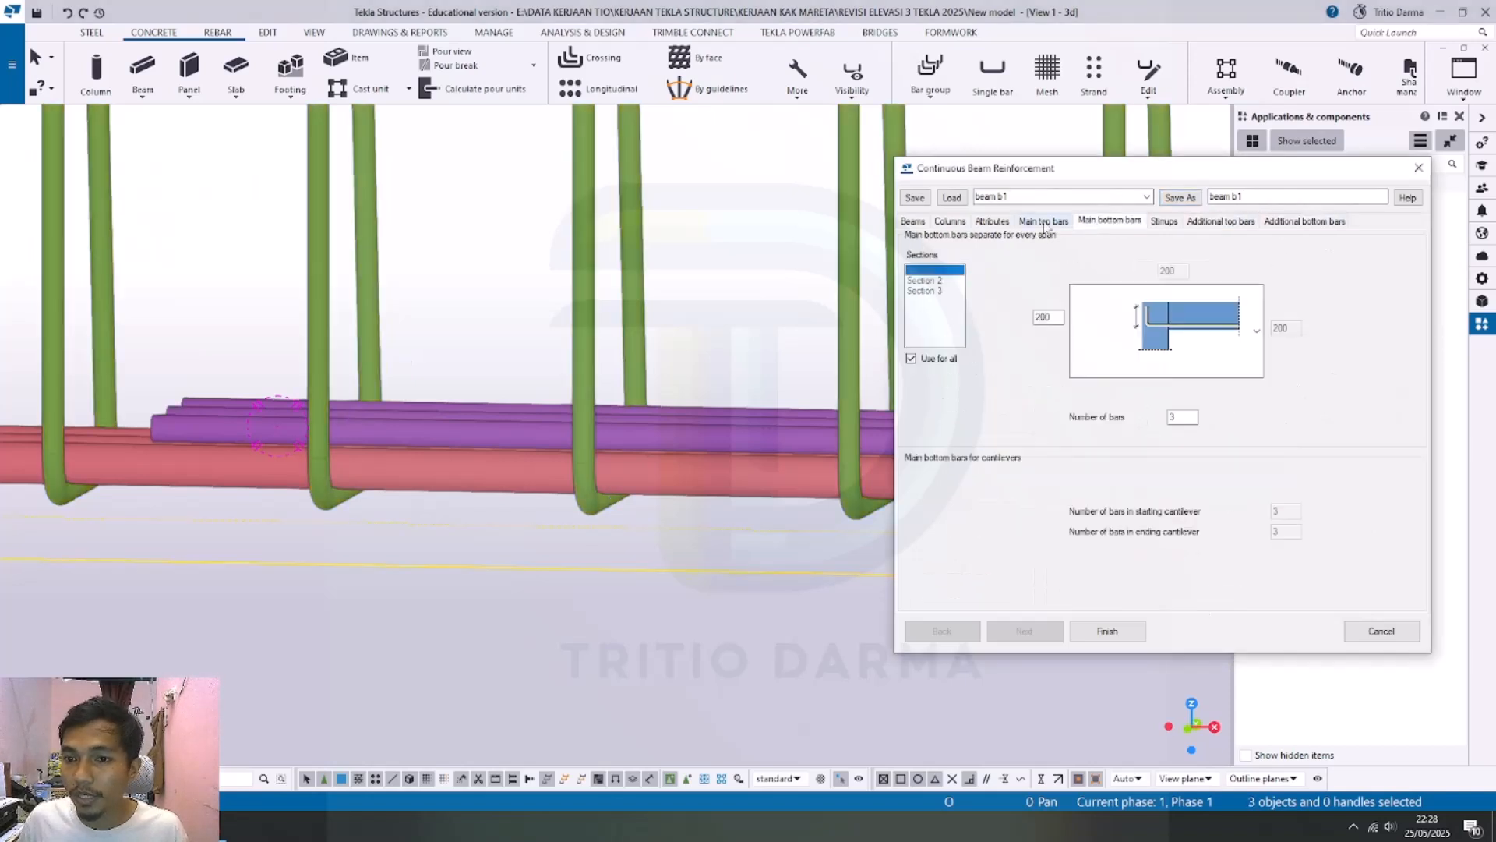
{"action": "left_click", "coordinate": [1045, 222]}
{"action": "left_click", "coordinate": [994, 222]}
{"action": "left_click", "coordinate": [956, 223]}
{"action": "left_click", "coordinate": [1004, 223]}
{"action": "left_click", "coordinate": [1055, 223]}
{"action": "left_click", "coordinate": [1083, 225]}
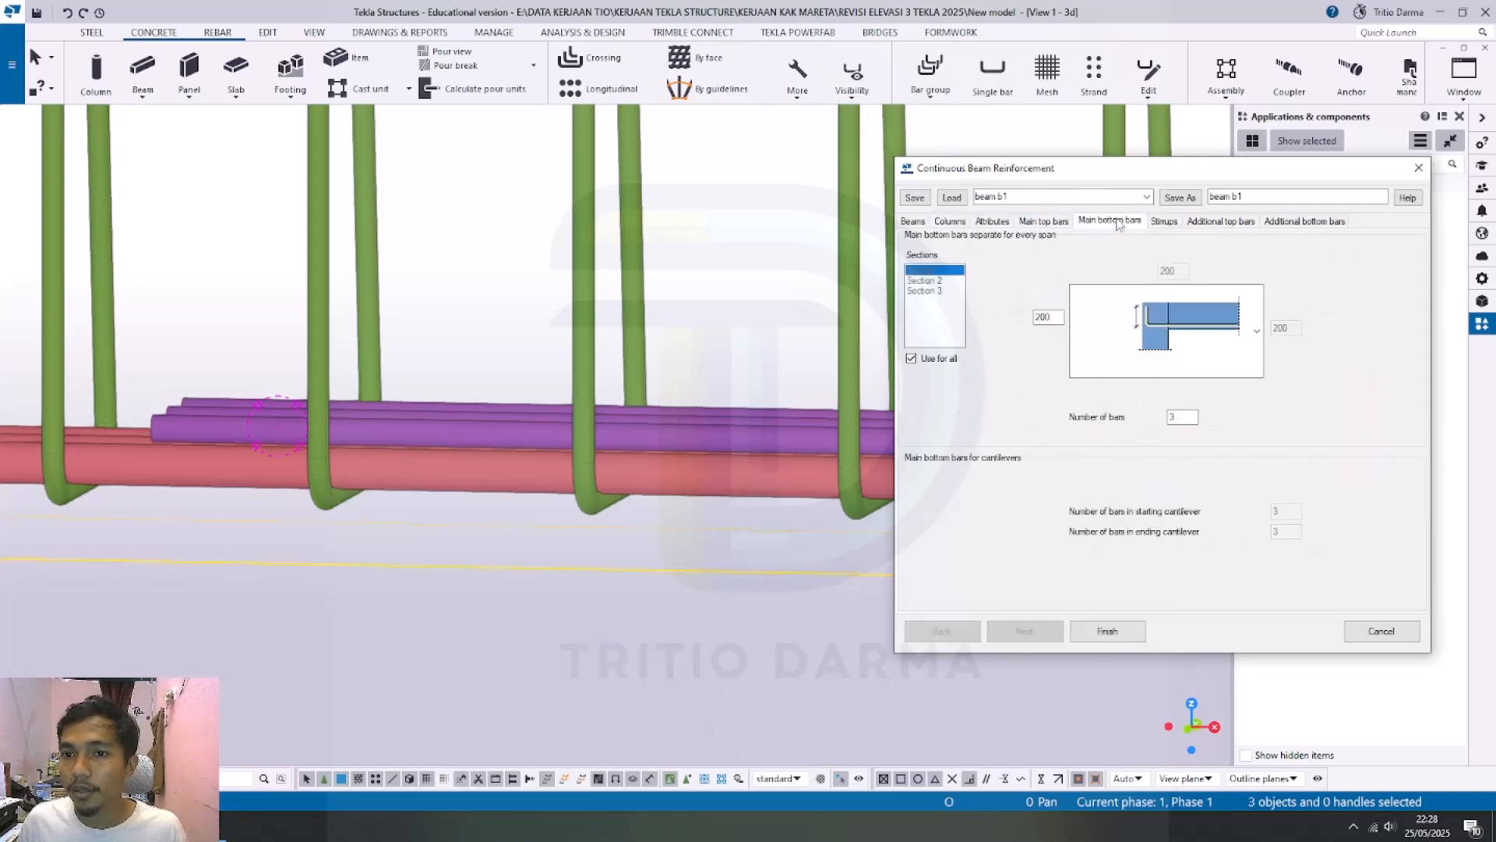
{"action": "left_click", "coordinate": [1160, 225]}
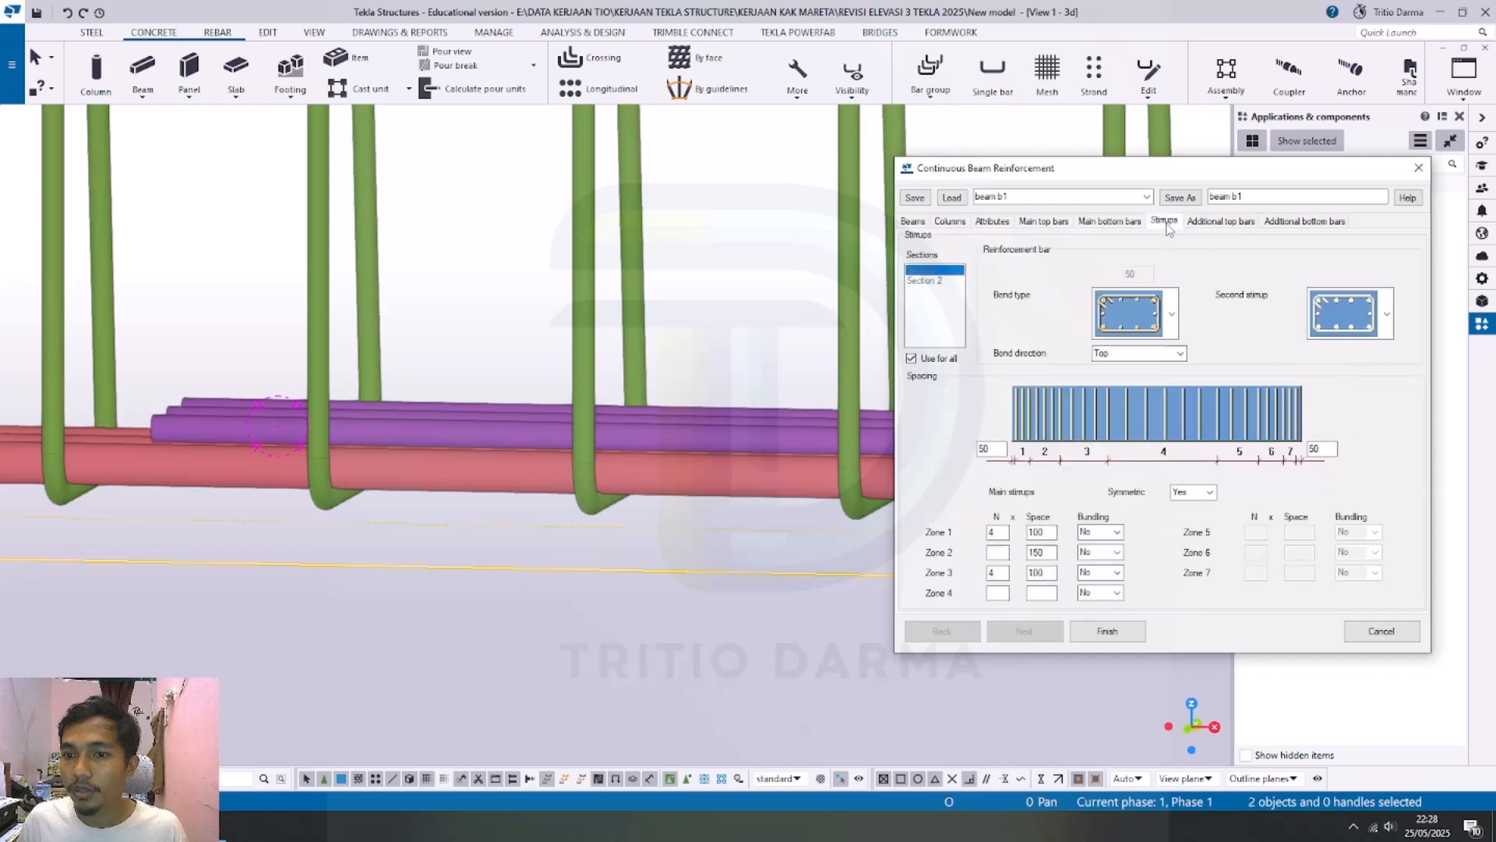
{"action": "left_click", "coordinate": [1193, 223]}
{"action": "left_click", "coordinate": [994, 222]}
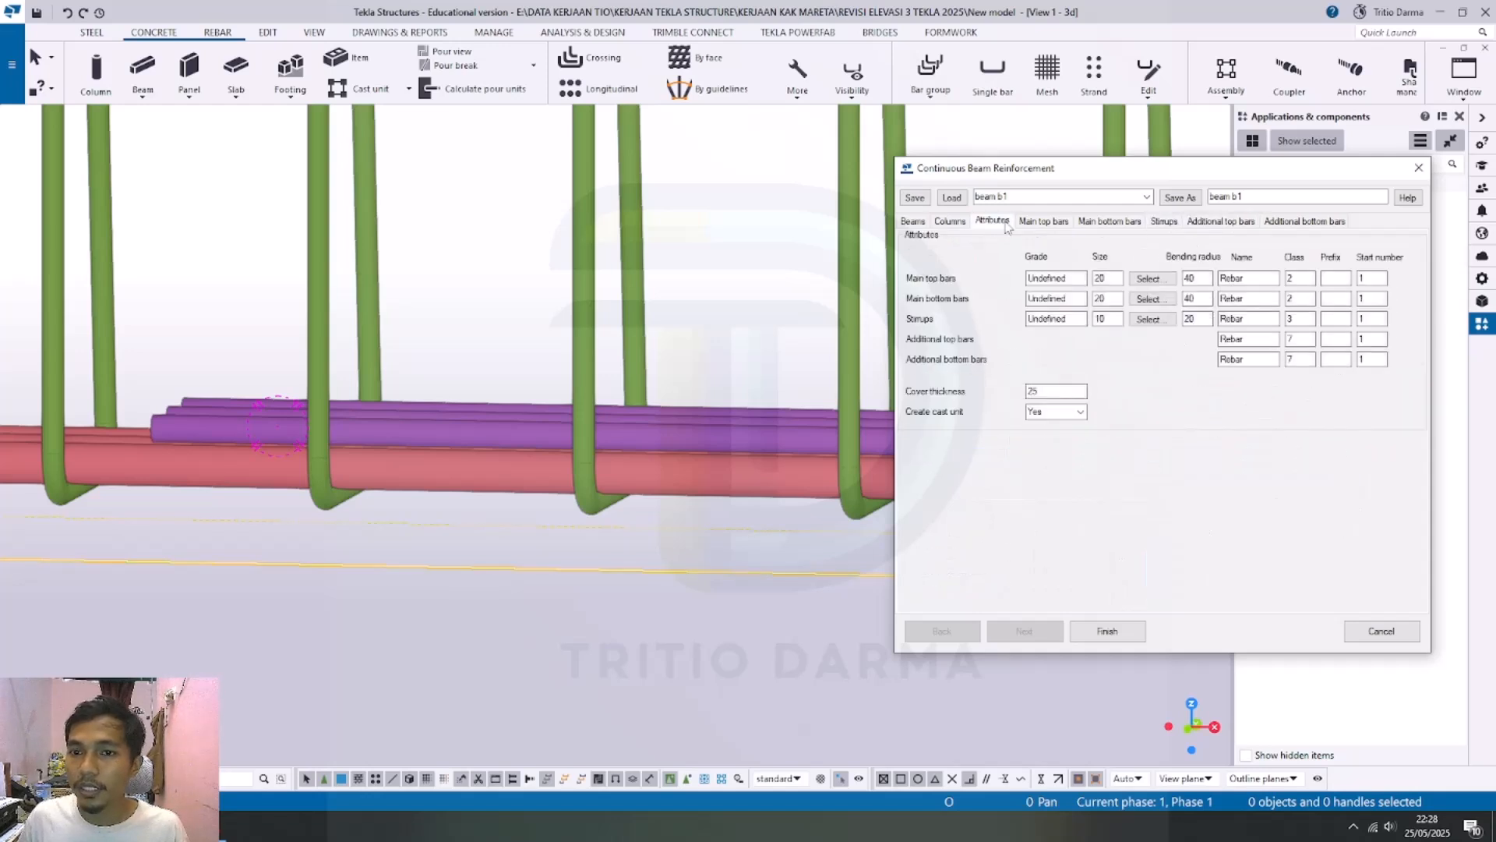
{"action": "left_click", "coordinate": [1045, 223]}
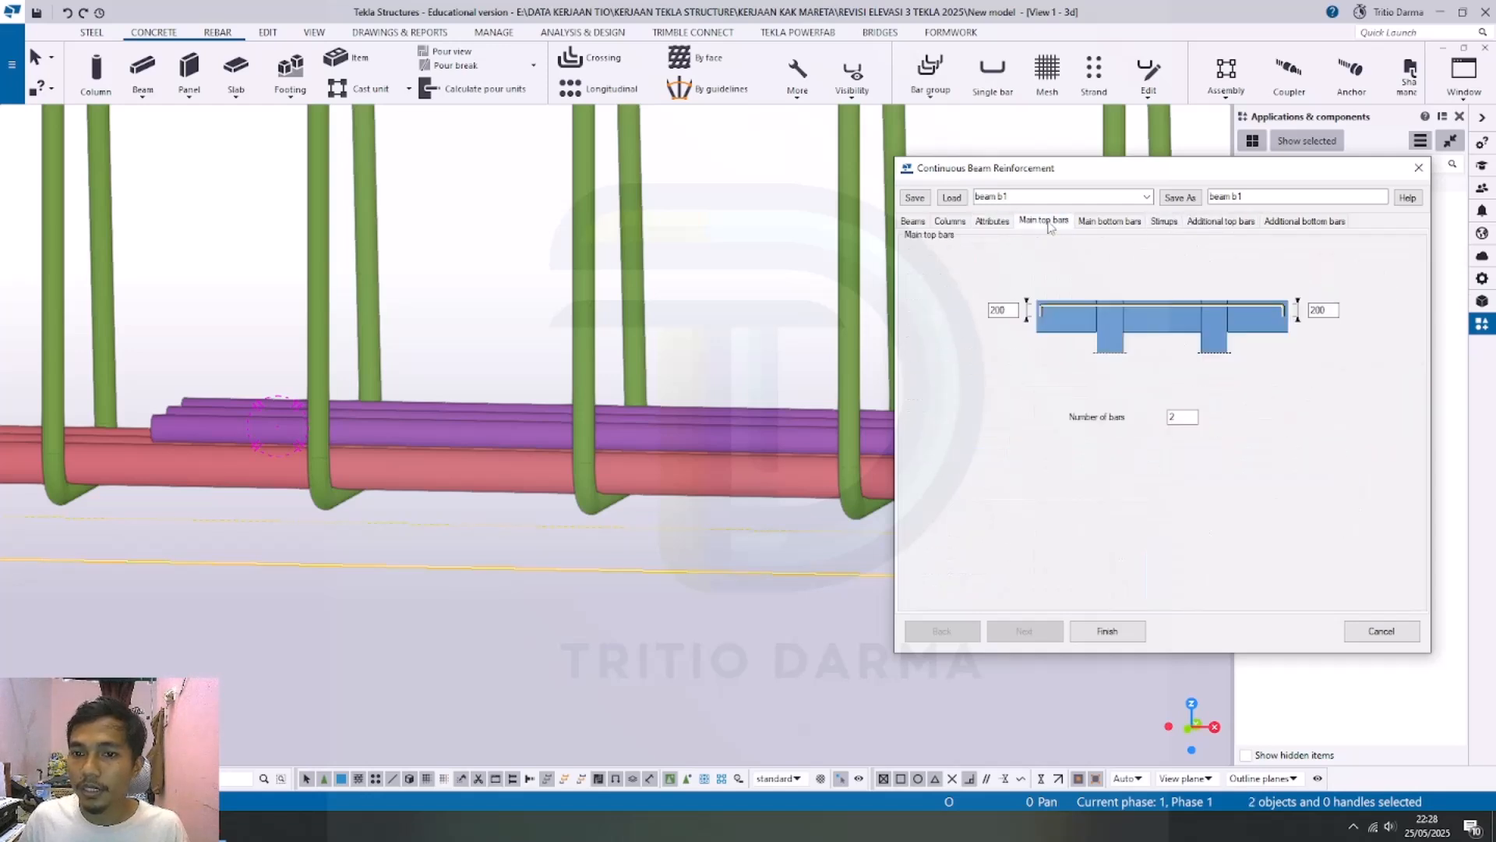
{"action": "left_click", "coordinate": [992, 223]}
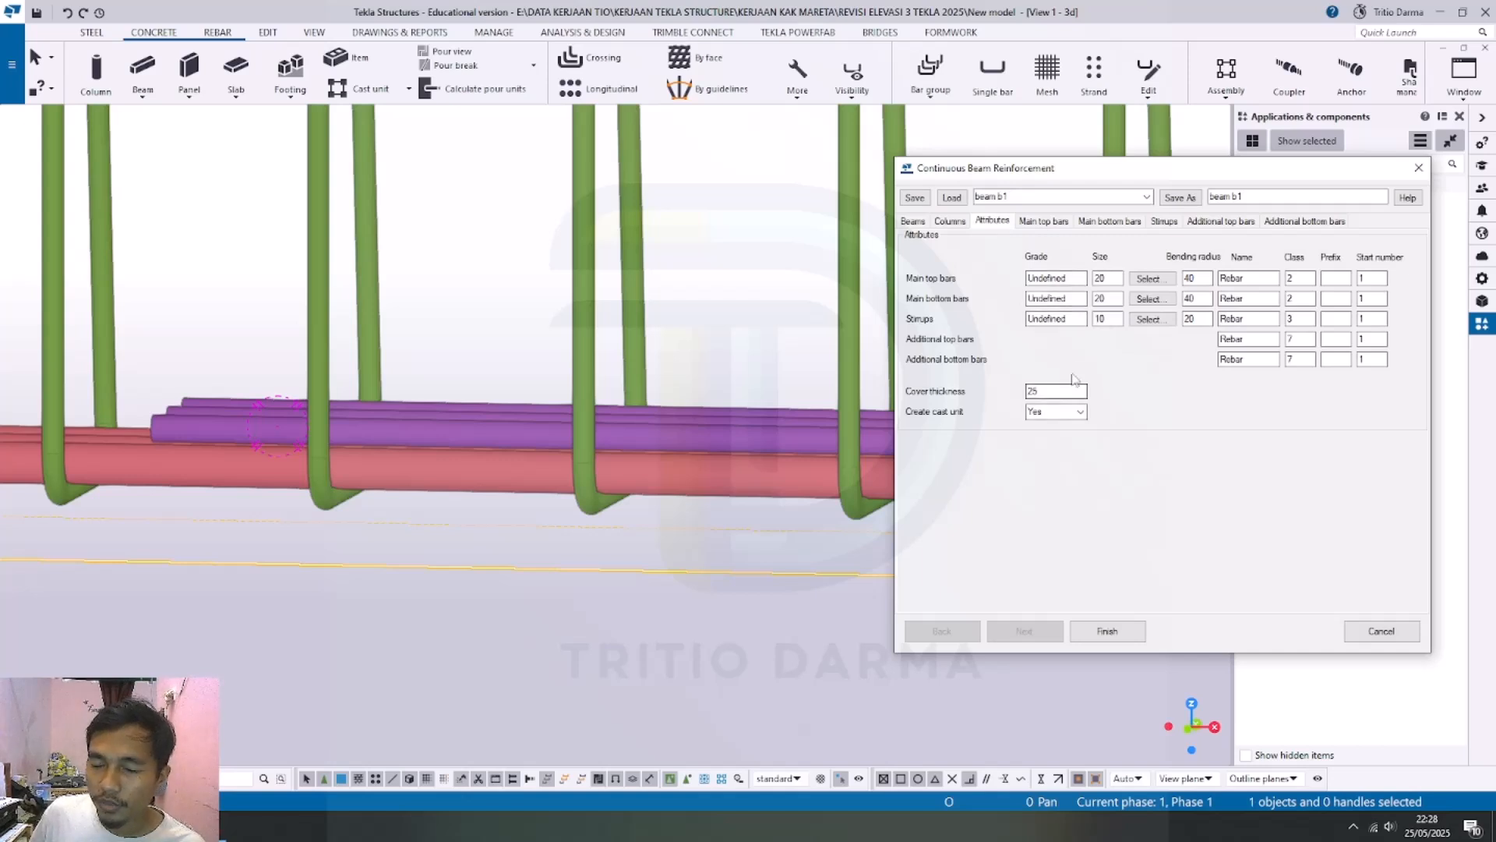
{"action": "left_click", "coordinate": [1305, 222]}
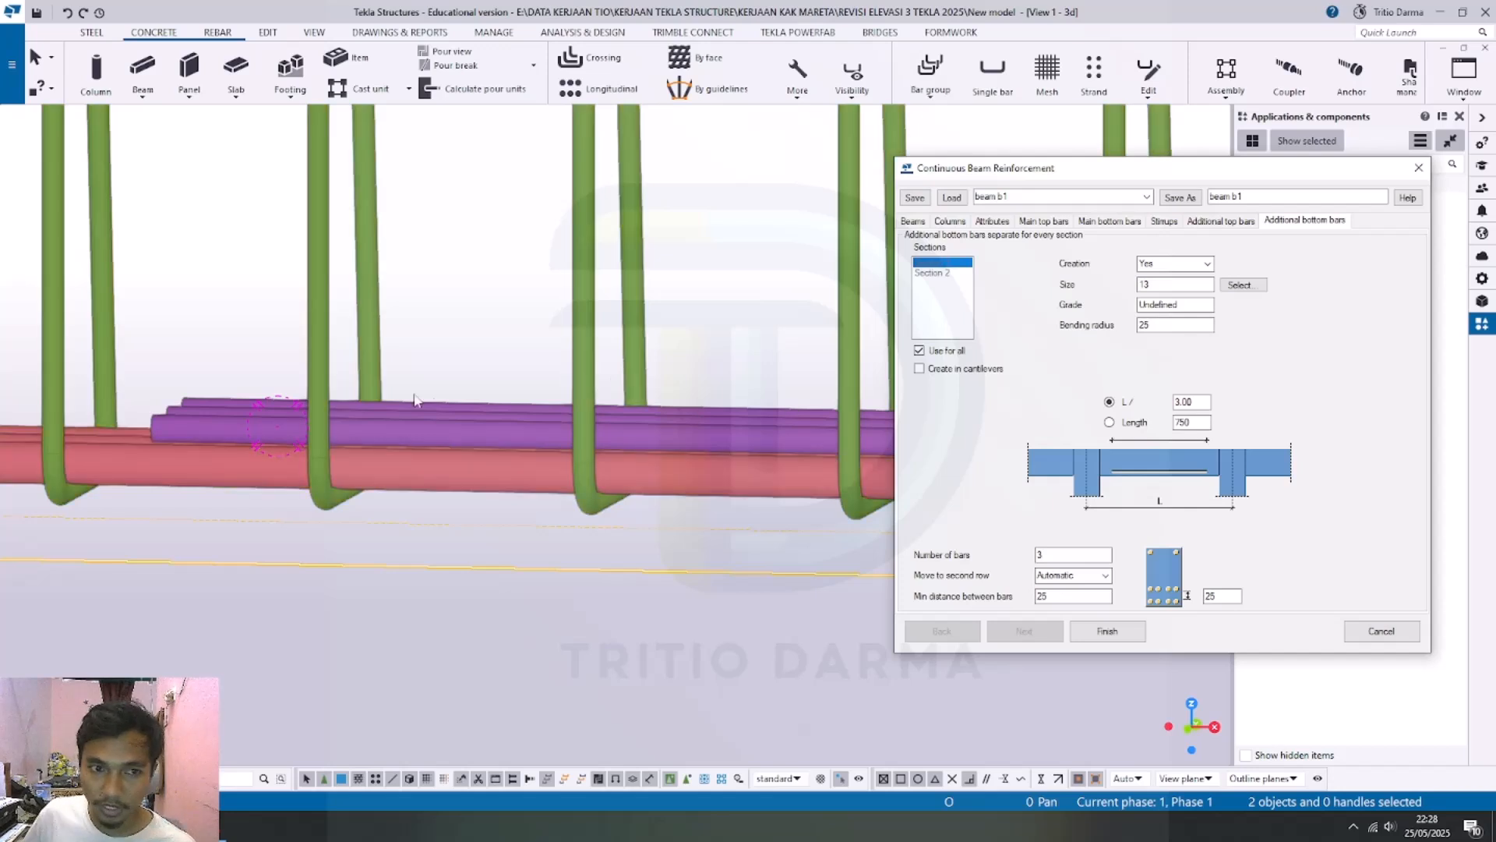
{"action": "scroll", "coordinate": [378, 288], "scroll_direction": "down", "scroll_amount": 3}
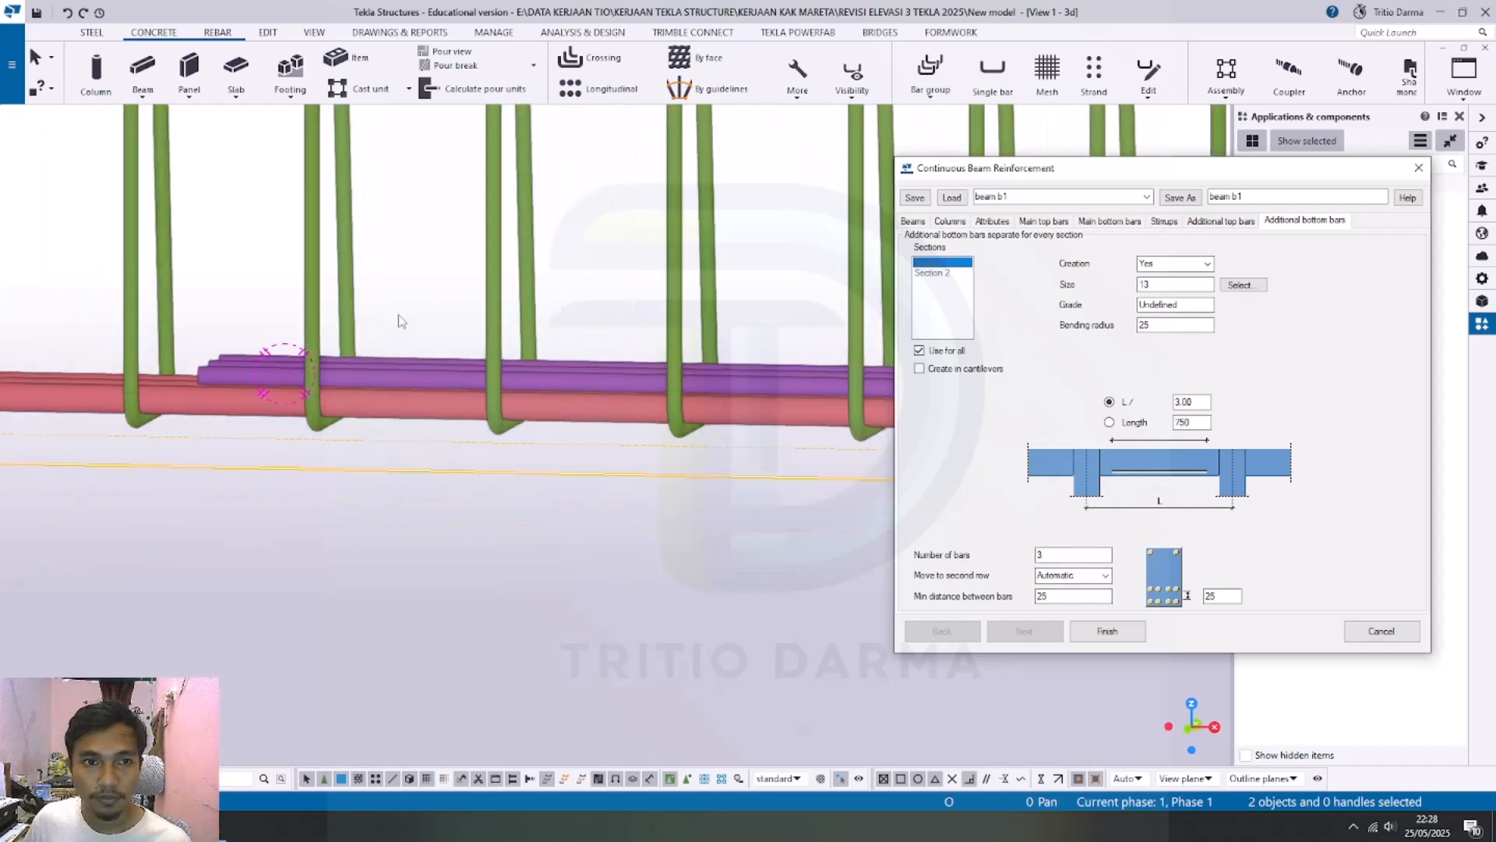
{"action": "left_click", "coordinate": [1420, 167]}
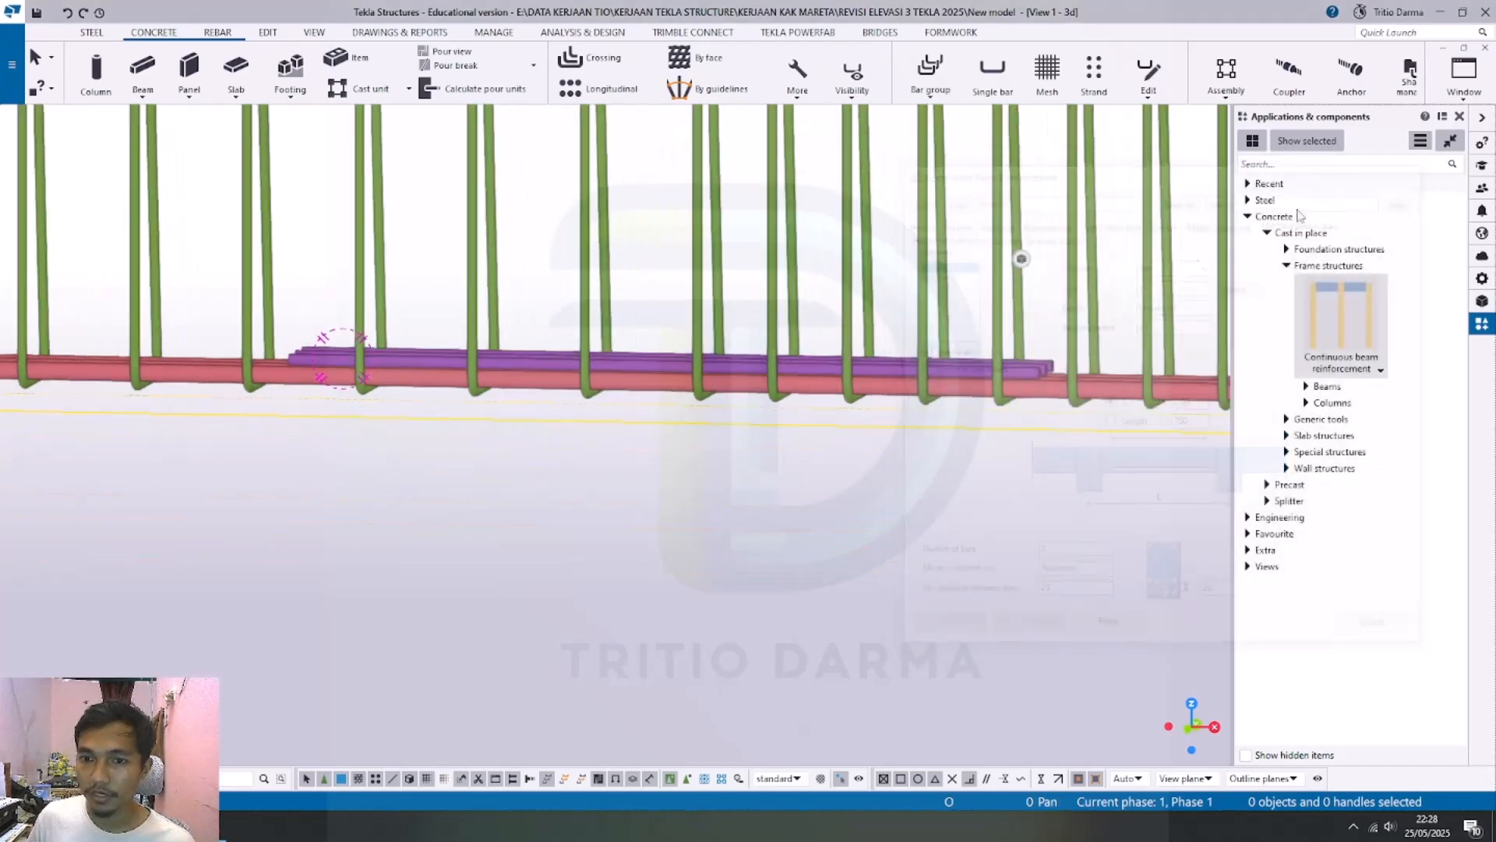
Step: Inspect the individual properties of the beam's main bottom bars and of its stirrups, closing each without changes
{"action": "scroll", "coordinate": [686, 390], "scroll_direction": "down", "scroll_amount": 2}
{"action": "scroll", "coordinate": [726, 409], "scroll_direction": "down", "scroll_amount": 4}
{"action": "scroll", "coordinate": [733, 312], "scroll_direction": "up", "scroll_amount": 3}
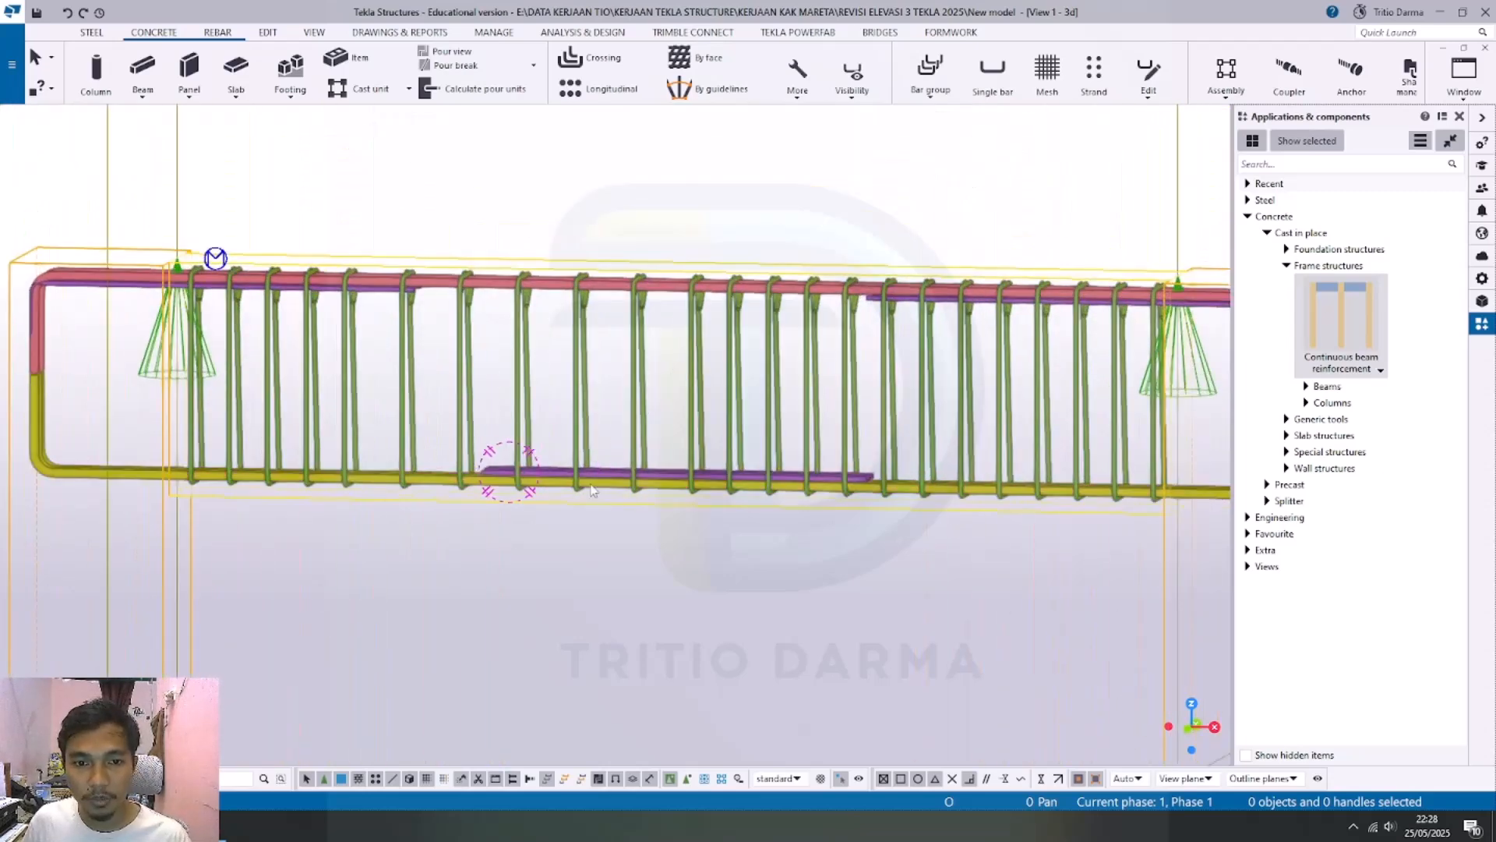
{"action": "double_click", "coordinate": [446, 487]}
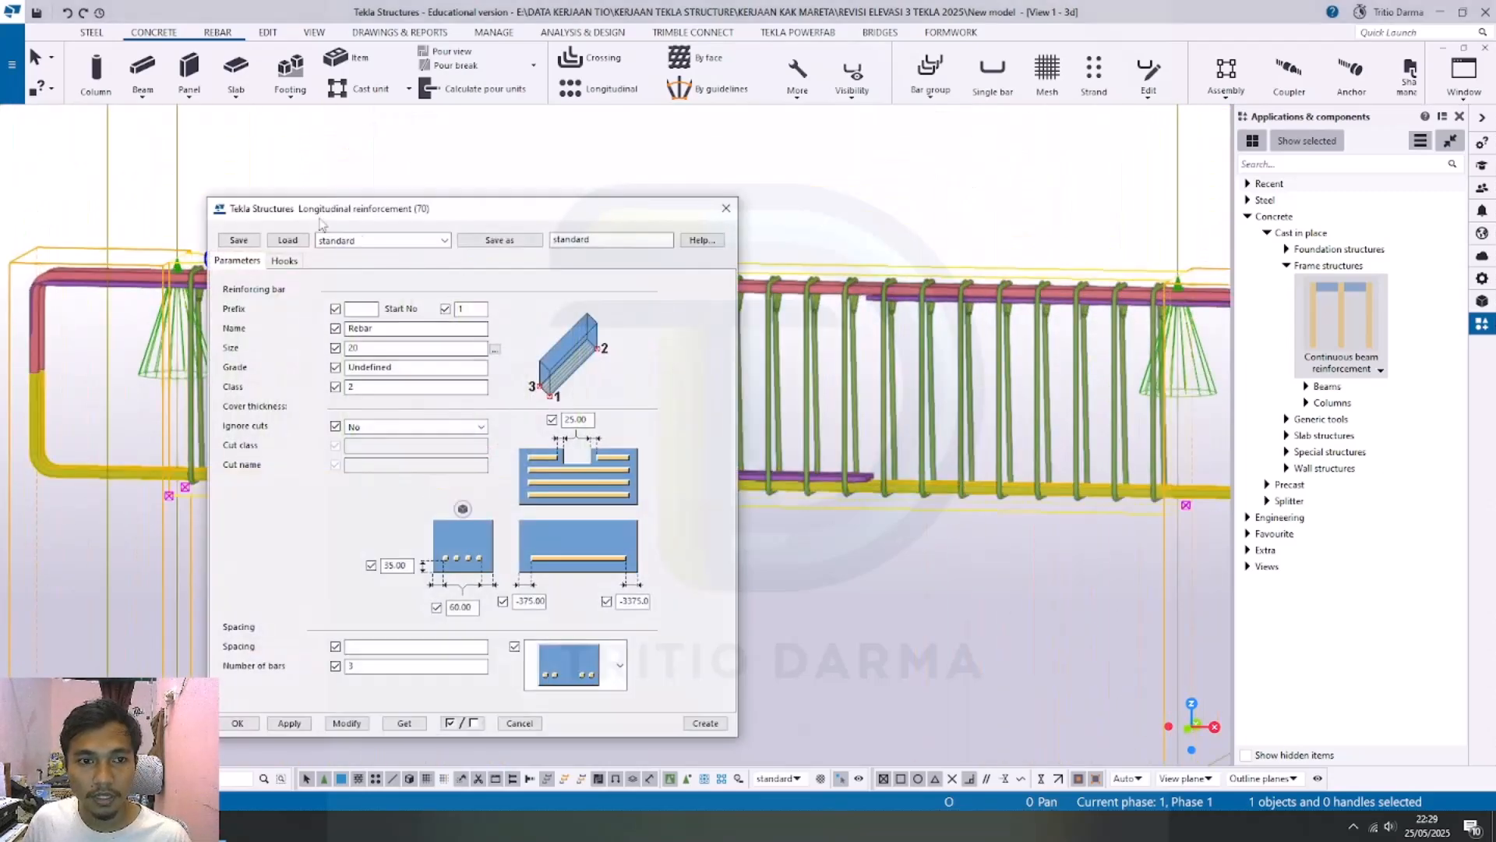
{"action": "left_click_drag", "start_coordinate": [333, 220], "coordinate": [670, 260]}
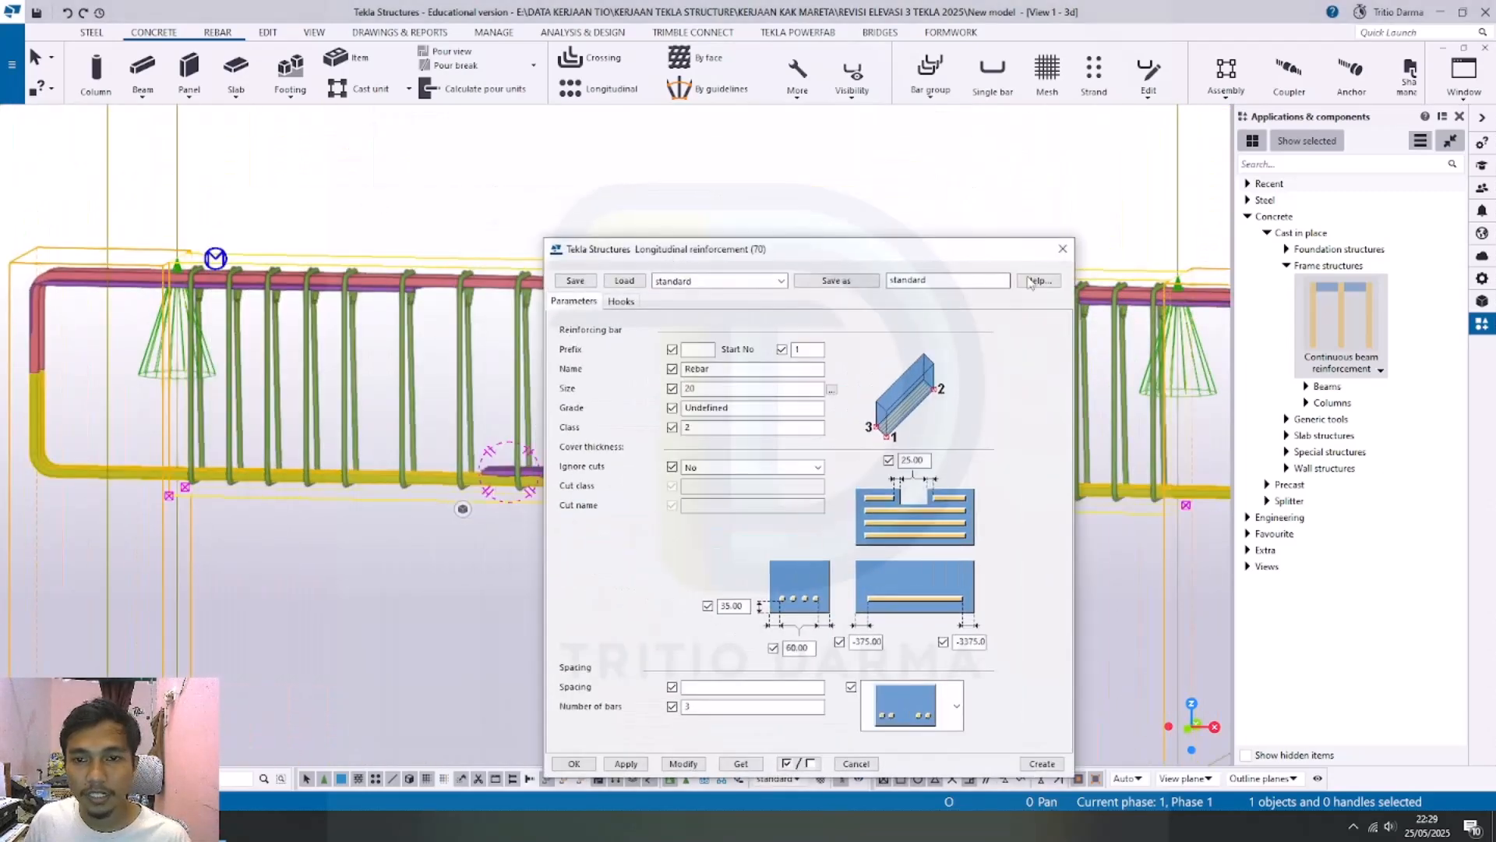
{"action": "left_click", "coordinate": [1074, 249]}
{"action": "scroll", "coordinate": [454, 349], "scroll_direction": "up", "scroll_amount": 3}
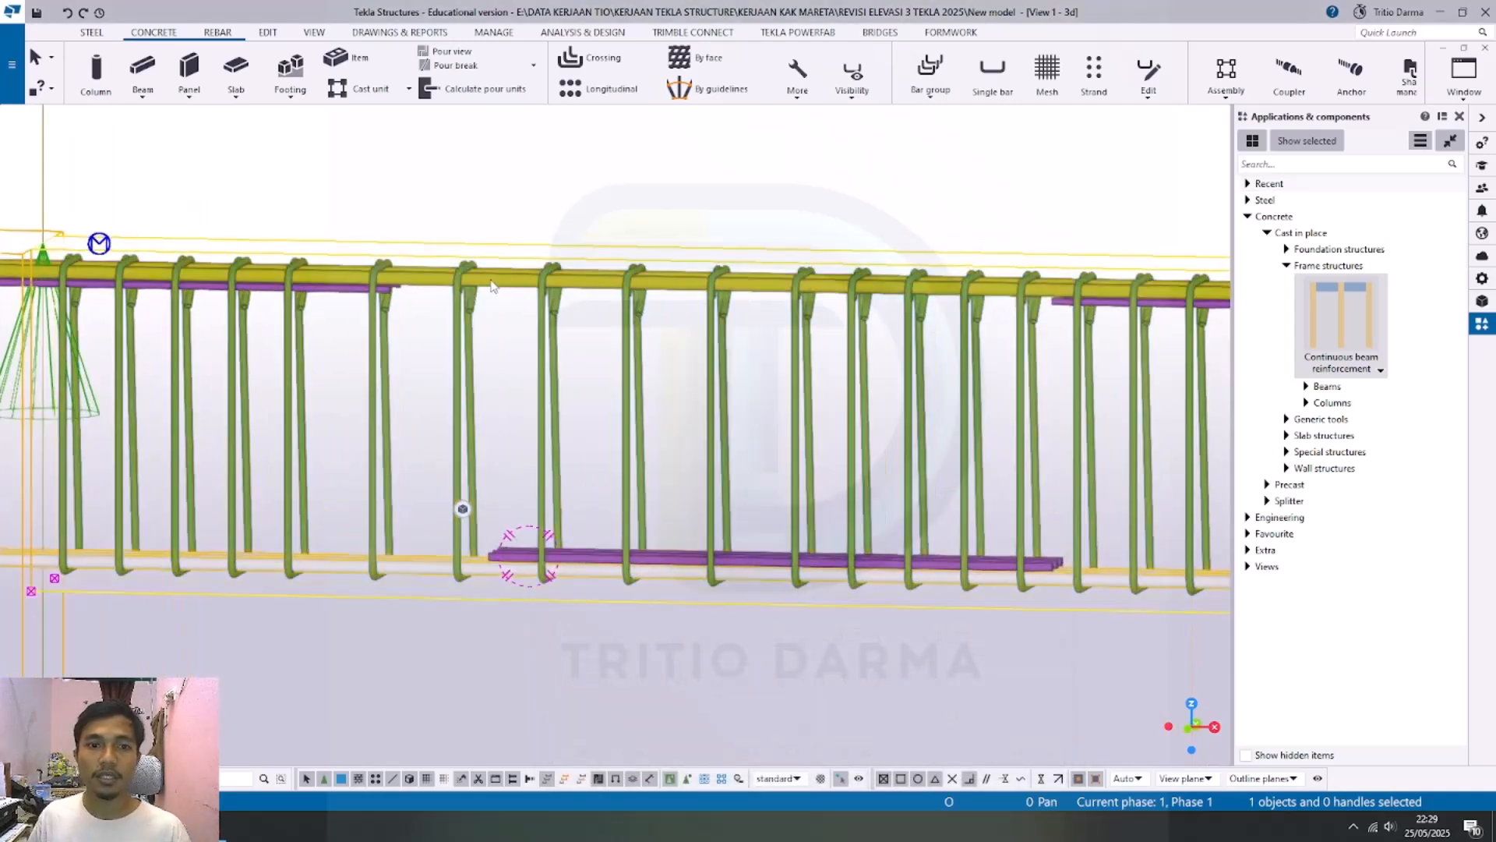
{"action": "double_click", "coordinate": [454, 348]}
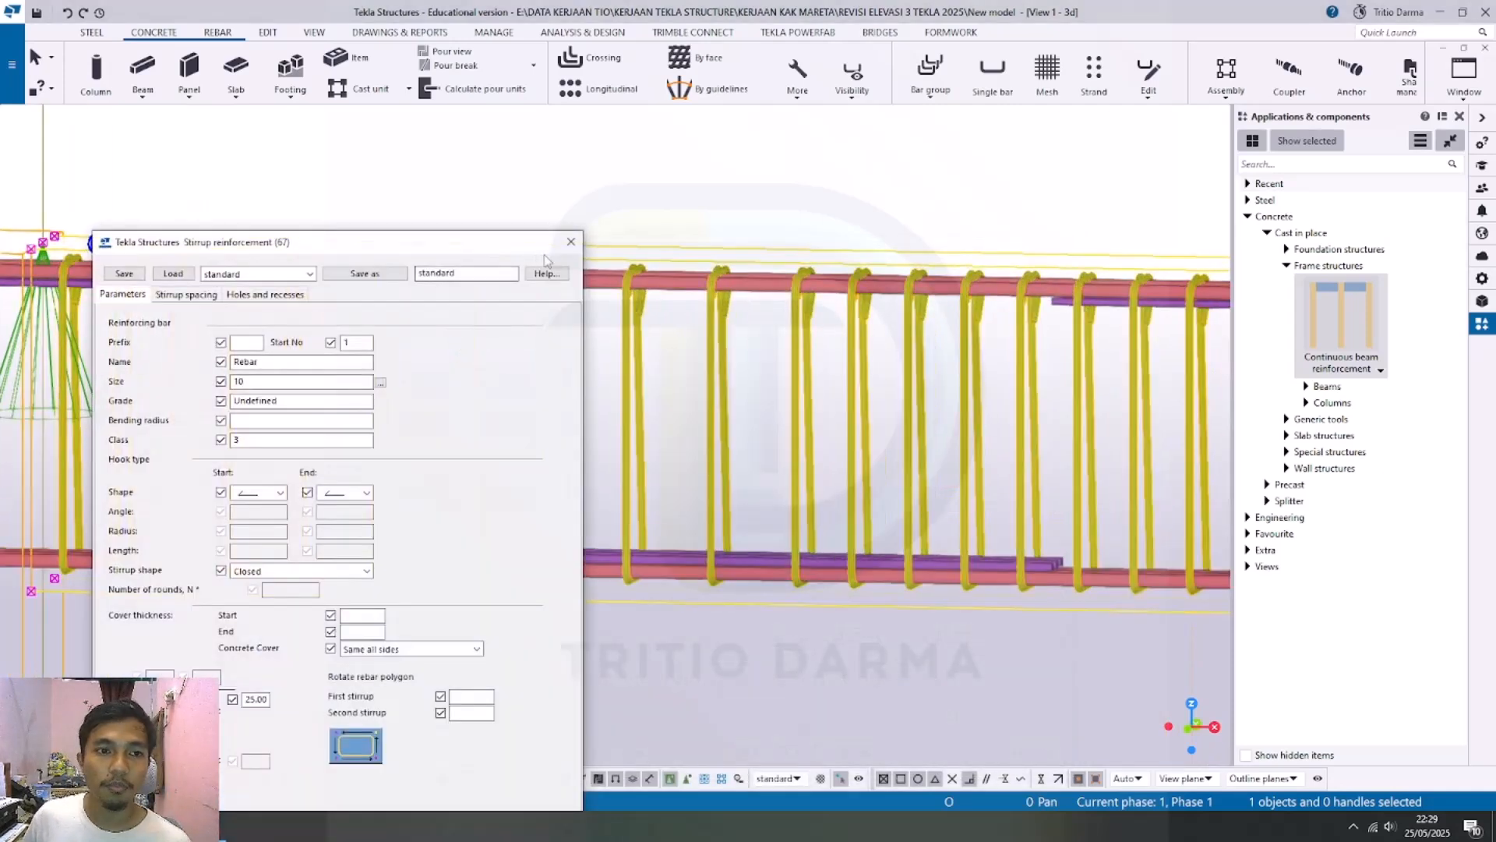
{"action": "left_click", "coordinate": [573, 248]}
{"action": "scroll", "coordinate": [485, 366], "scroll_direction": "down", "scroll_amount": 5}
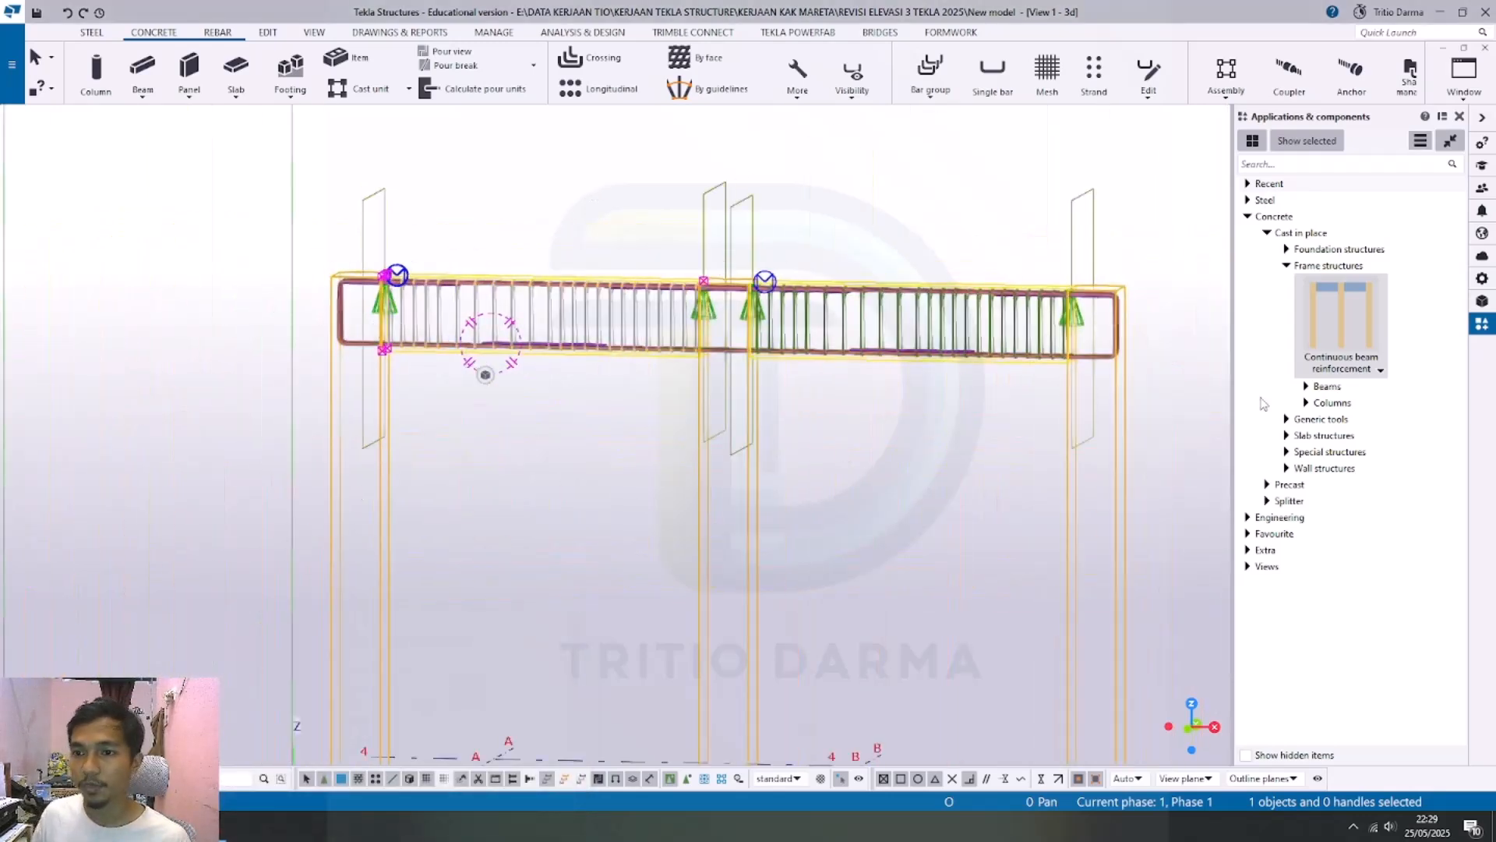
Step: Preview the frame's parts in solid rendering and settle on transparent shading that shows the reinforcement inside the concrete
{"action": "left_click", "coordinate": [895, 238]}
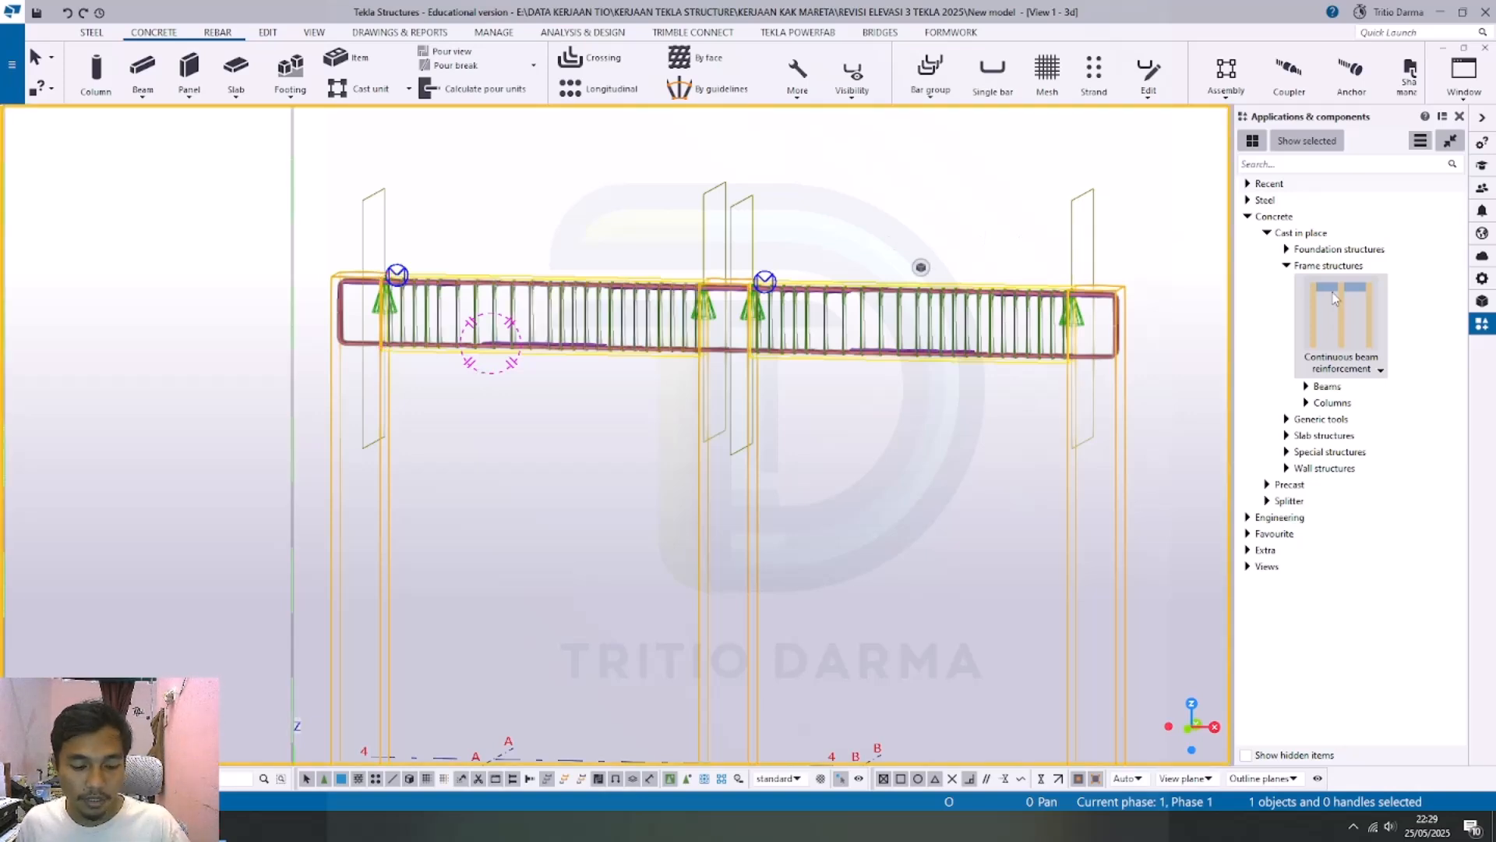
{"action": "key", "text": "ctrl+4"}
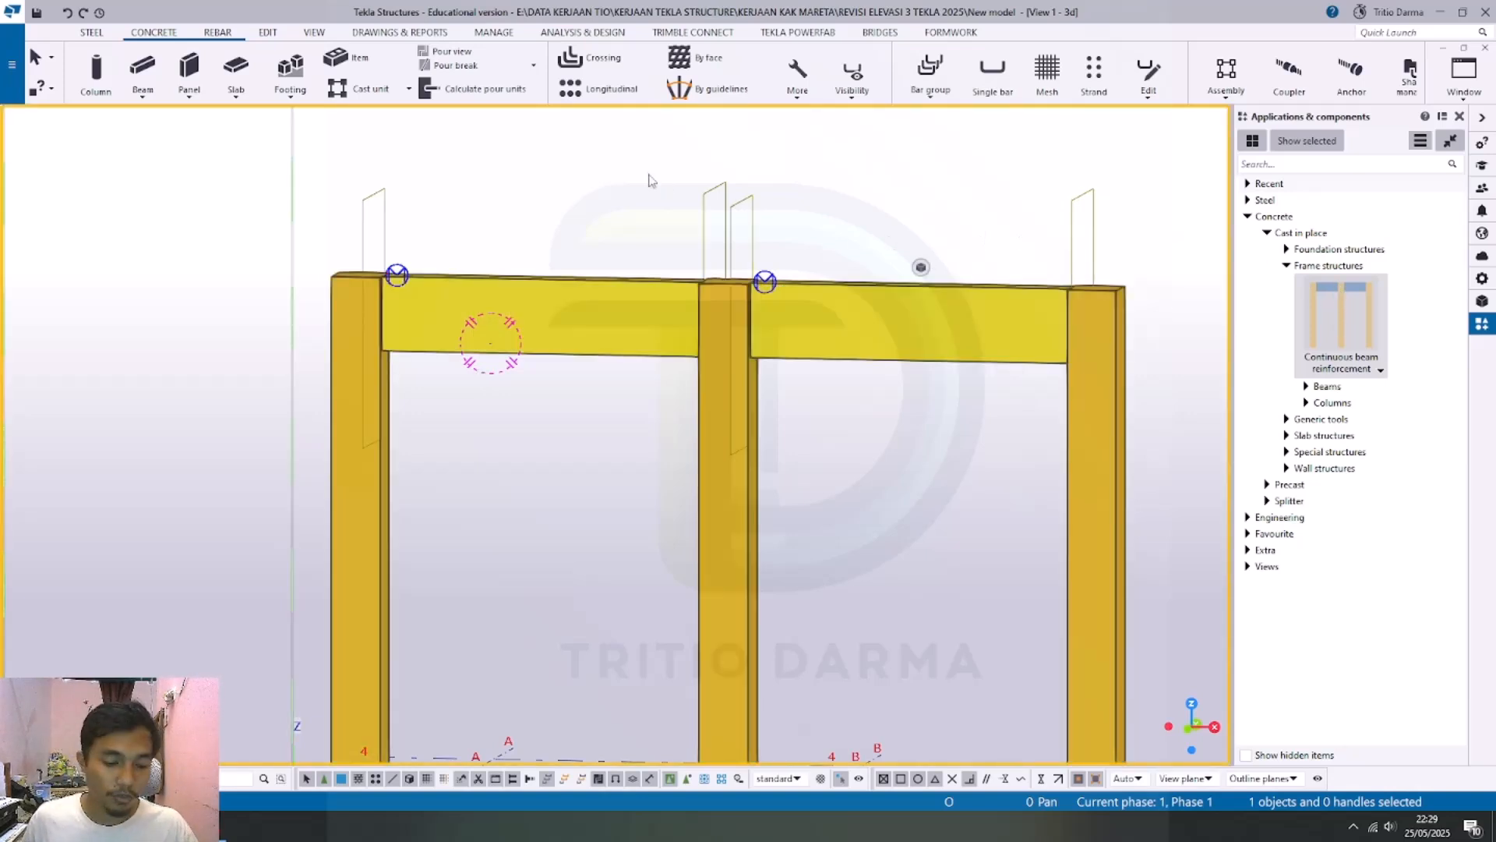
{"action": "key", "text": "ctrl+2"}
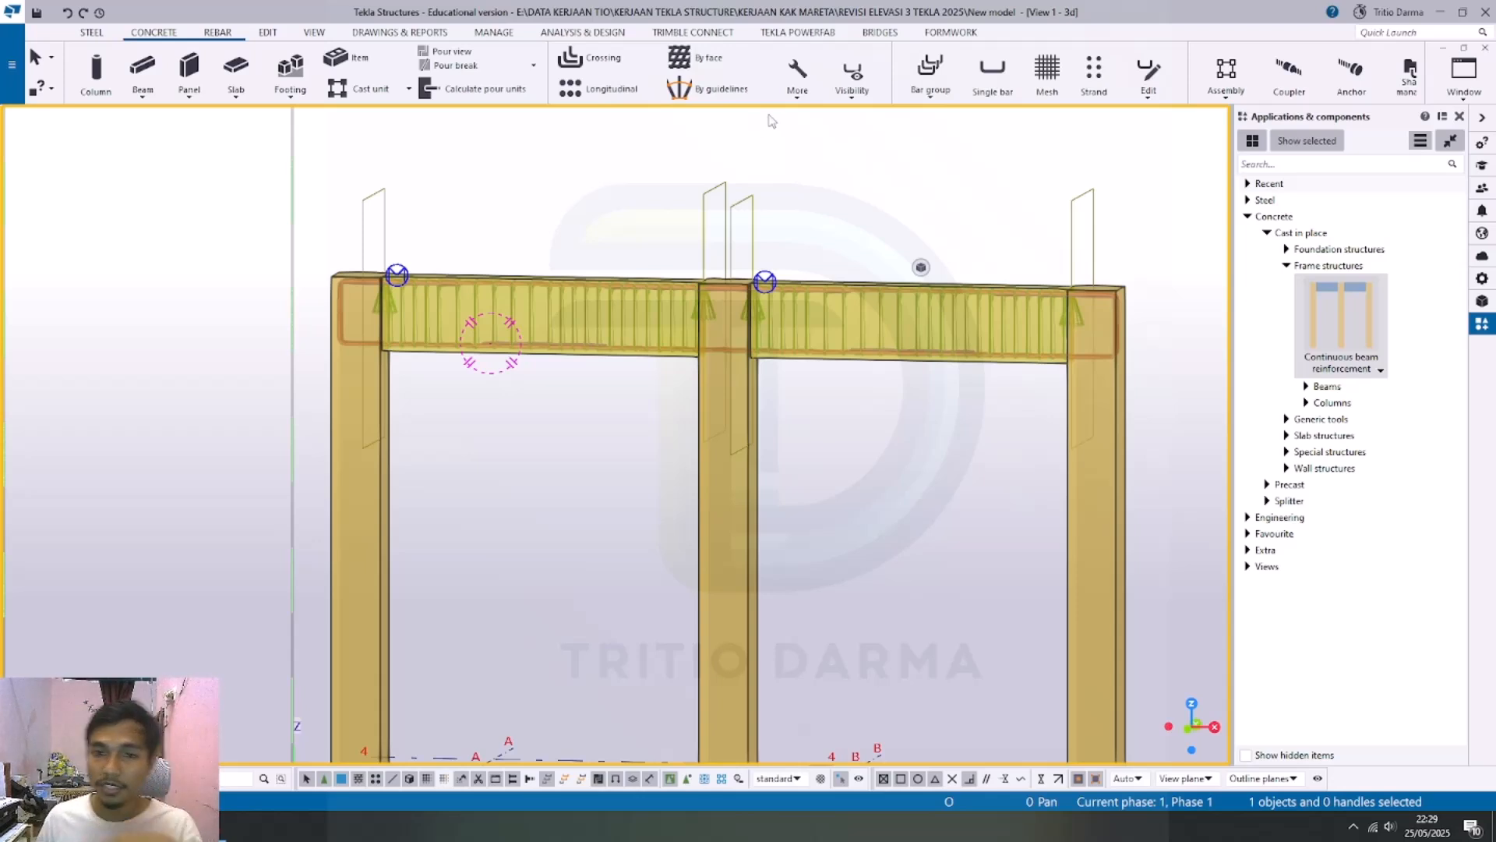
{"action": "scroll", "coordinate": [754, 361], "scroll_direction": "up", "scroll_amount": 5}
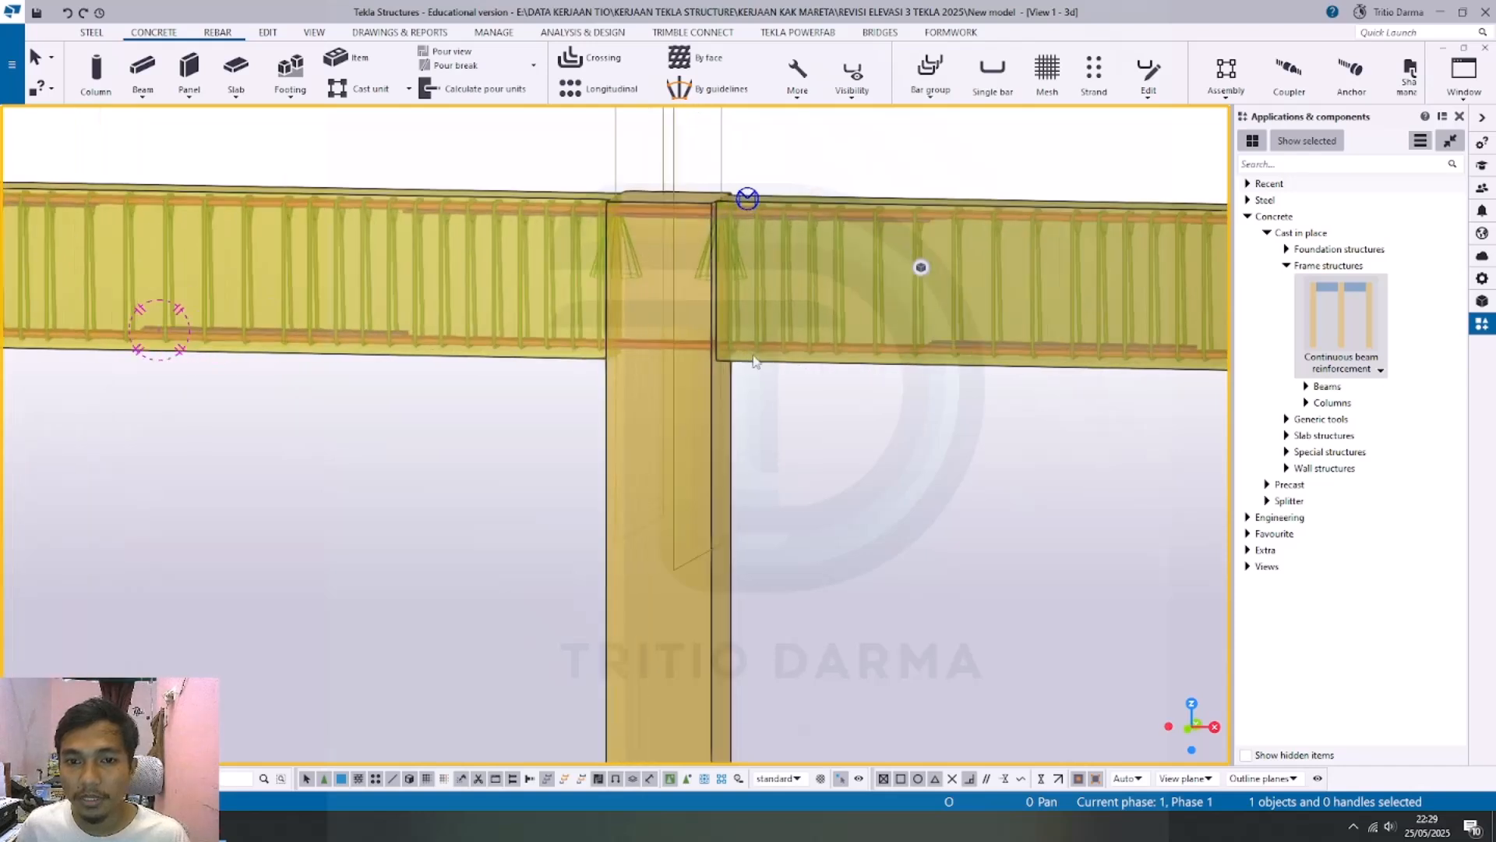
{"action": "scroll", "coordinate": [755, 361], "scroll_direction": "down", "scroll_amount": 2}
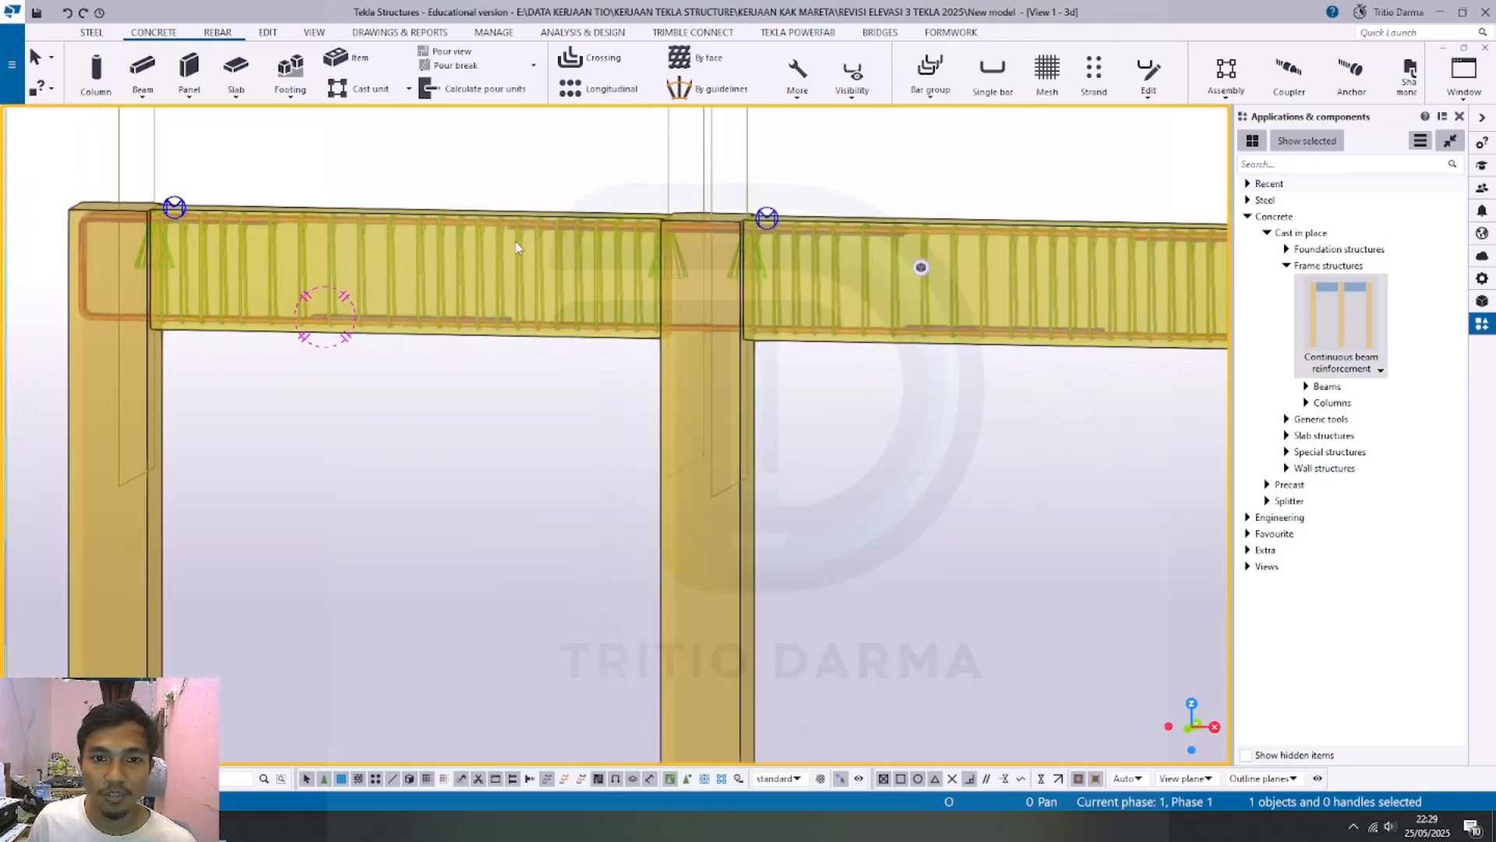
{"action": "scroll", "coordinate": [514, 248], "scroll_direction": "down", "scroll_amount": 2}
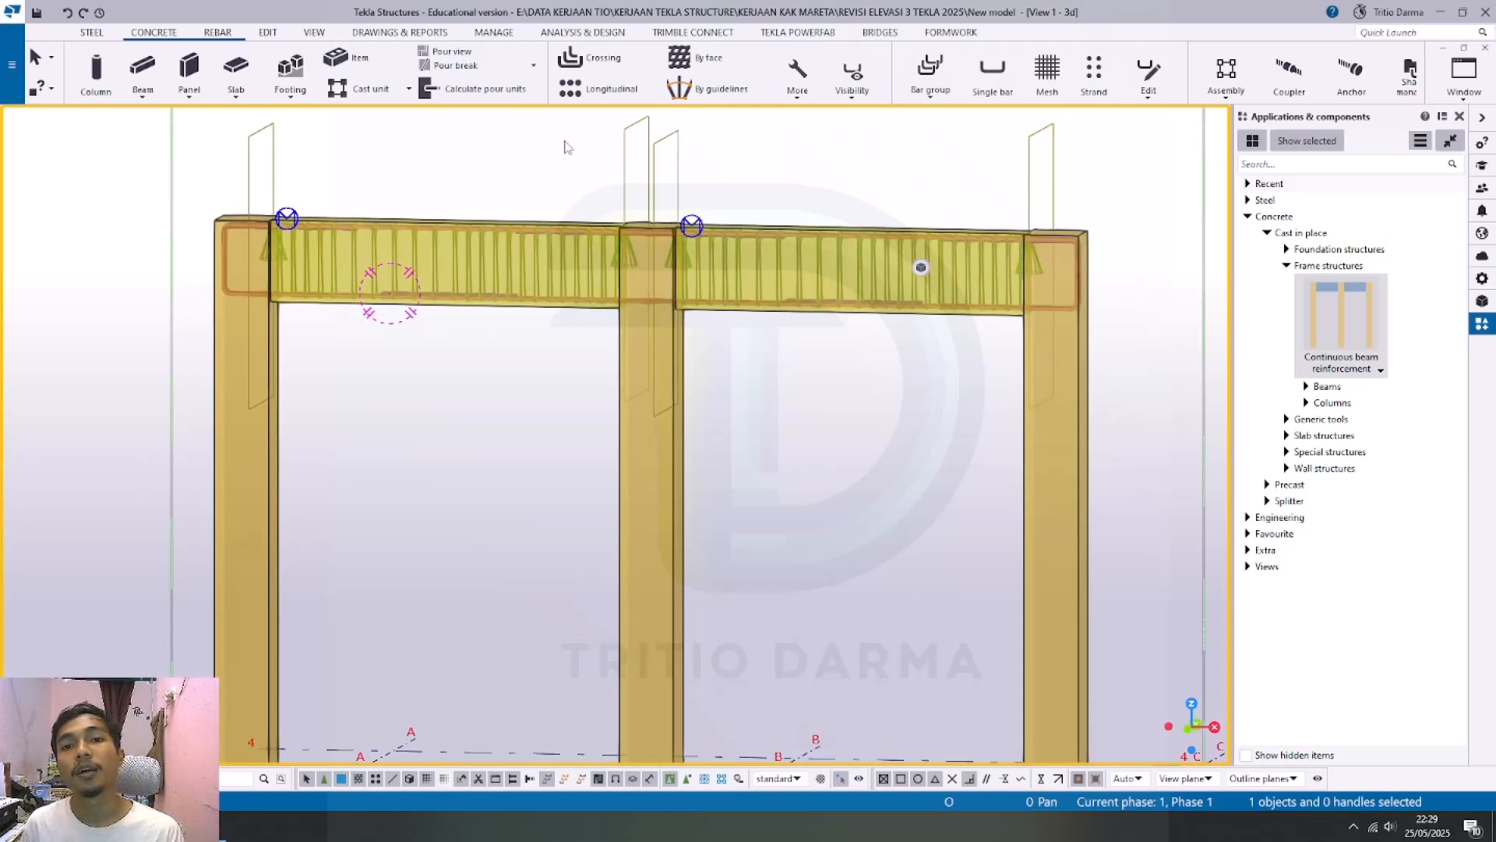